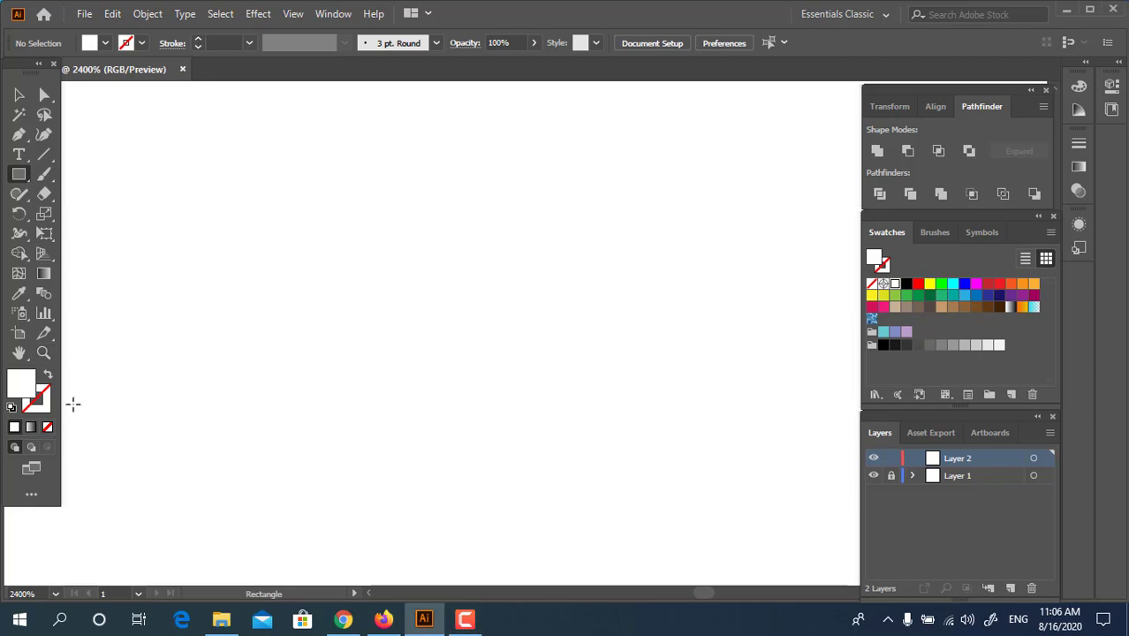
- Set the fill colour to red (EA3D3D) and draw a wide horizontal rectangle as the paint roller's head
{"action": "double_click", "coordinate": [35, 389]}
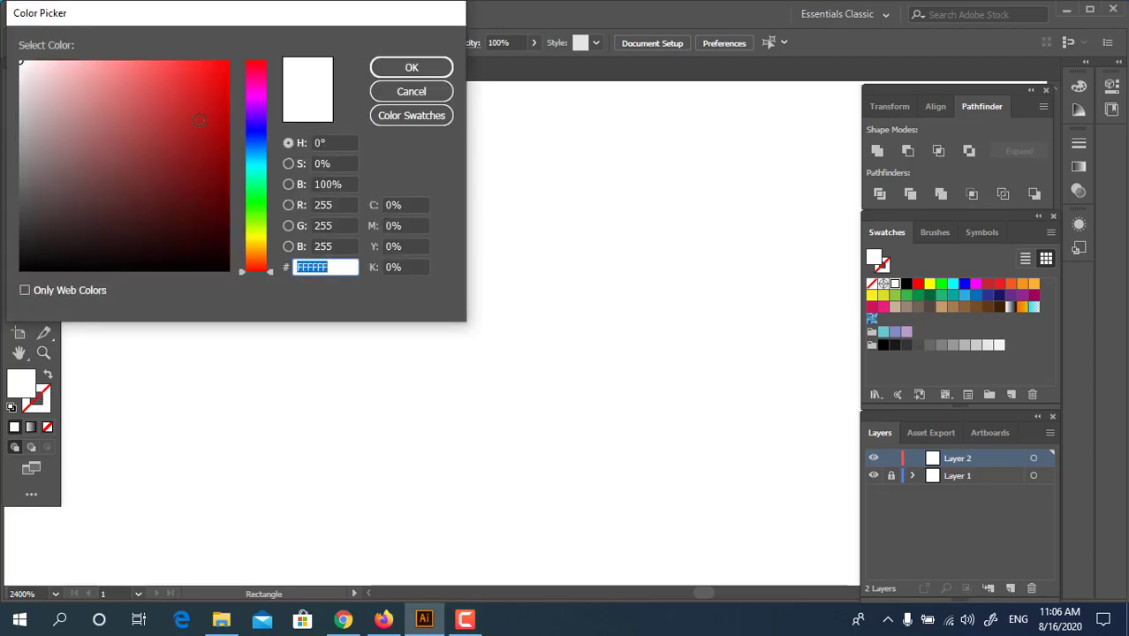
{"action": "left_click_drag", "start_coordinate": [163, 80], "coordinate": [174, 78]}
{"action": "left_click", "coordinate": [394, 68]}
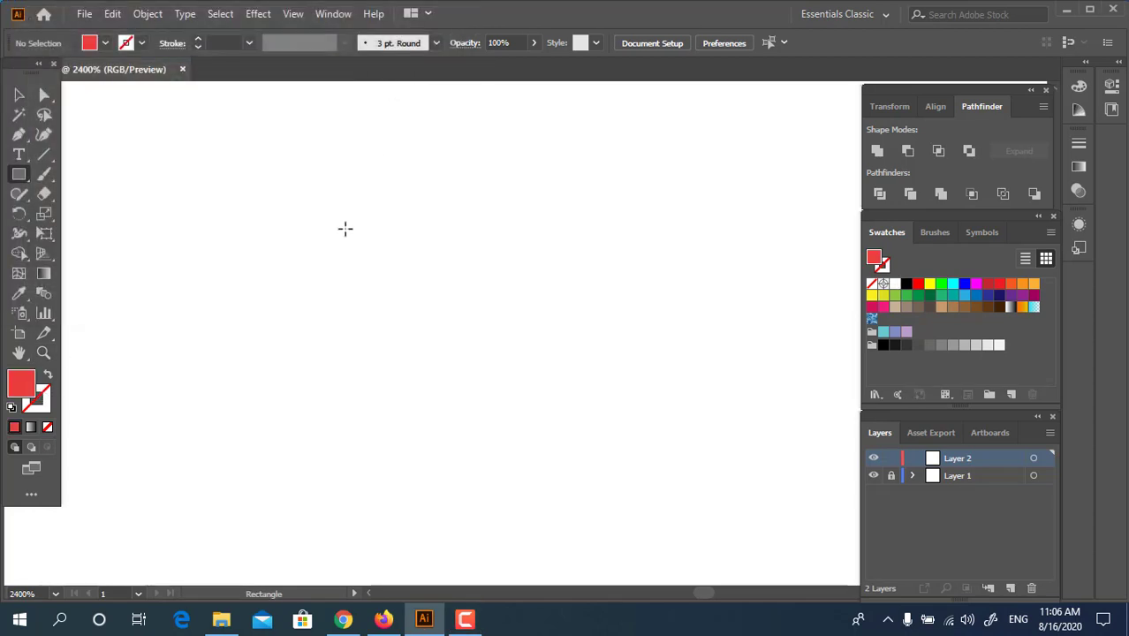
{"action": "left_click_drag", "start_coordinate": [305, 214], "coordinate": [624, 314]}
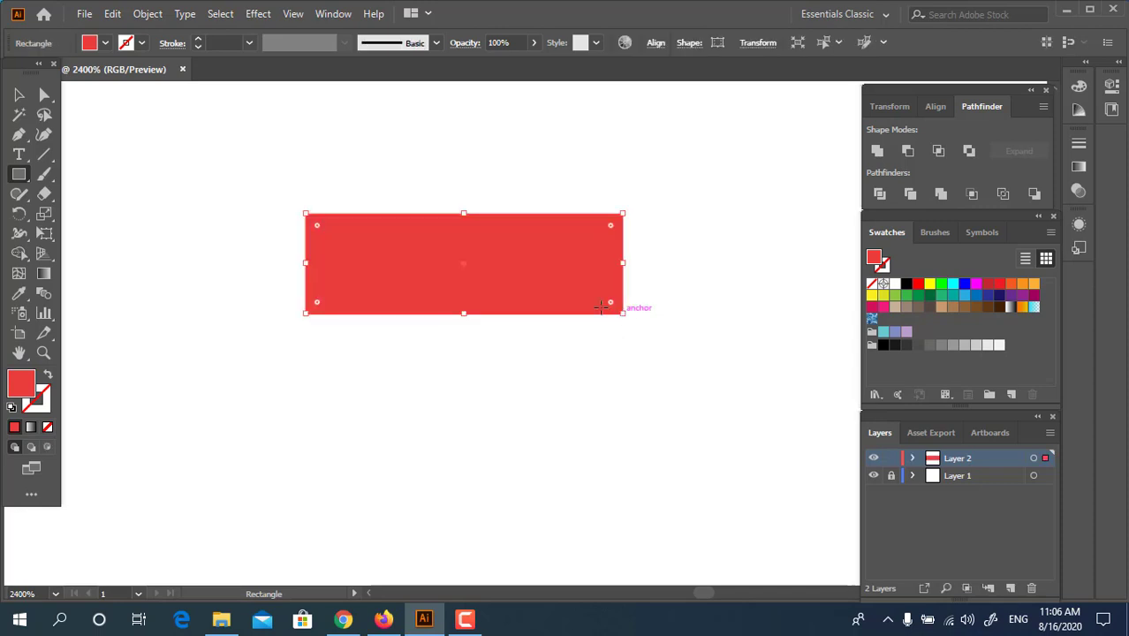
- Round all four corners of the red rectangle to about 0.63 px
{"action": "key", "text": "a"}
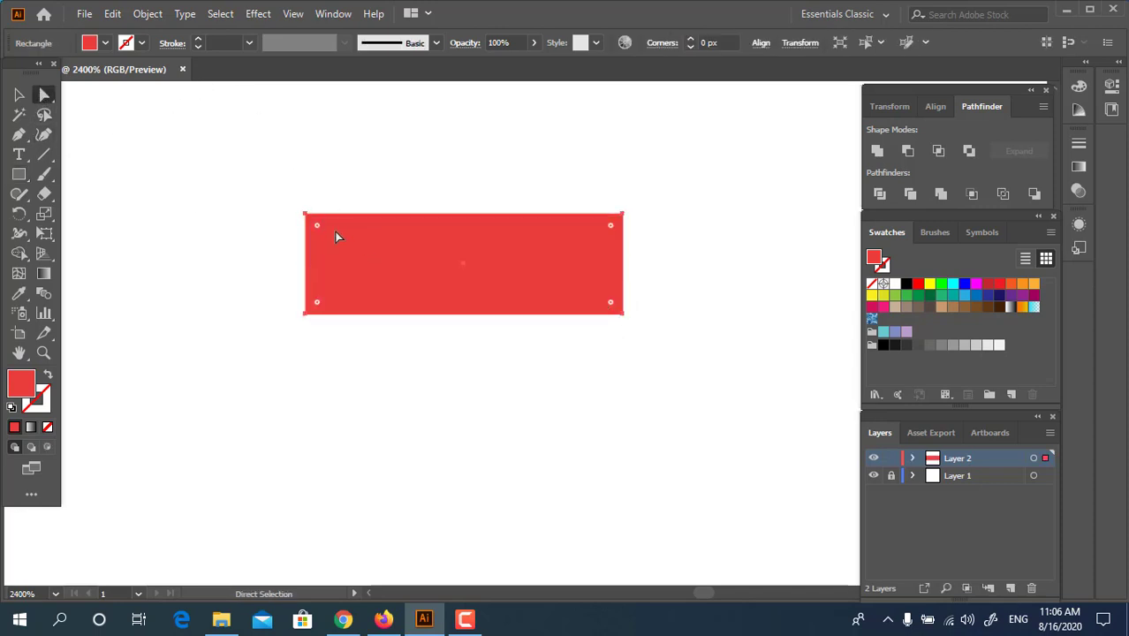
{"action": "left_click_drag", "start_coordinate": [317, 225], "coordinate": [322, 234]}
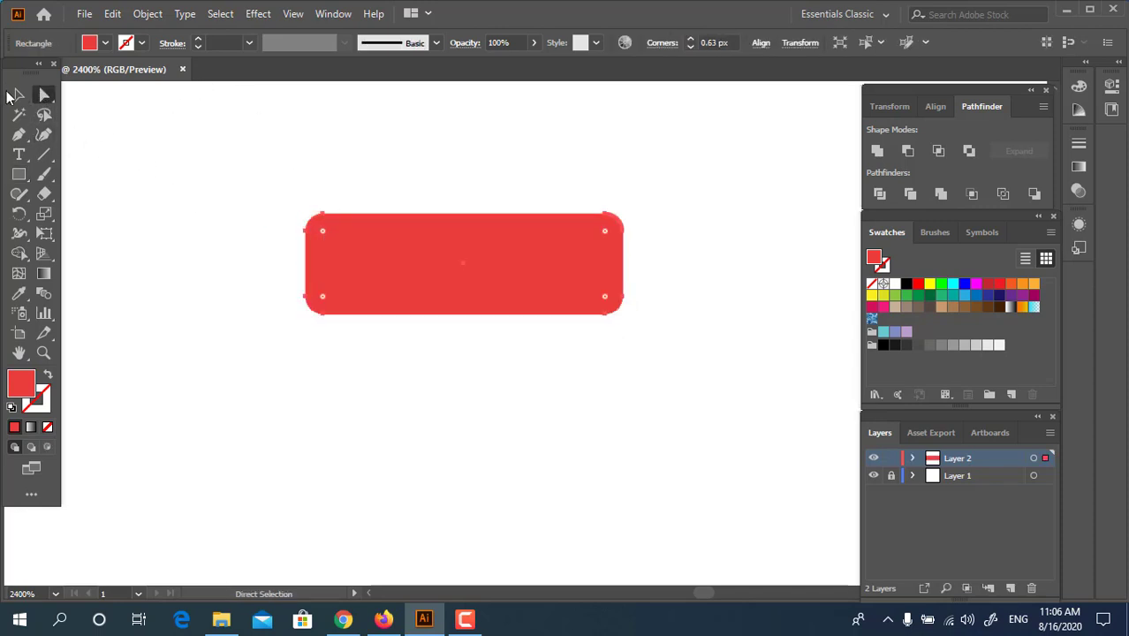
{"action": "key", "text": "ctrl+shift+a"}
- Draw an open Pen path for the handle, from inside the roller head outward, down, diagonally back and straight down below the head
{"action": "key", "text": "ctrl+minus"}
{"action": "left_click", "coordinate": [20, 175]}
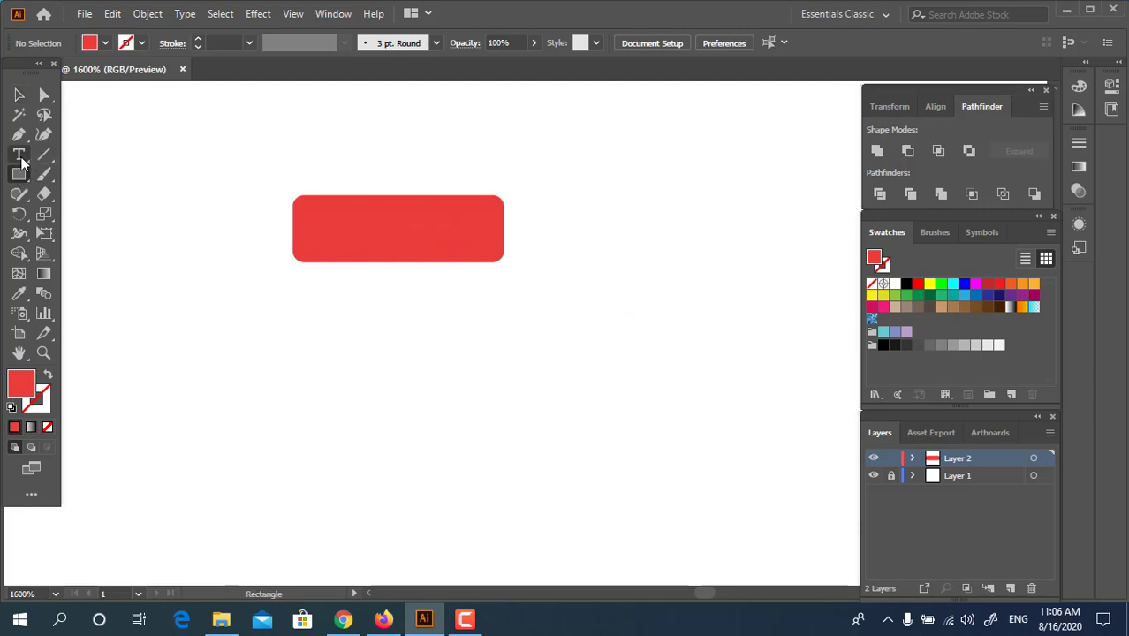
{"action": "left_click", "coordinate": [19, 134]}
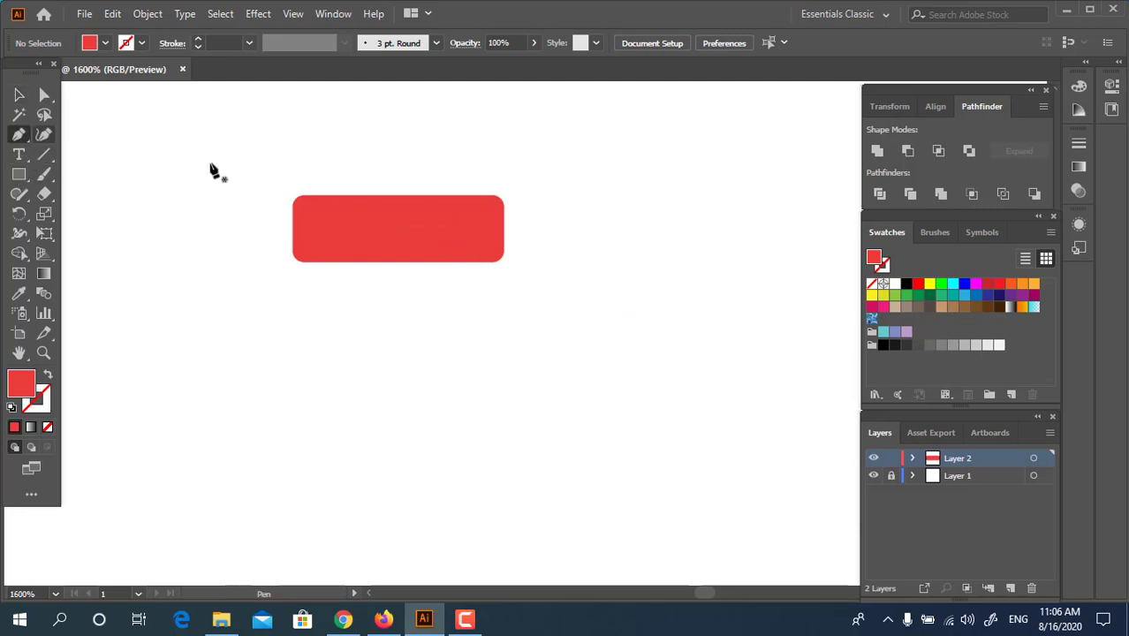
{"action": "left_click", "coordinate": [530, 230]}
{"action": "left_click", "coordinate": [530, 287], "text": "shift"}
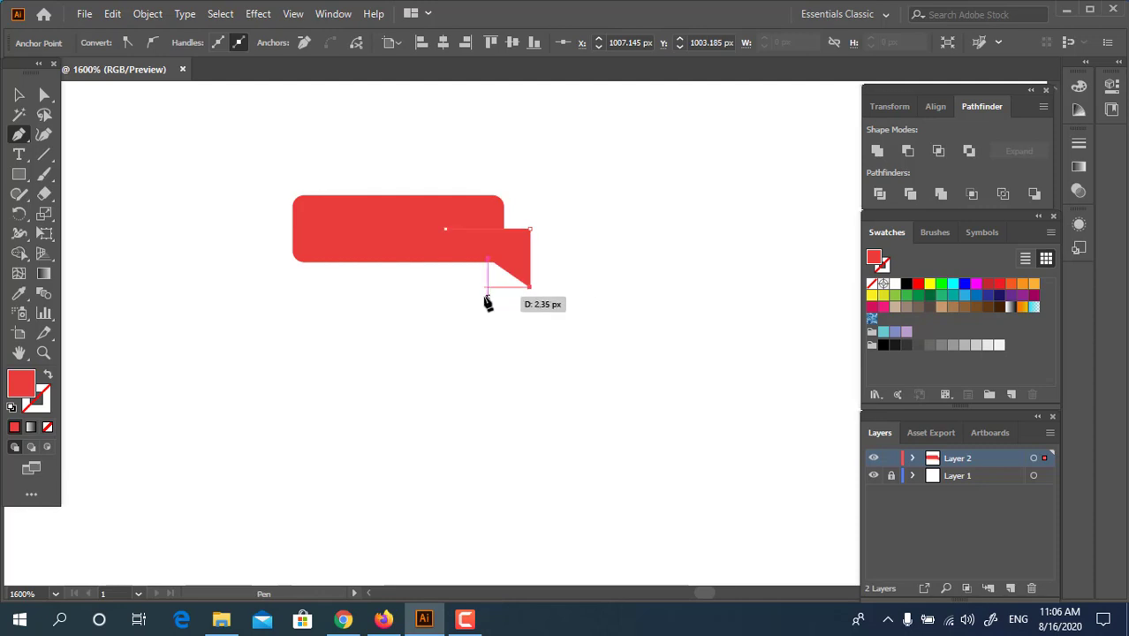
{"action": "left_click_drag", "start_coordinate": [394, 364], "coordinate": [397, 427]}
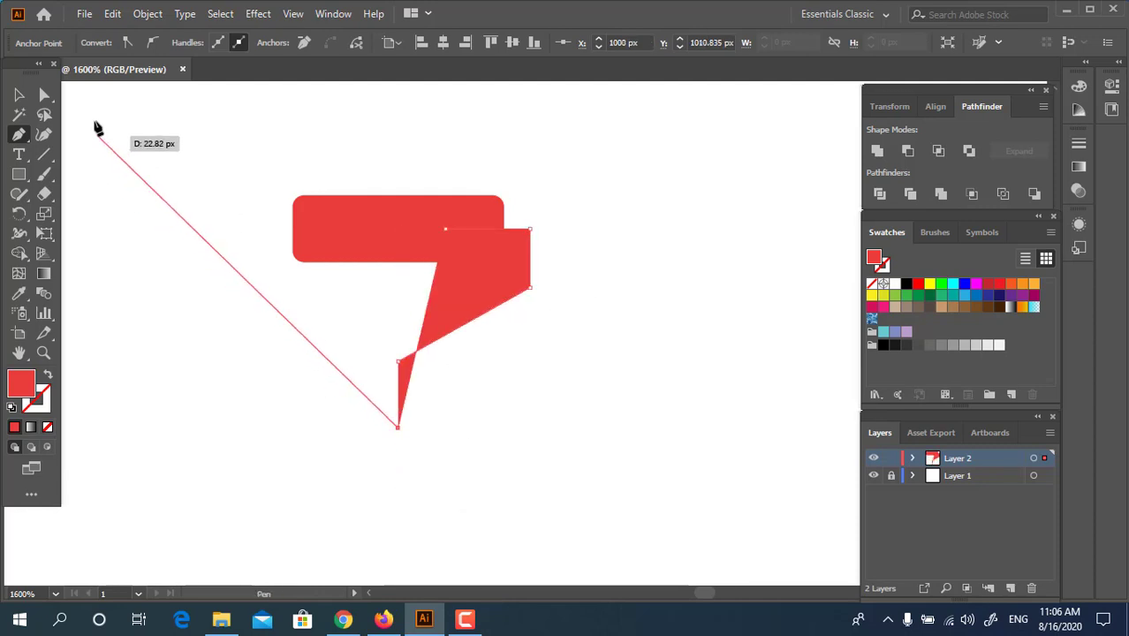
- Give the handle path no fill and a 1 pt dark slate-grey stroke (4F5C63)
{"action": "left_click", "coordinate": [20, 94]}
{"action": "double_click", "coordinate": [15, 394]}
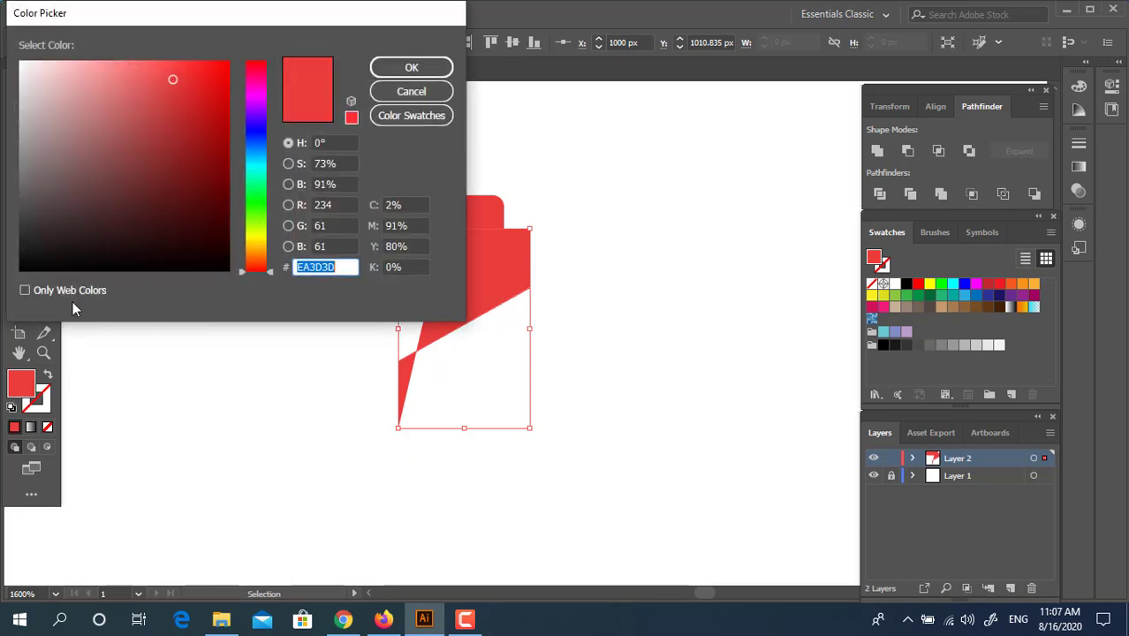
{"action": "mouse_move", "coordinate": [70, 176]}
{"action": "left_mouse_down"}
{"action": "mouse_move", "coordinate": [72, 187]}
{"action": "mouse_move", "coordinate": [55, 194]}
{"action": "mouse_move", "coordinate": [64, 211]}
{"action": "mouse_move", "coordinate": [56, 181]}
{"action": "mouse_move", "coordinate": [61, 189]}
{"action": "left_mouse_up"}
{"action": "left_click", "coordinate": [263, 155]}
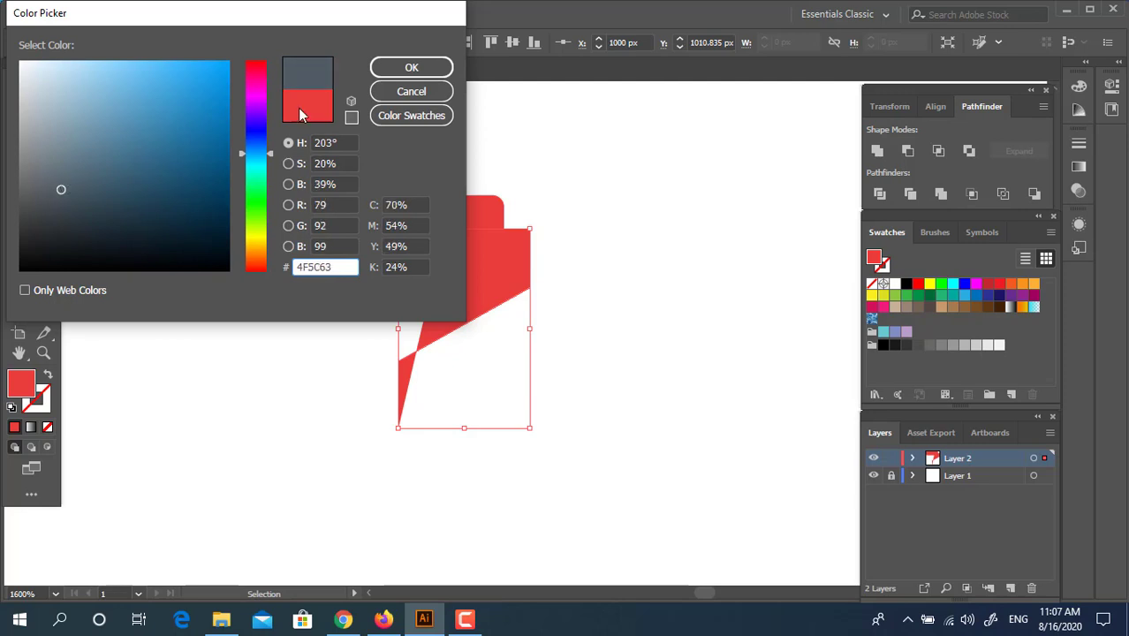
{"action": "left_click", "coordinate": [408, 69]}
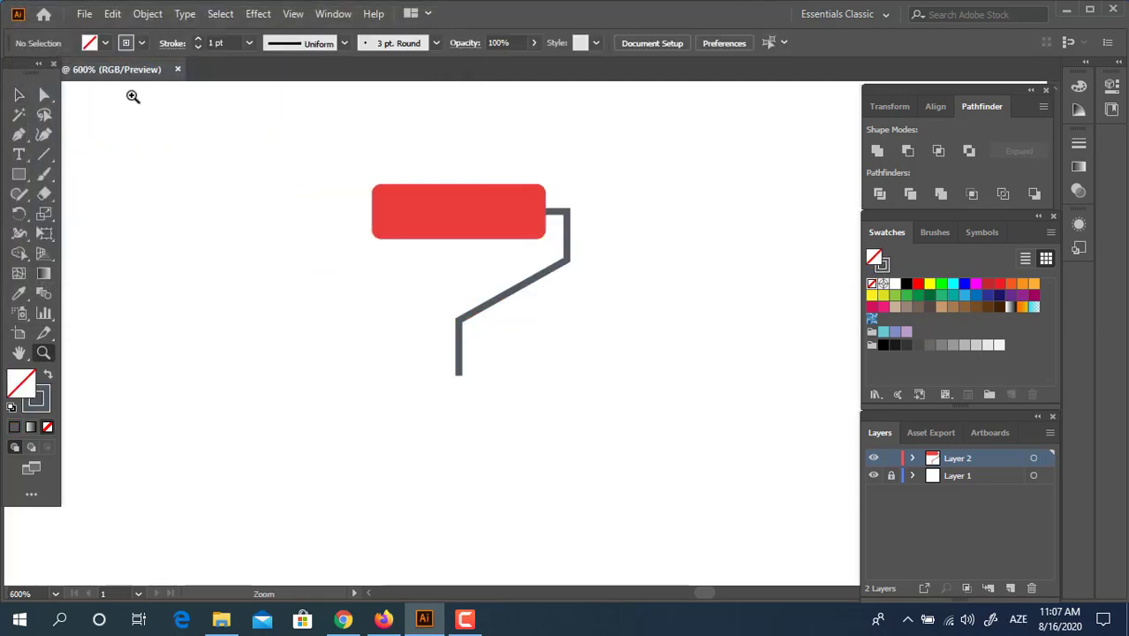
- Round the three bends of the handle path to a corner radius of about 1.91 px
{"action": "left_click", "coordinate": [45, 95]}
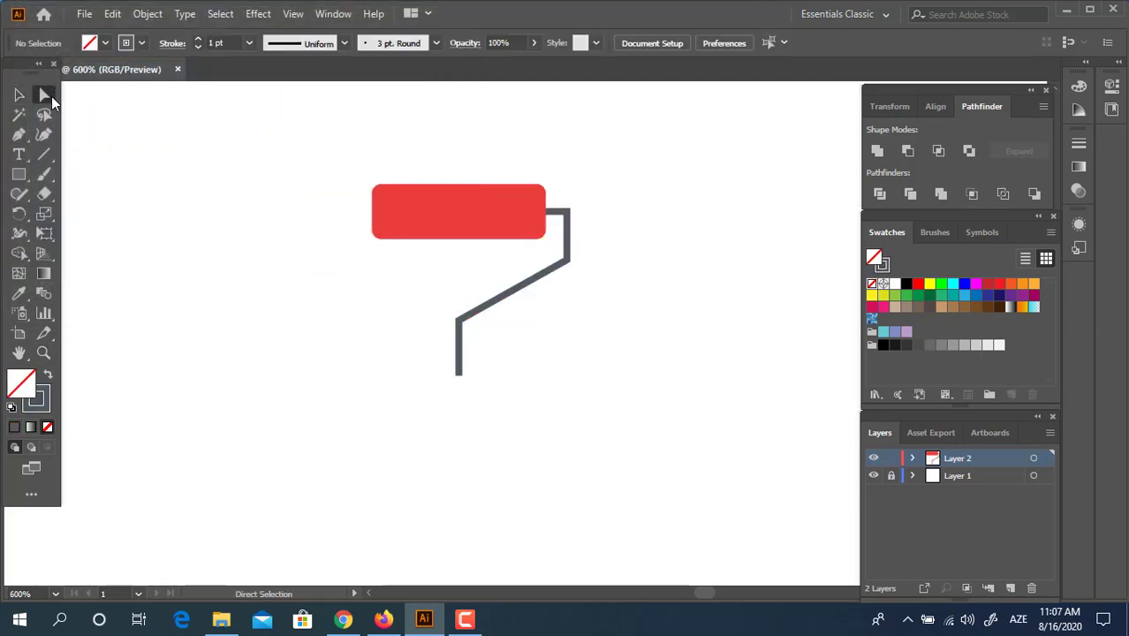
{"action": "left_click_drag", "start_coordinate": [561, 190], "coordinate": [561, 192]}
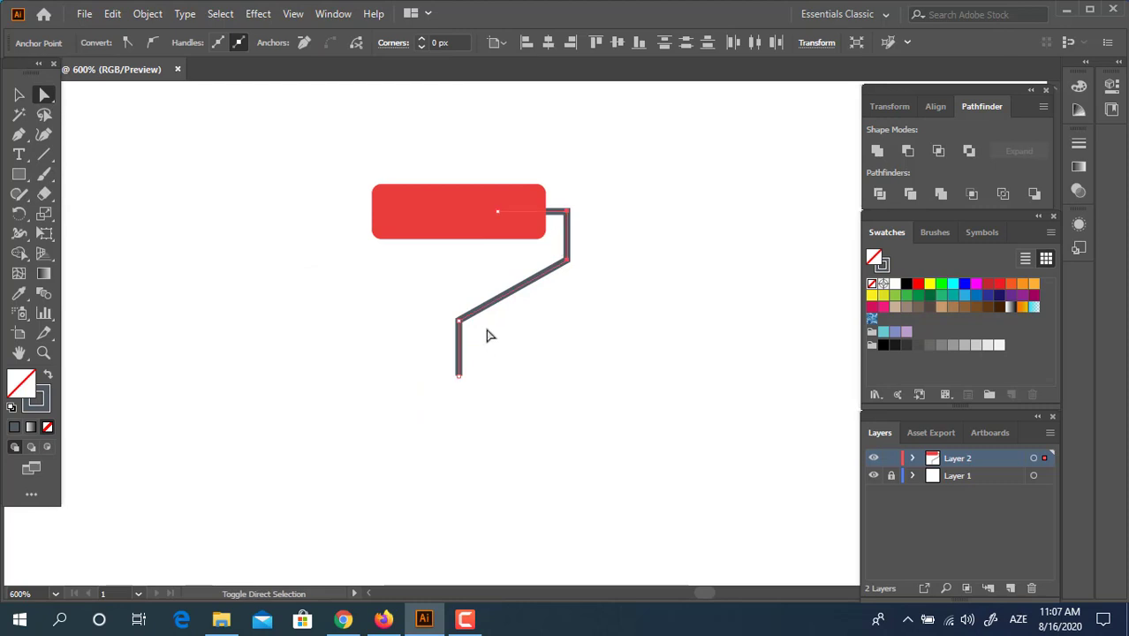
{"action": "left_click_drag", "start_coordinate": [464, 324], "coordinate": [474, 328]}
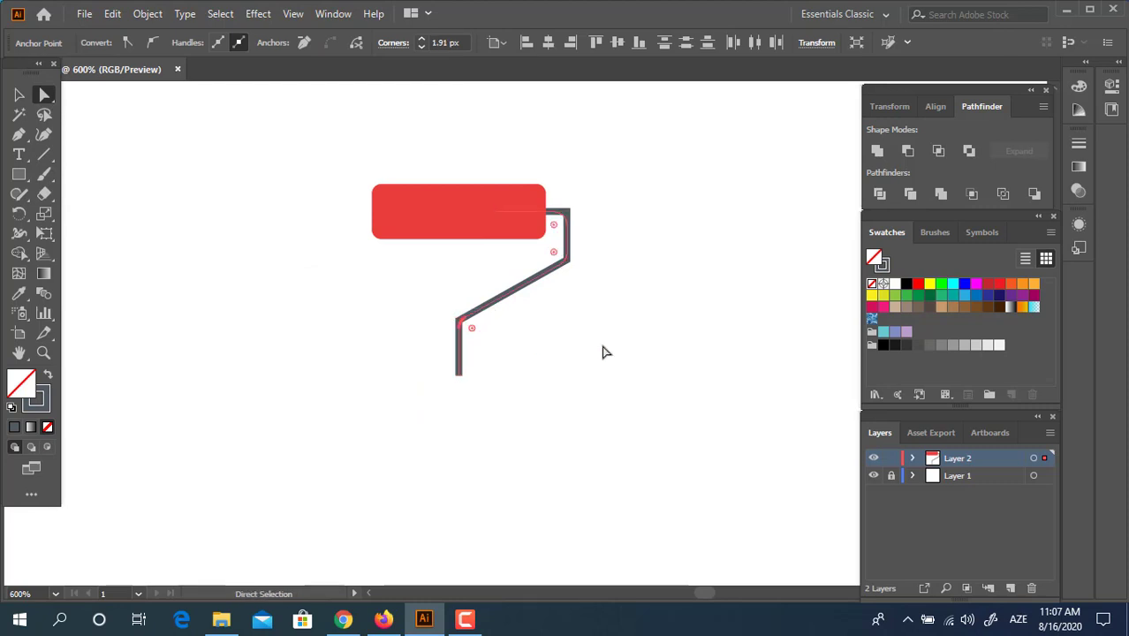
{"action": "left_click", "coordinate": [658, 345]}
{"action": "key", "text": "v"}
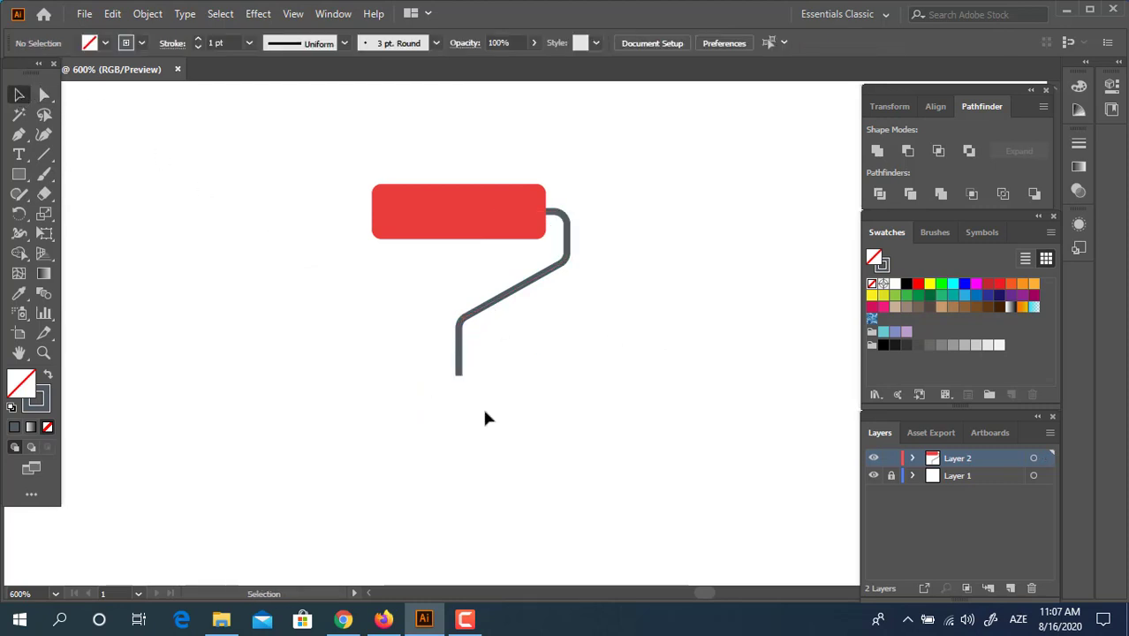
{"action": "left_click_drag", "start_coordinate": [485, 410], "coordinate": [414, 329]}
{"action": "left_click", "coordinate": [147, 14]}
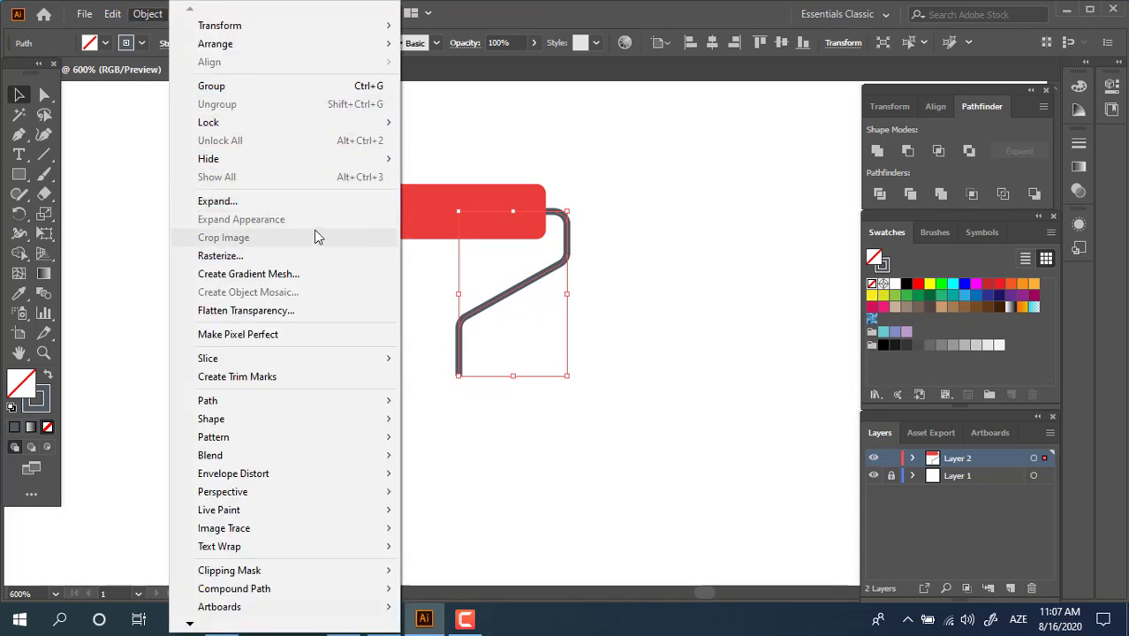
{"action": "left_click", "coordinate": [688, 399]}
- Select the roller head and handle together and scale them up proportionally to about twice their size
{"action": "left_click_drag", "start_coordinate": [551, 427], "coordinate": [307, 196]}
{"action": "key", "text": "z"}
{"action": "left_click", "coordinate": [551, 311], "text": "alt"}
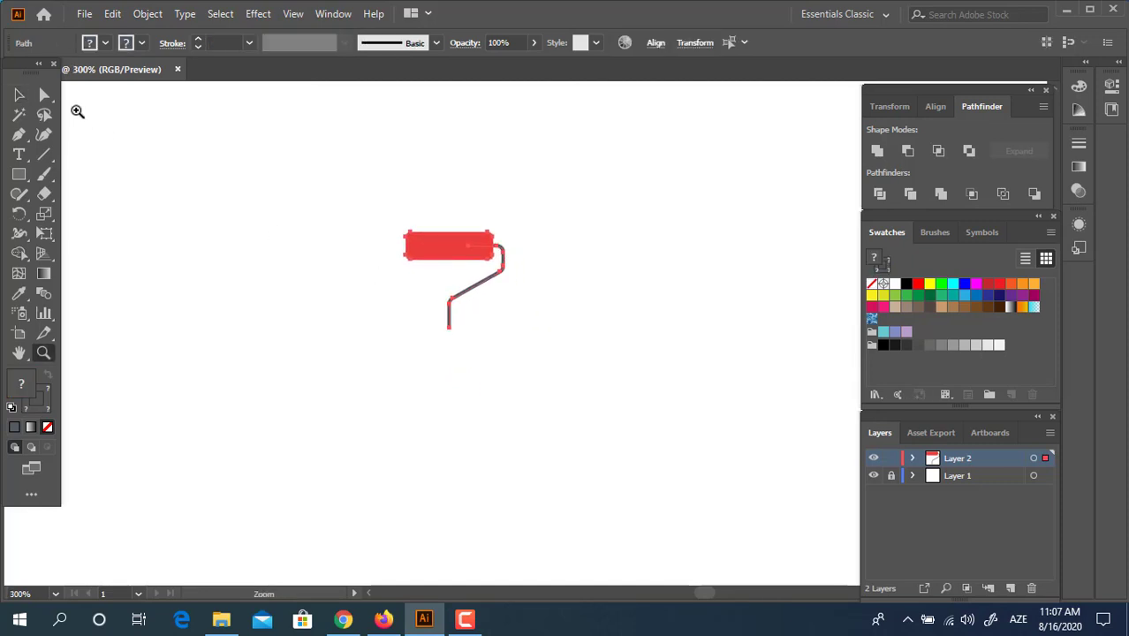
{"action": "left_click", "coordinate": [19, 95]}
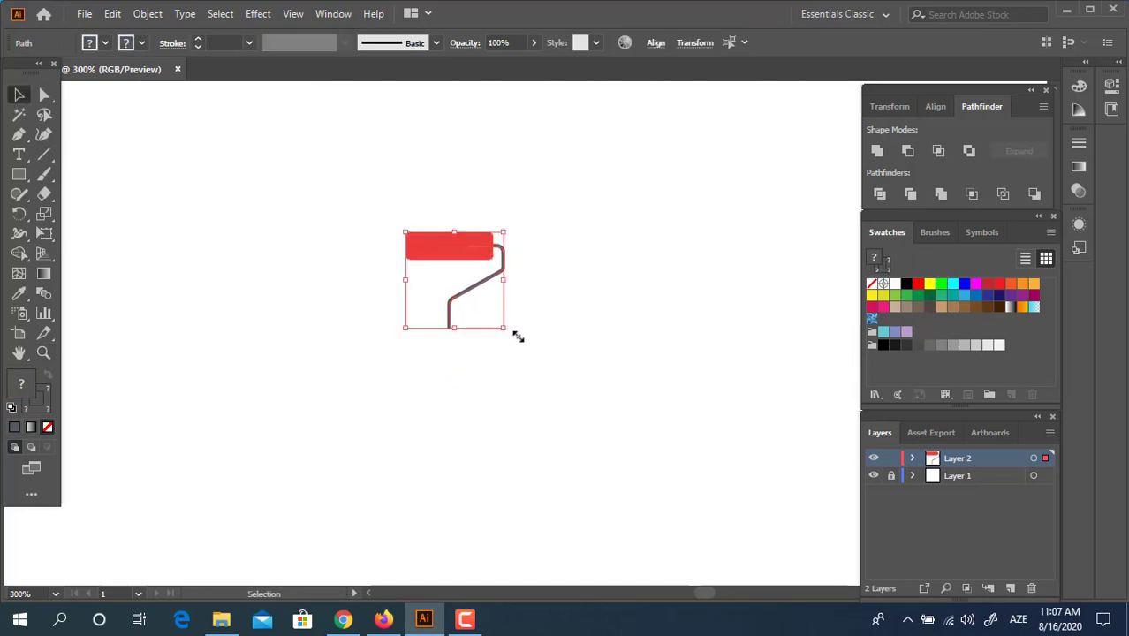
{"action": "left_click_drag", "start_coordinate": [518, 337], "coordinate": [582, 392]}
{"action": "left_click", "coordinate": [468, 429]}
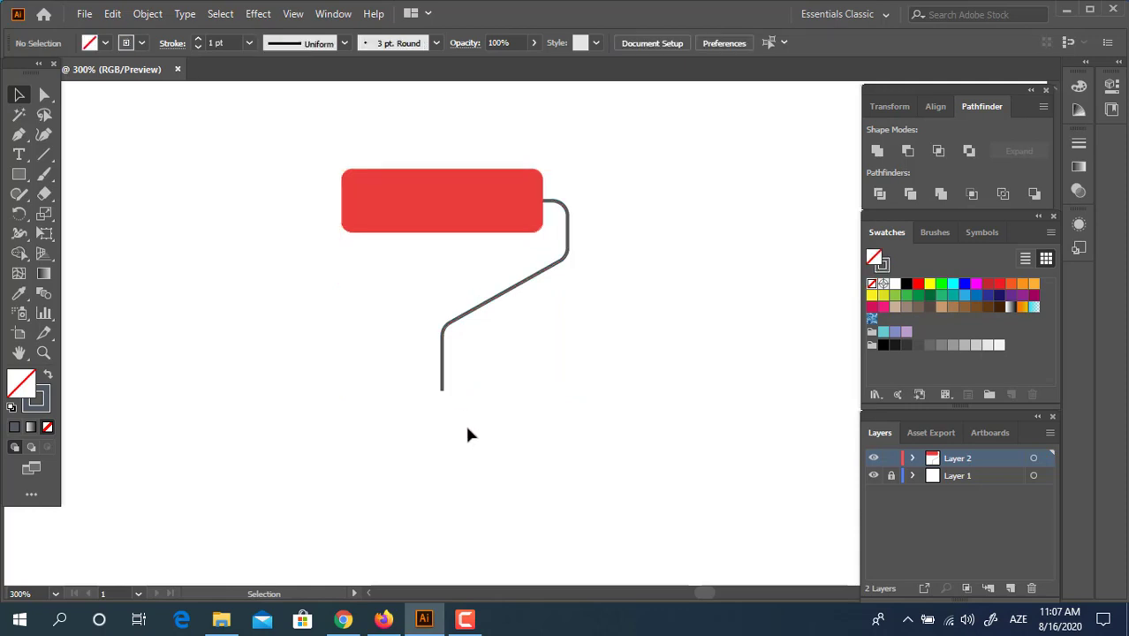
- Set the handle path's stroke weight to 10 pt
{"action": "left_click_drag", "start_coordinate": [468, 429], "coordinate": [378, 326]}
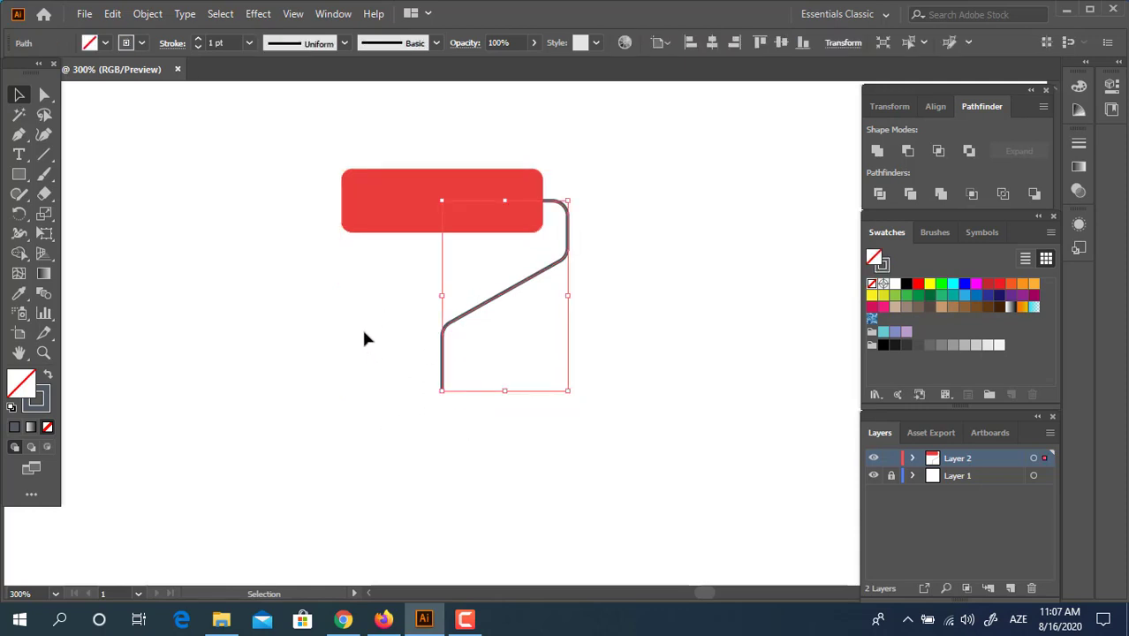
{"action": "left_click", "coordinate": [223, 42]}
{"action": "type", "text": "10"}
{"action": "key", "text": "Return"}
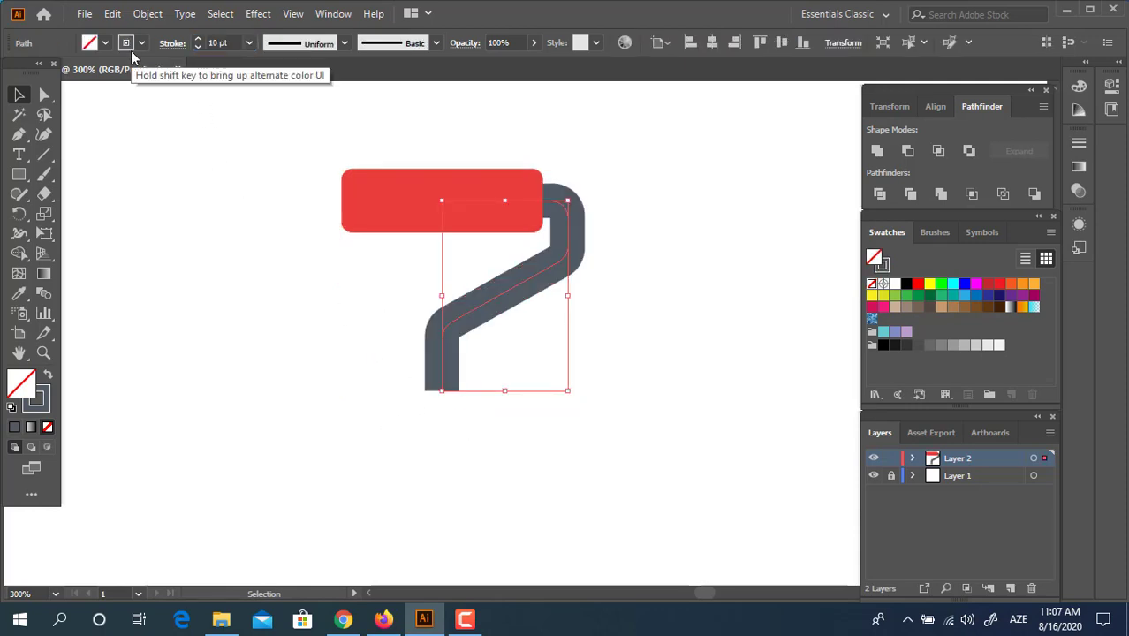
- Enlarge the whole paint roller proportionally again, to about five times its size
{"action": "left_click_drag", "start_coordinate": [618, 393], "coordinate": [221, 157]}
{"action": "key", "text": "z"}
{"action": "key", "text": "ctrl+1"}
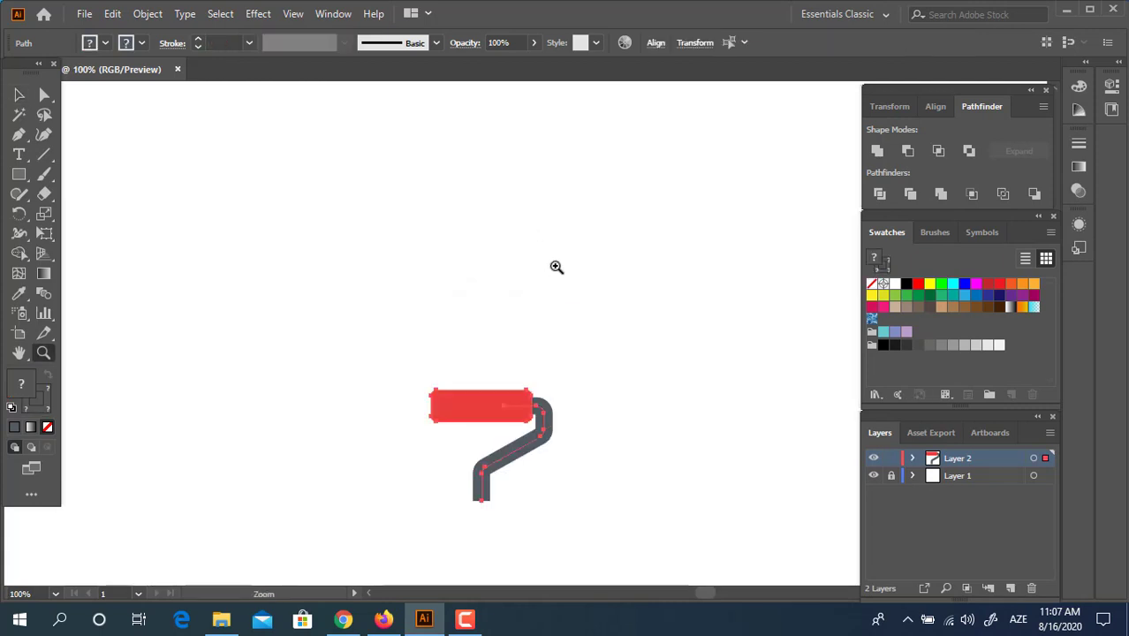
{"action": "left_click", "coordinate": [509, 302], "text": "alt"}
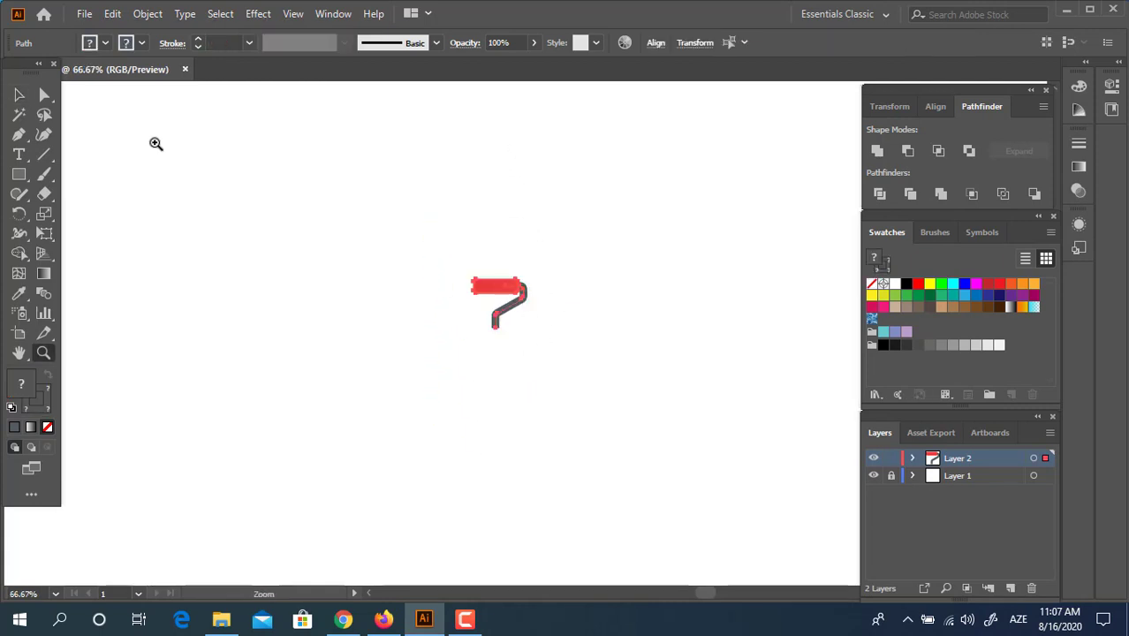
{"action": "key", "text": "v"}
{"action": "left_click_drag", "start_coordinate": [523, 327], "coordinate": [714, 428]}
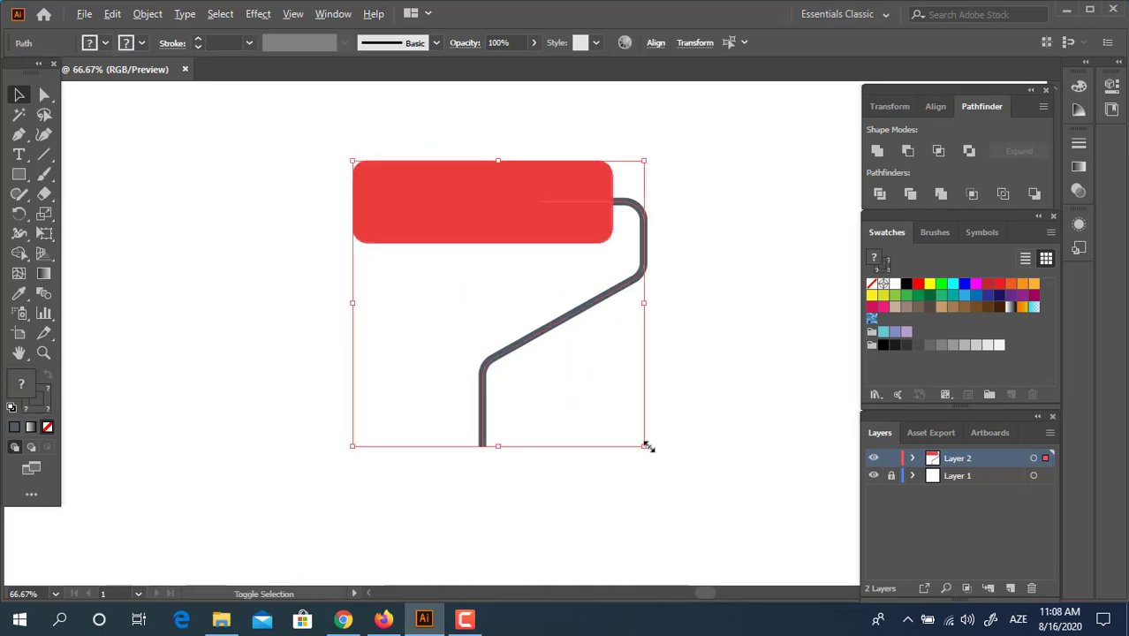
{"action": "left_click_drag", "start_coordinate": [648, 447], "coordinate": [635, 434]}
{"action": "left_click", "coordinate": [660, 370]}
- Increase the handle path's stroke weight to 12 pt
{"action": "key", "text": "z"}
{"action": "left_click", "coordinate": [636, 375]}
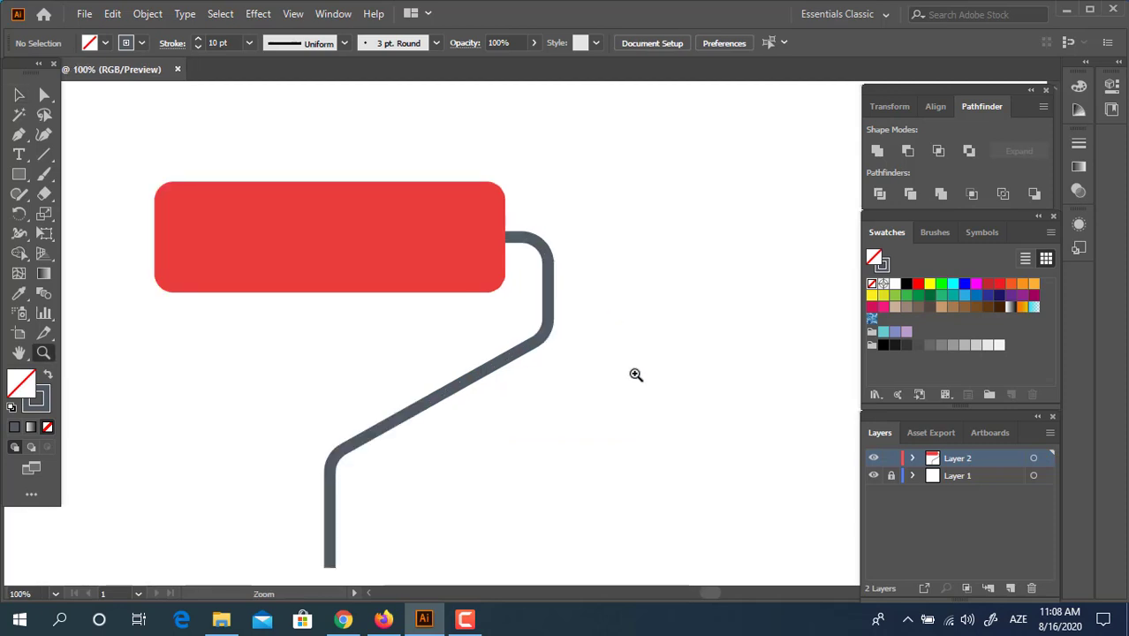
{"action": "scroll", "coordinate": [635, 375], "scroll_direction": "down", "scroll_amount": 3}
{"action": "scroll", "coordinate": [688, 295], "scroll_direction": "left", "scroll_amount": 3}
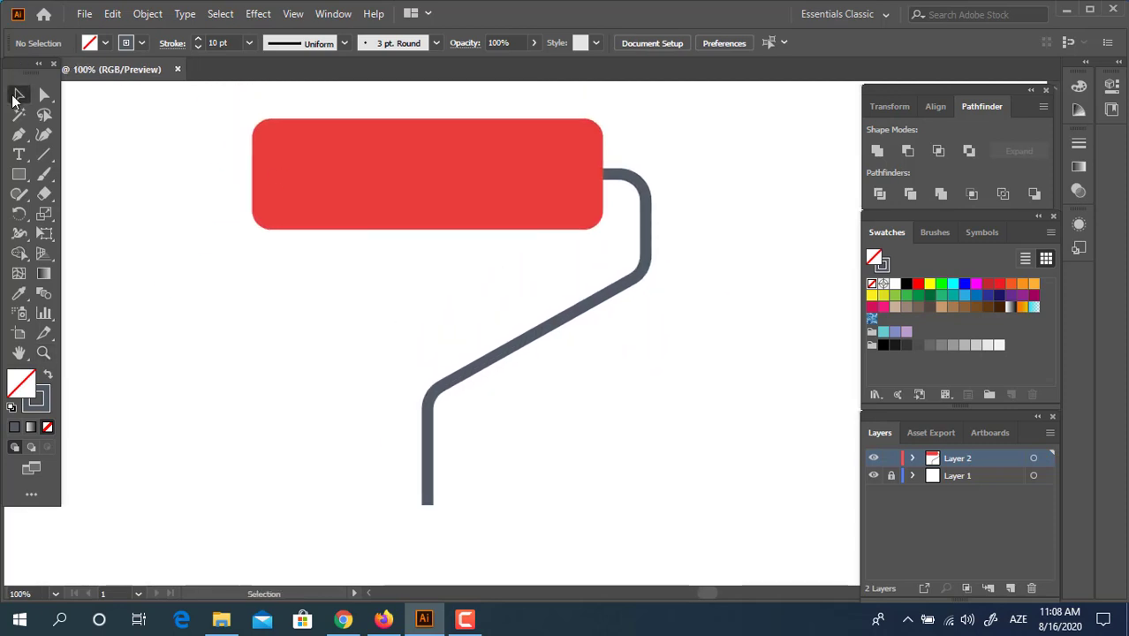
{"action": "left_click_drag", "start_coordinate": [559, 424], "coordinate": [366, 280]}
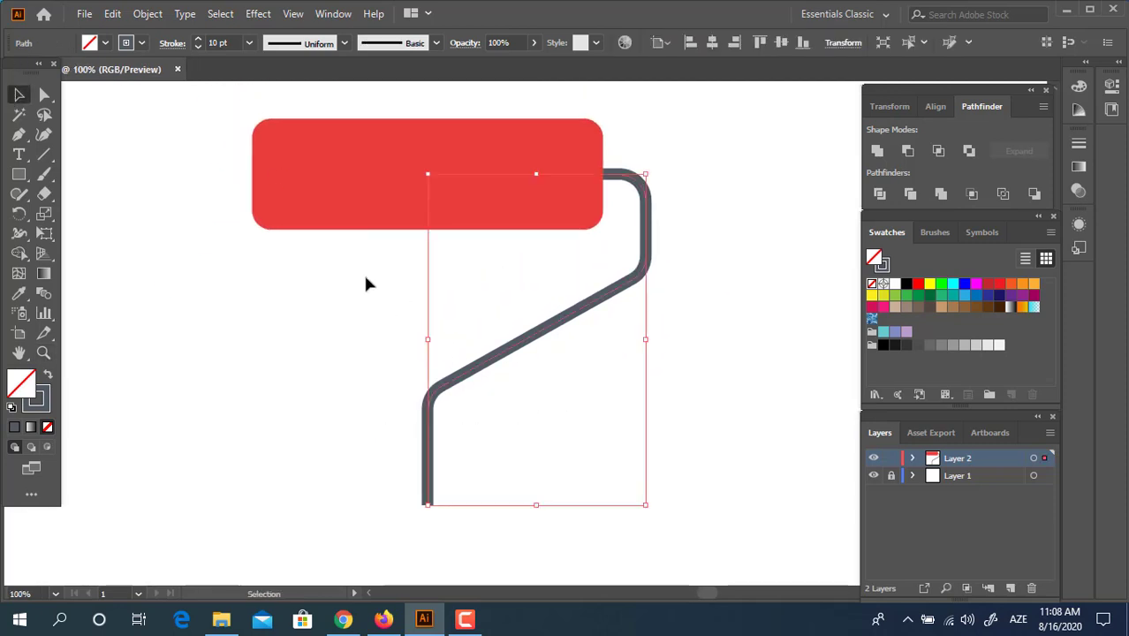
{"action": "left_click", "coordinate": [229, 42]}
{"action": "type", "text": "15"}
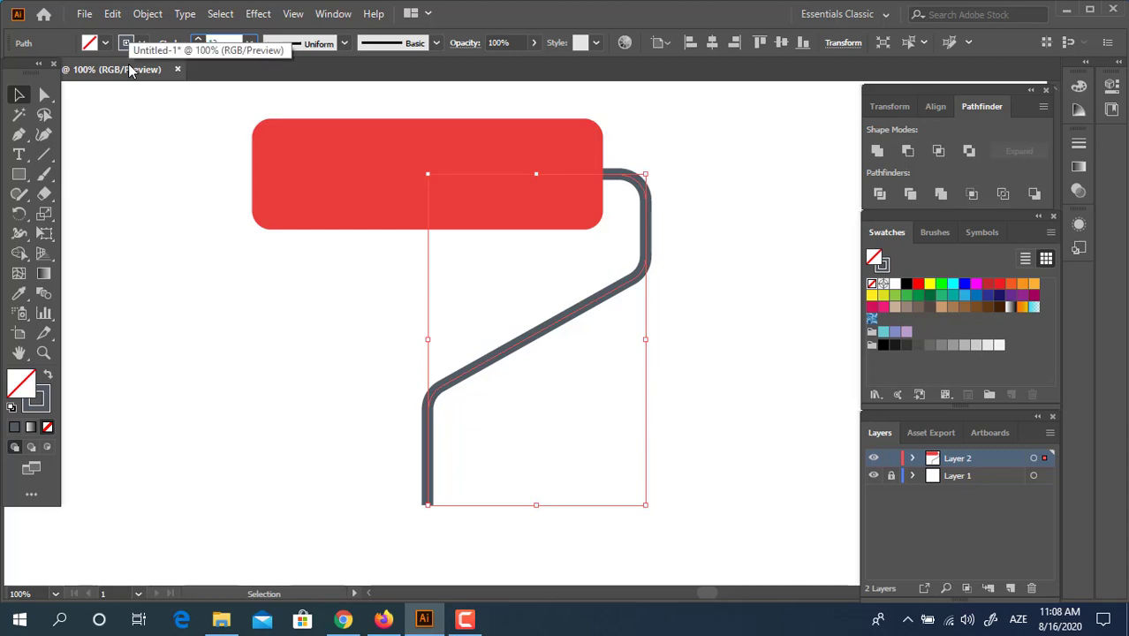
{"action": "key", "text": "Return"}
- Copy the handle path and paste the duplicate directly in front of it
{"action": "left_click_drag", "start_coordinate": [618, 399], "coordinate": [436, 300]}
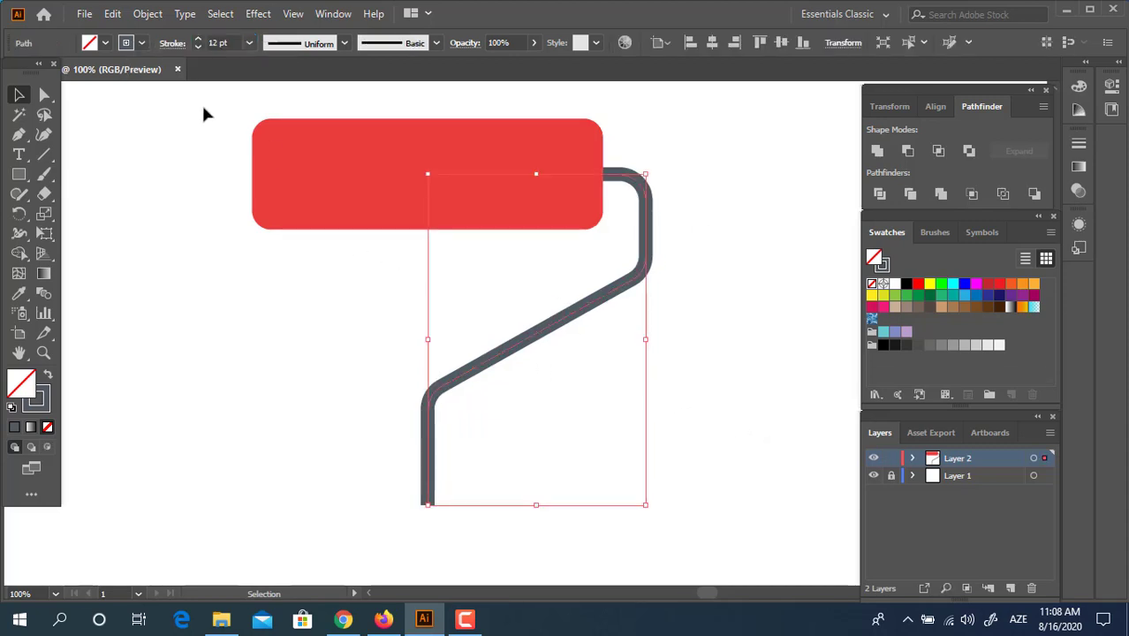
{"action": "left_click", "coordinate": [111, 15]}
{"action": "left_click", "coordinate": [144, 93]}
{"action": "left_click", "coordinate": [113, 15]}
{"action": "left_click", "coordinate": [202, 130]}
- Set the pasted handle path's stroke to 6 pt in a lighter blue-grey to form a highlight
{"action": "left_click", "coordinate": [225, 43]}
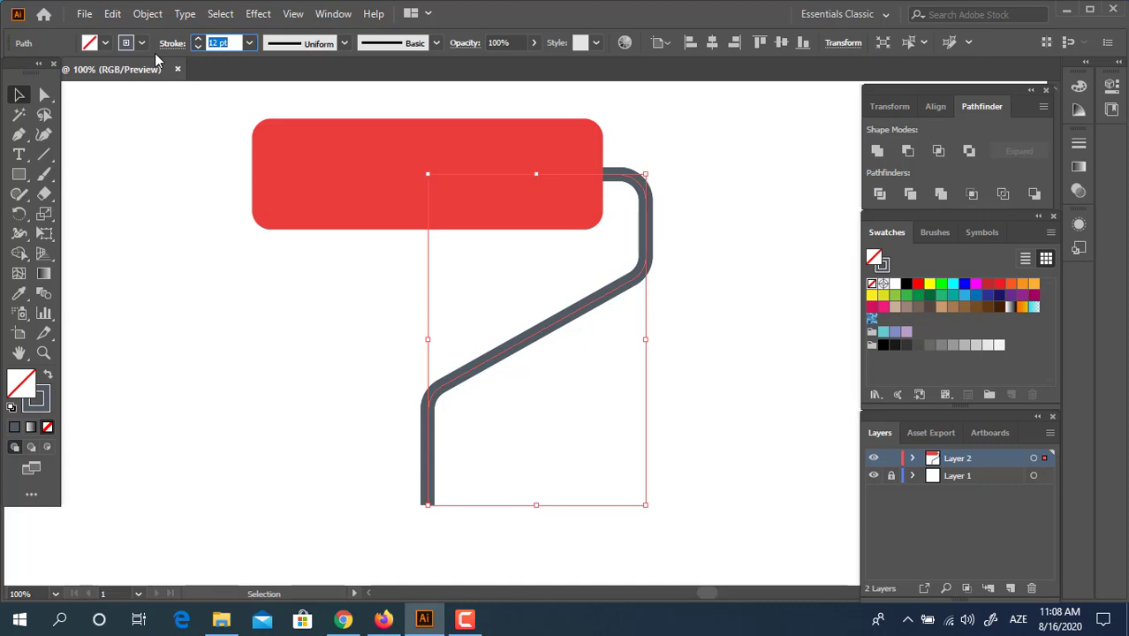
{"action": "key", "text": "Return"}
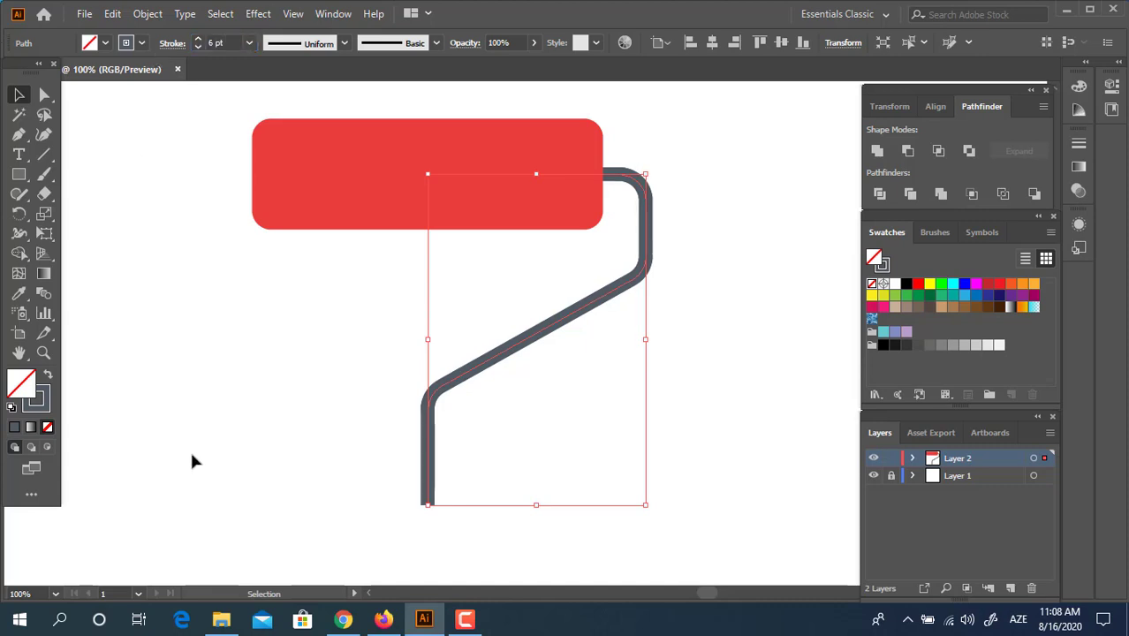
{"action": "double_click", "coordinate": [44, 405]}
{"action": "left_click", "coordinate": [49, 154]}
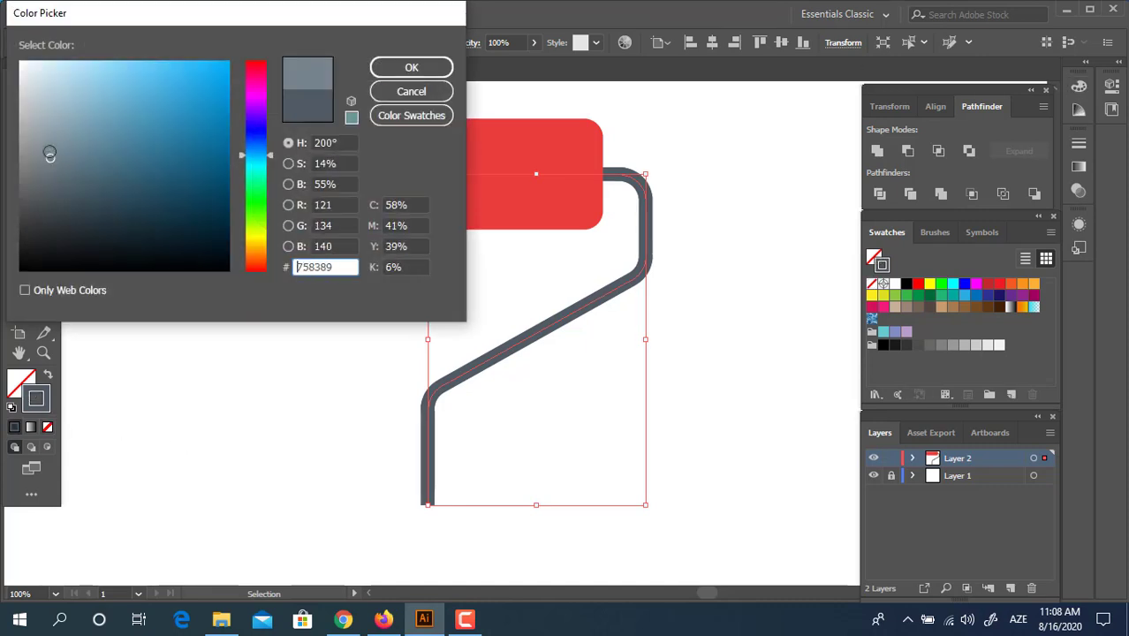
{"action": "left_click", "coordinate": [408, 67]}
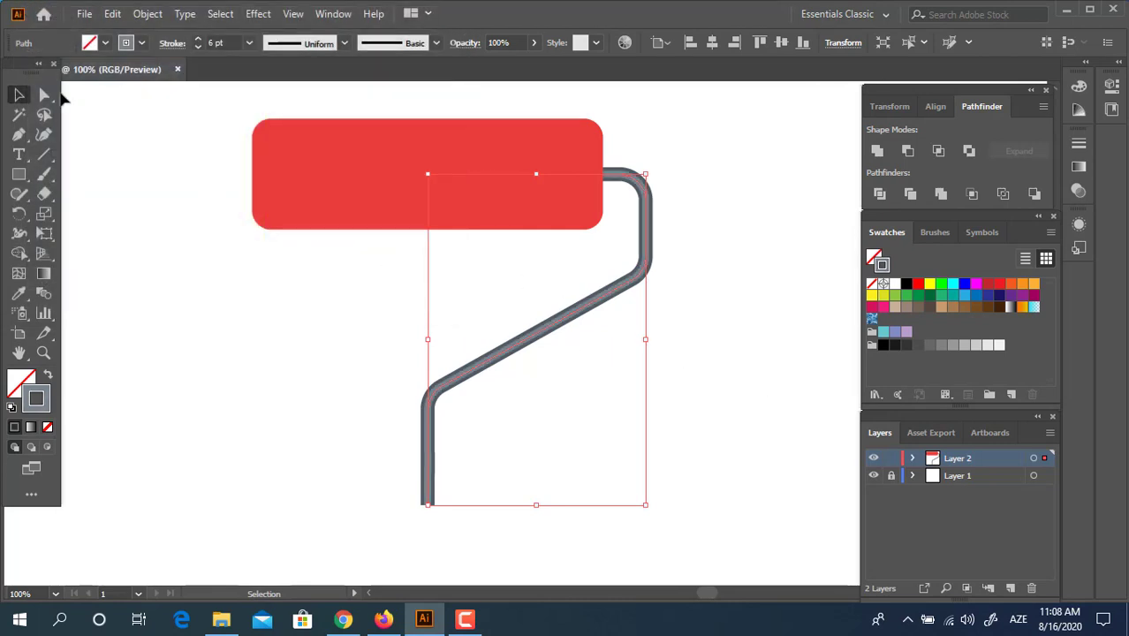
{"action": "left_click", "coordinate": [767, 425]}
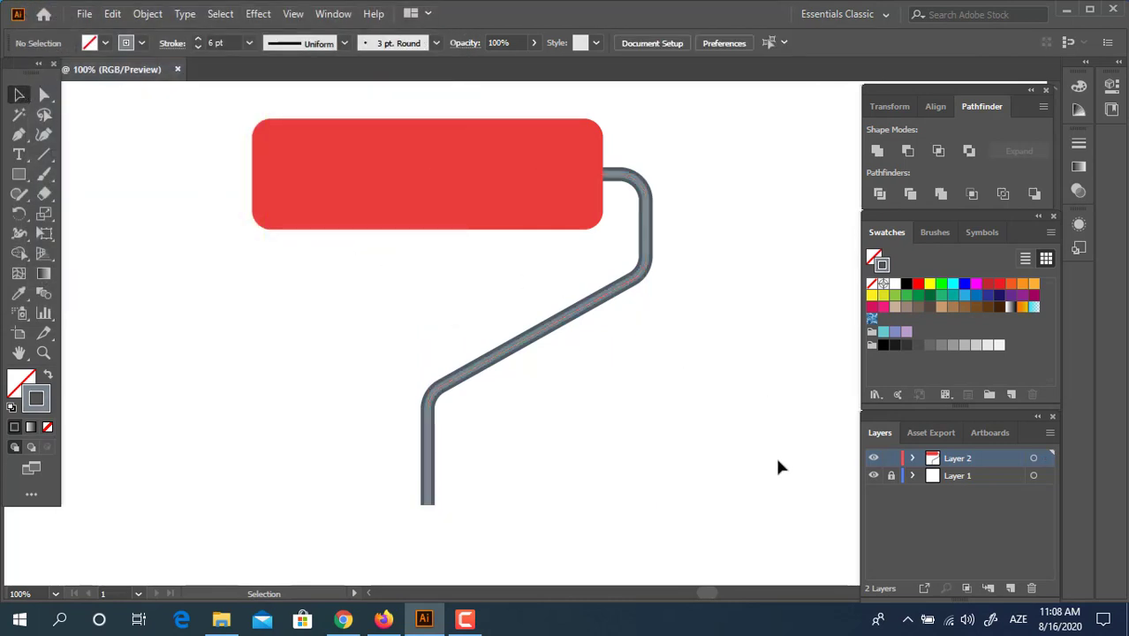
- Set the handle's highlight path to a 4 pt stroke and recolour it light blue-grey #9EAFB5
{"action": "left_click", "coordinate": [602, 306]}
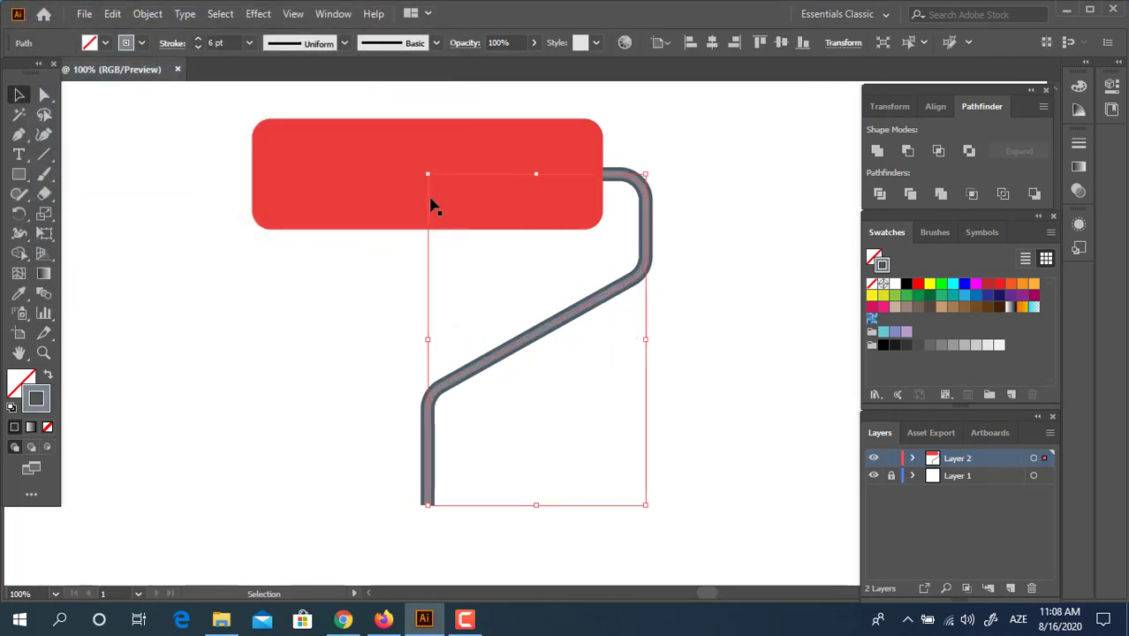
{"action": "left_click", "coordinate": [228, 41]}
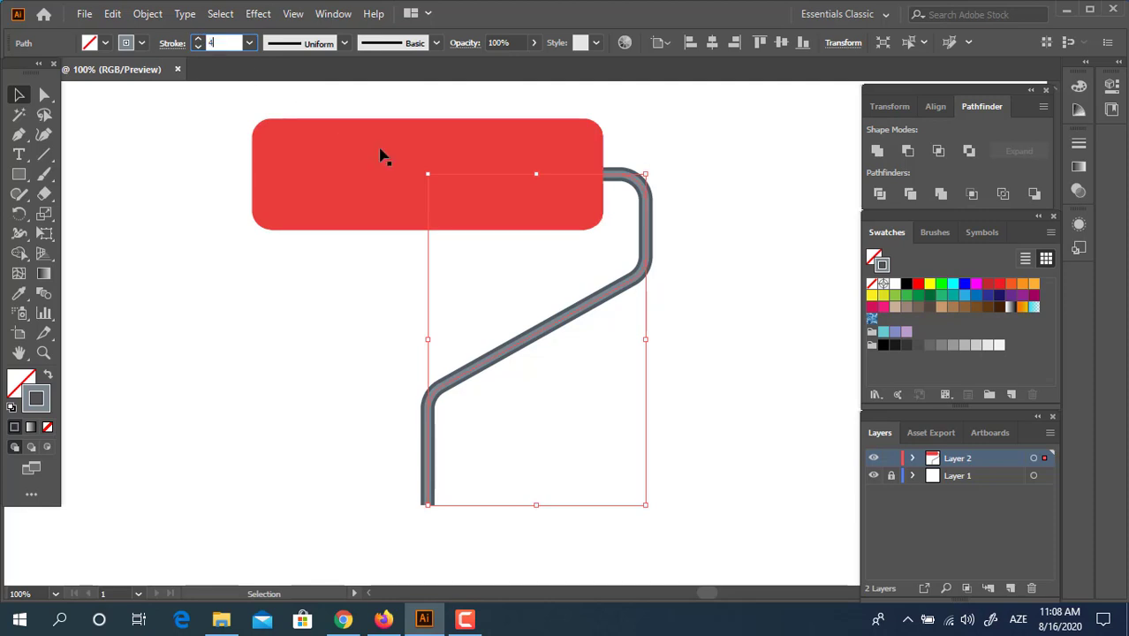
{"action": "key", "text": "Return"}
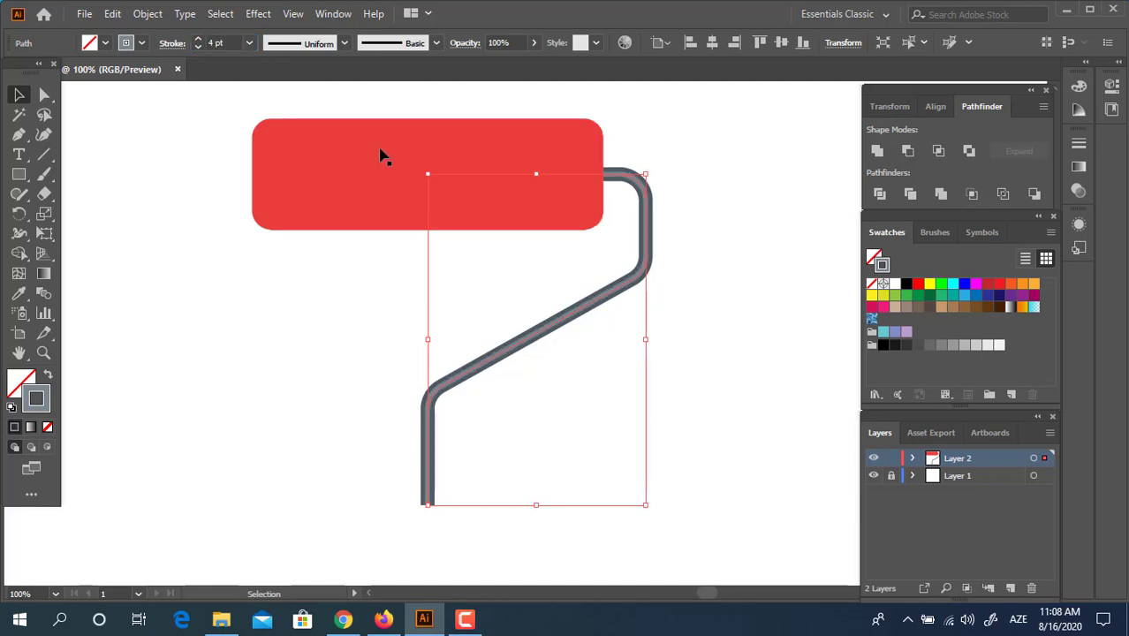
{"action": "double_click", "coordinate": [44, 403]}
{"action": "left_click", "coordinate": [44, 124]}
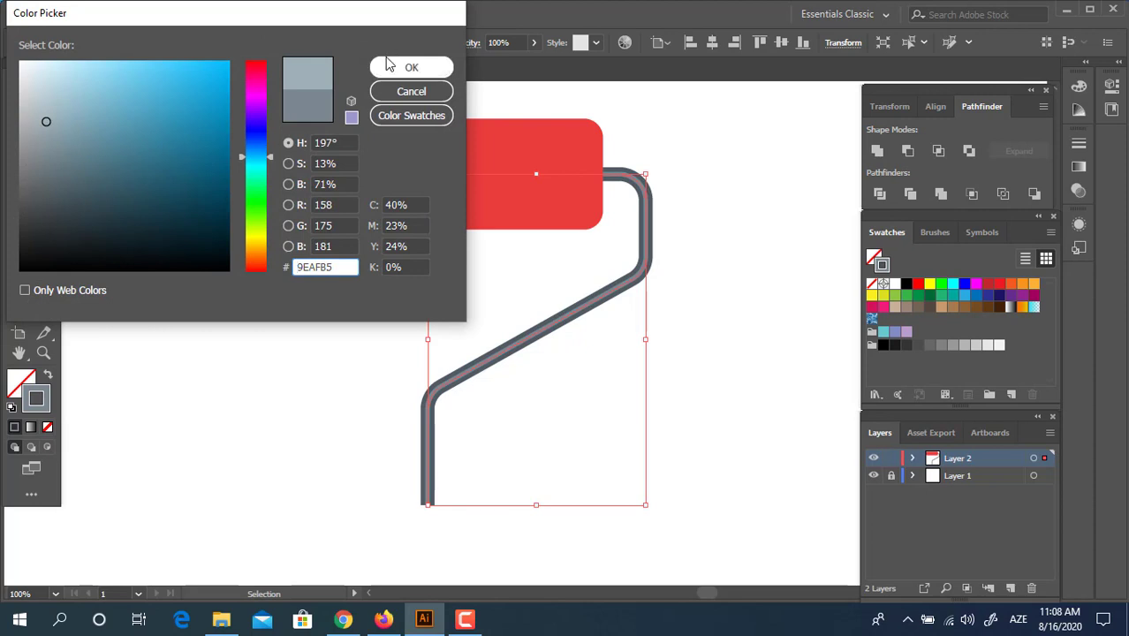
{"action": "left_click", "coordinate": [412, 67]}
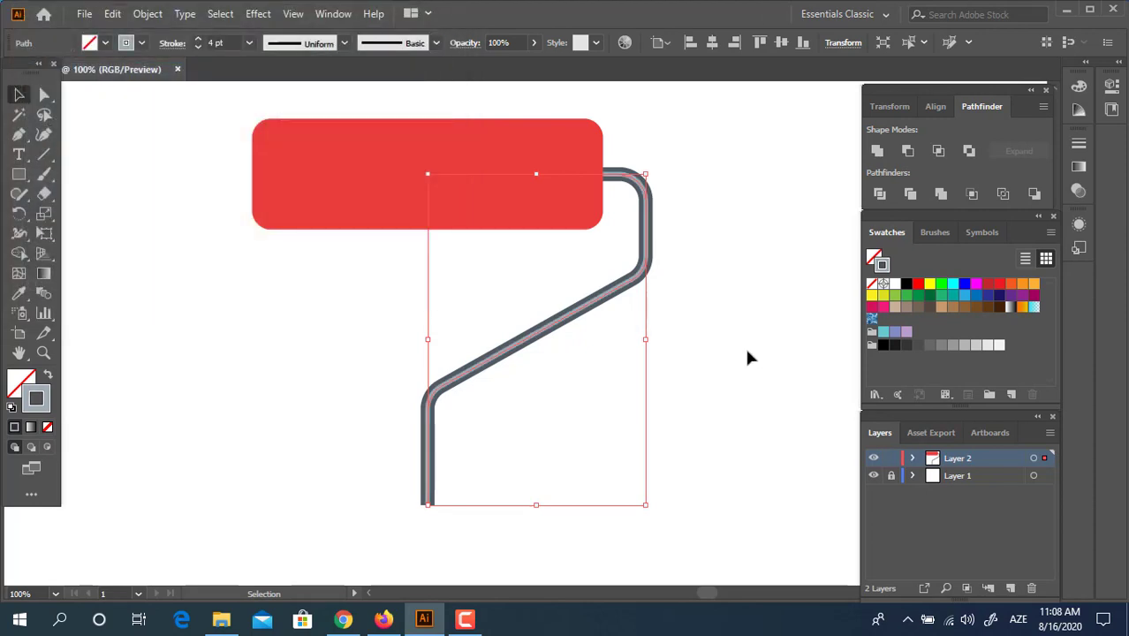
- Nudge the highlight path slightly left and up, towards the upper-left edge of the dark handle
{"action": "key", "text": "Left"}
{"action": "key", "text": "Up"}
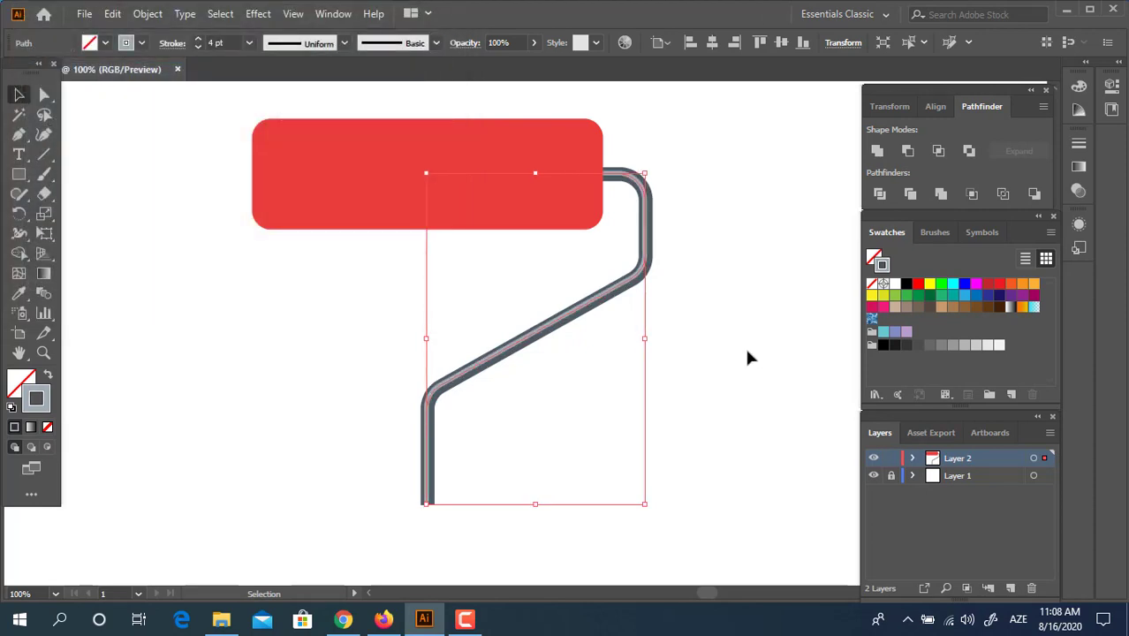
{"action": "key", "text": "Left"}
{"action": "key", "text": "Up"}
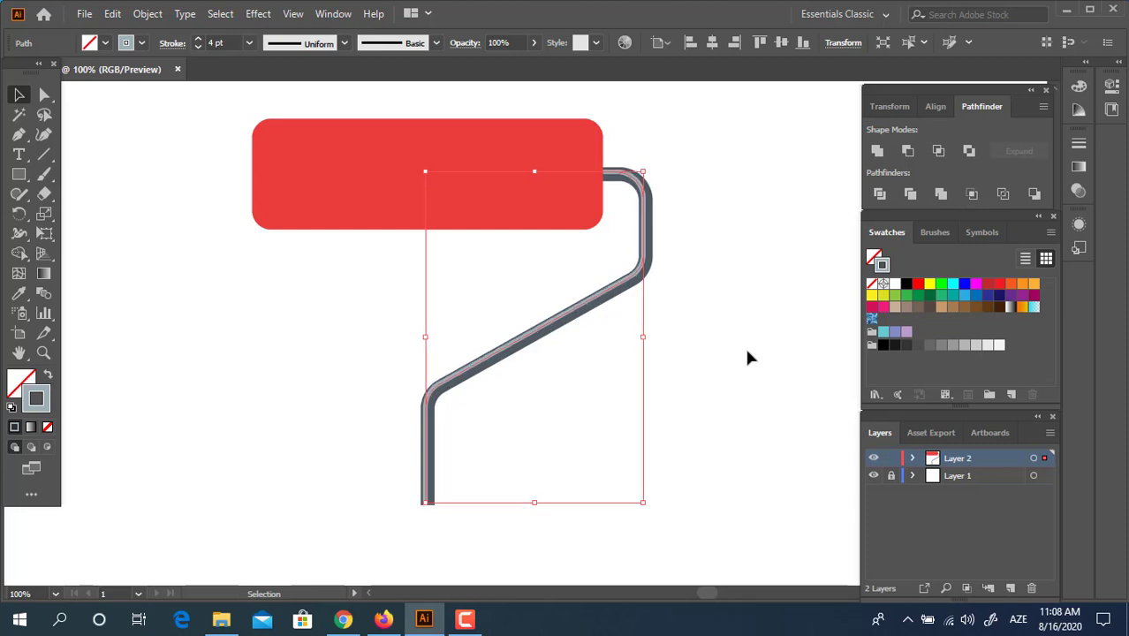
- Isolate the highlight path and shift its upper horizontal run and first bend down towards the inner edge of the handle
{"action": "key", "text": "z"}
{"action": "left_click", "coordinate": [667, 222]}
{"action": "left_click", "coordinate": [667, 222]}
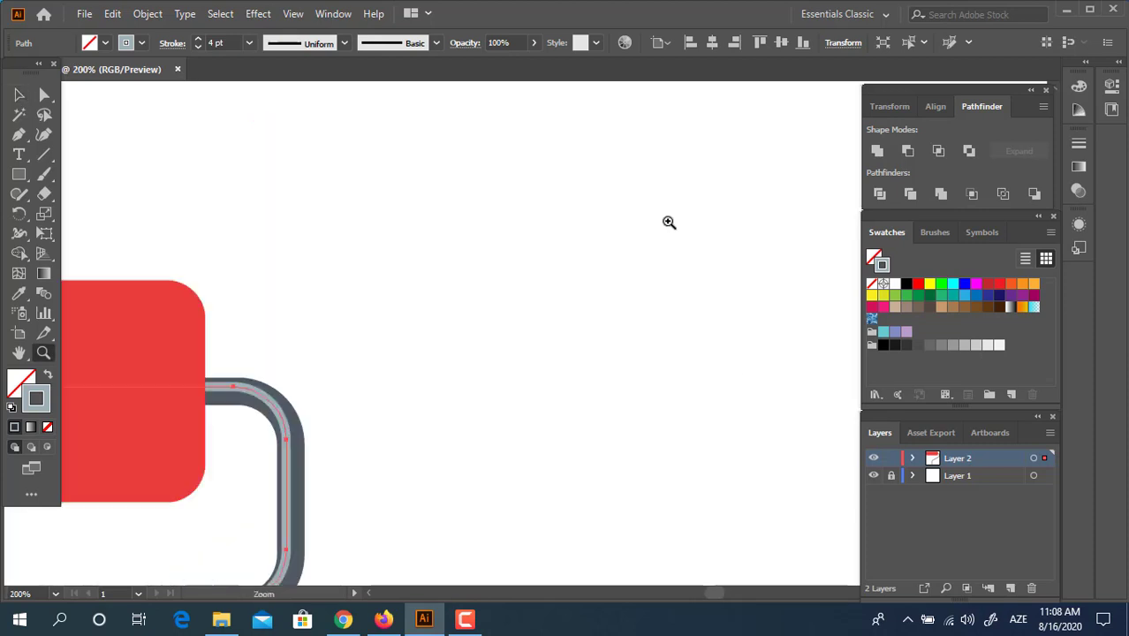
{"action": "left_click", "coordinate": [667, 222]}
{"action": "key", "text": "space"}
{"action": "left_click_drag", "start_coordinate": [515, 347], "coordinate": [685, 244]}
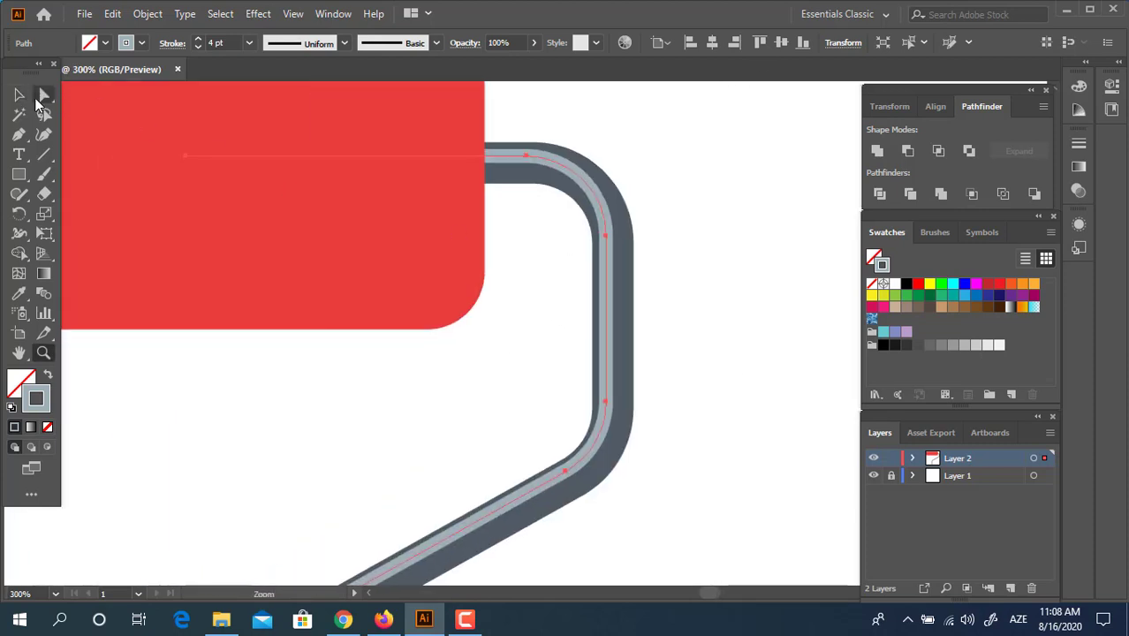
{"action": "key", "text": "v"}
{"action": "double_click", "coordinate": [606, 344]}
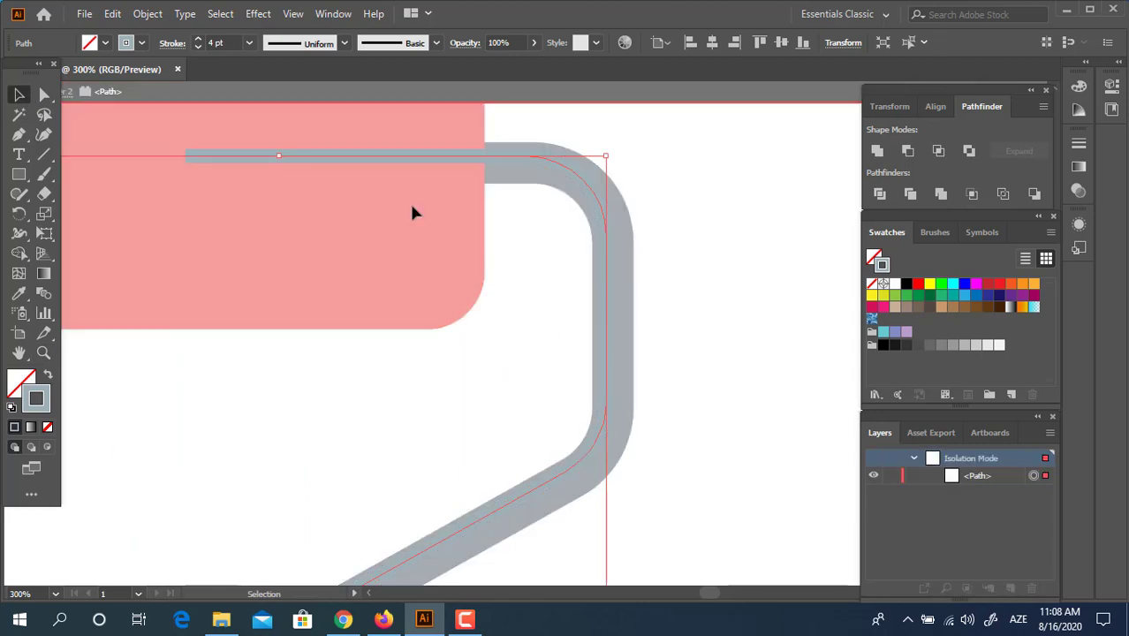
{"action": "left_click", "coordinate": [42, 95]}
{"action": "left_click_drag", "start_coordinate": [130, 124], "coordinate": [669, 254]}
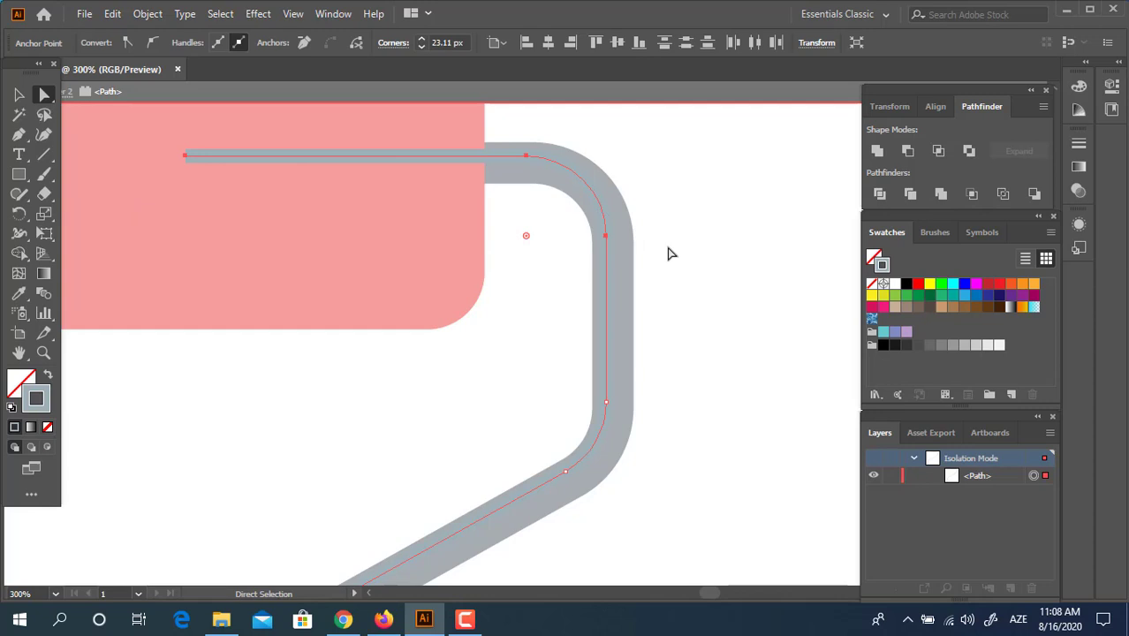
{"action": "key", "text": "Down"}
{"action": "key", "text": "Down"}
{"action": "key", "text": "Down"}
{"action": "key", "text": "Down"}
{"action": "key", "text": "Down"}
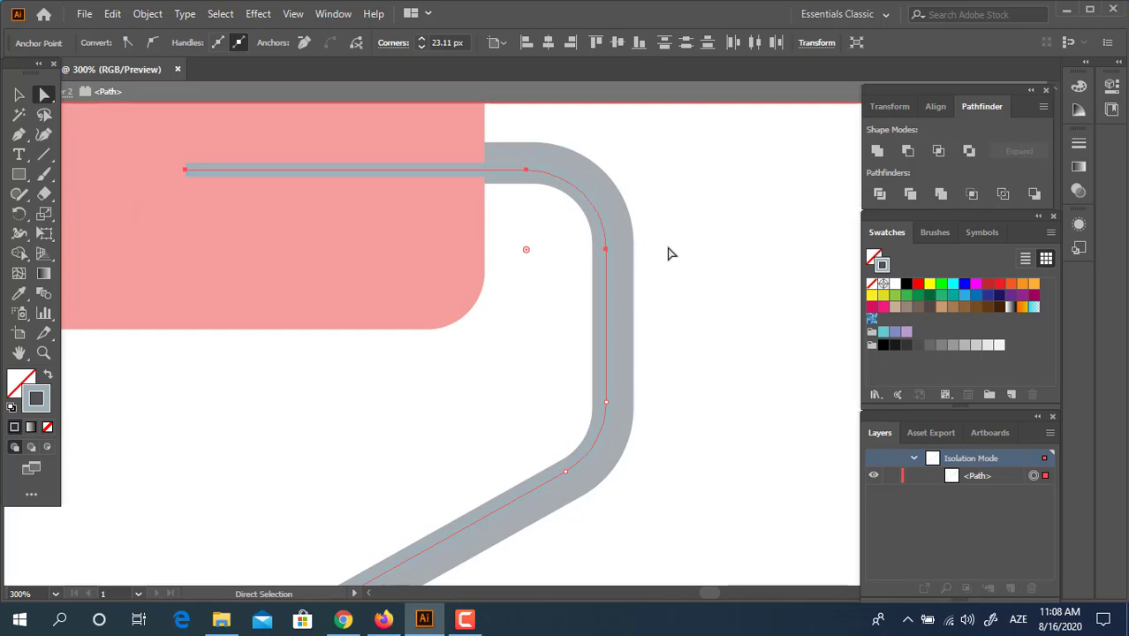
{"action": "key", "text": "Escape"}
- Expand the fill and stroke of both the dark handle path and its highlight into shapes
{"action": "key", "text": "z"}
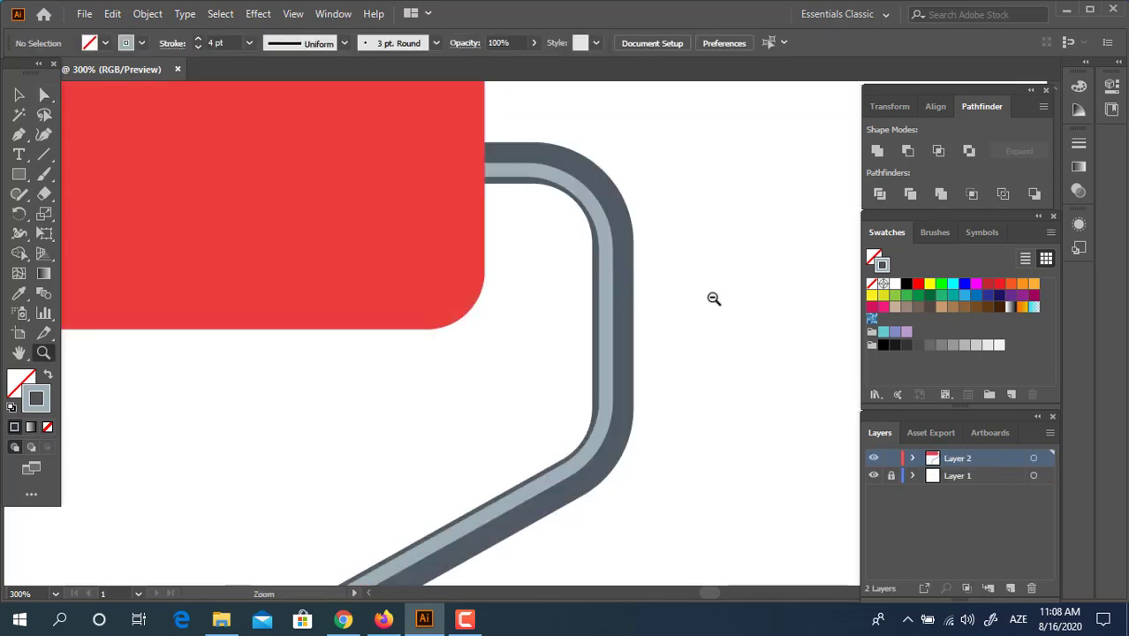
{"action": "left_click", "coordinate": [712, 298]}
{"action": "left_click", "coordinate": [712, 297]}
{"action": "left_click_drag", "start_coordinate": [665, 467], "coordinate": [757, 260]}
{"action": "left_click", "coordinate": [507, 382], "text": "alt"}
{"action": "left_click", "coordinate": [507, 382], "text": "alt"}
{"action": "left_click", "coordinate": [507, 382], "text": "alt"}
{"action": "left_click", "coordinate": [507, 381], "text": "alt"}
{"action": "left_click", "coordinate": [507, 381], "text": "alt"}
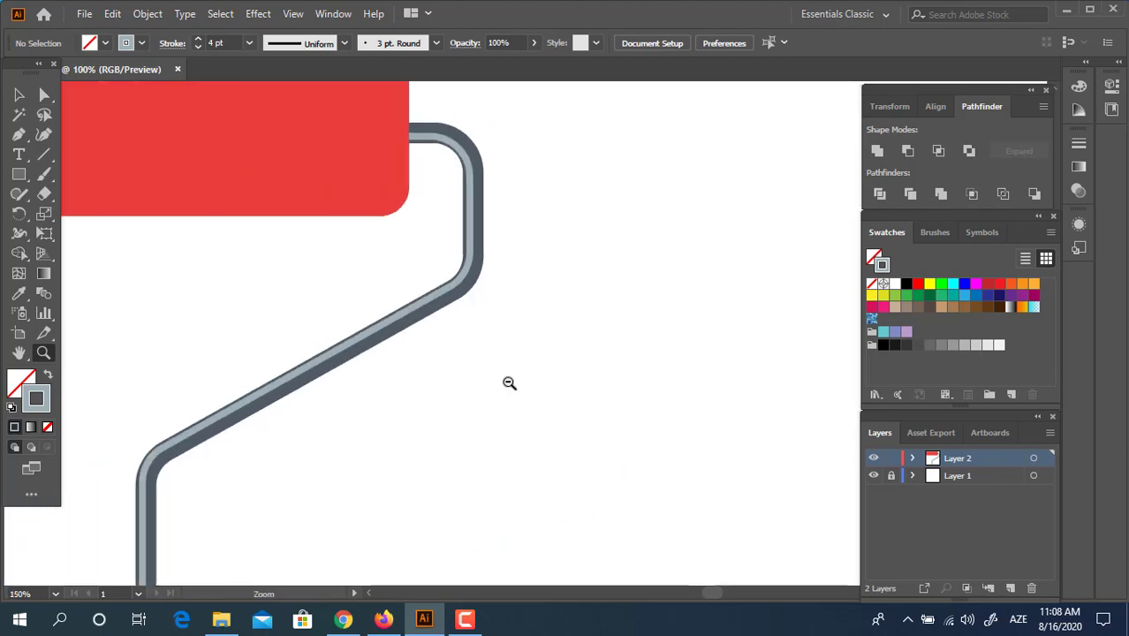
{"action": "left_click_drag", "start_coordinate": [402, 456], "coordinate": [552, 464]}
{"action": "left_click", "coordinate": [22, 94]}
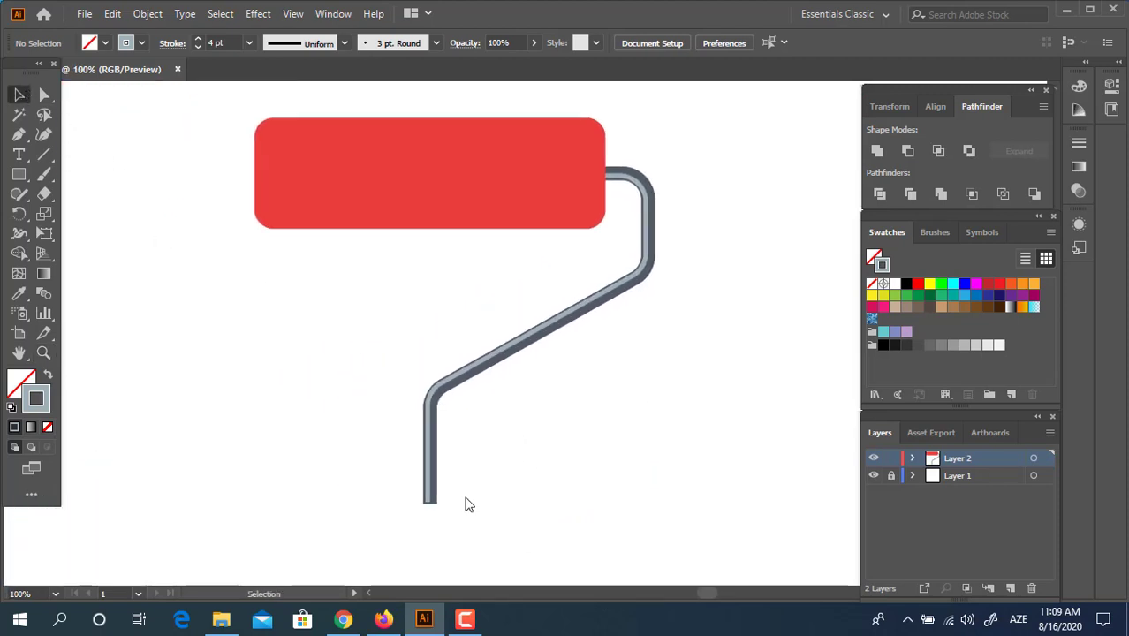
{"action": "left_click_drag", "start_coordinate": [357, 402], "coordinate": [357, 402]}
{"action": "left_click", "coordinate": [148, 14]}
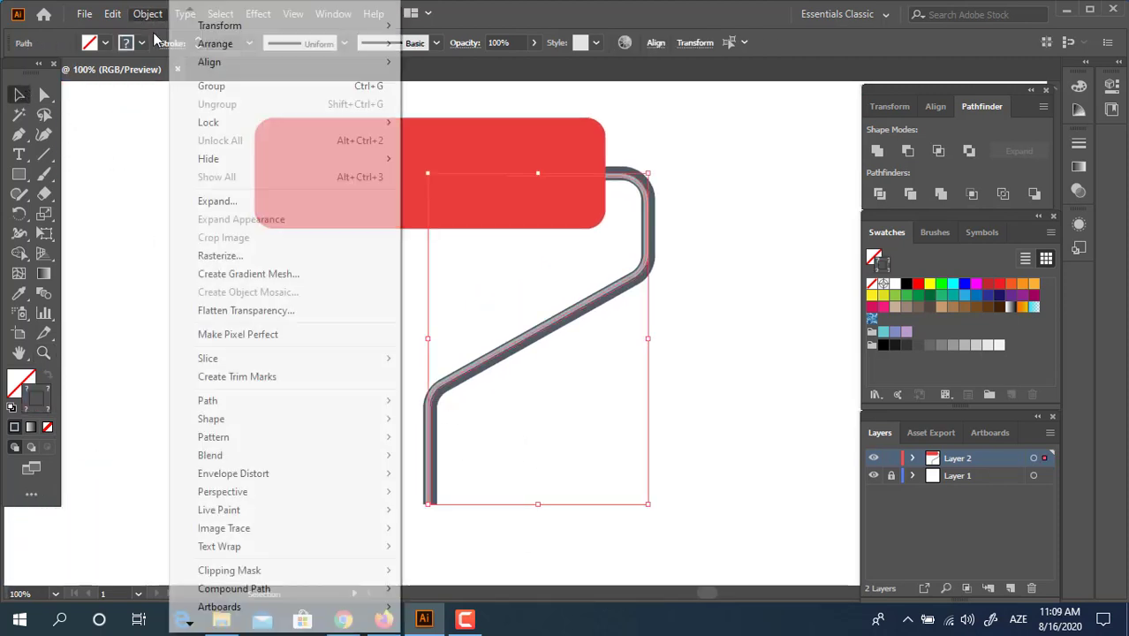
{"action": "left_click", "coordinate": [237, 196]}
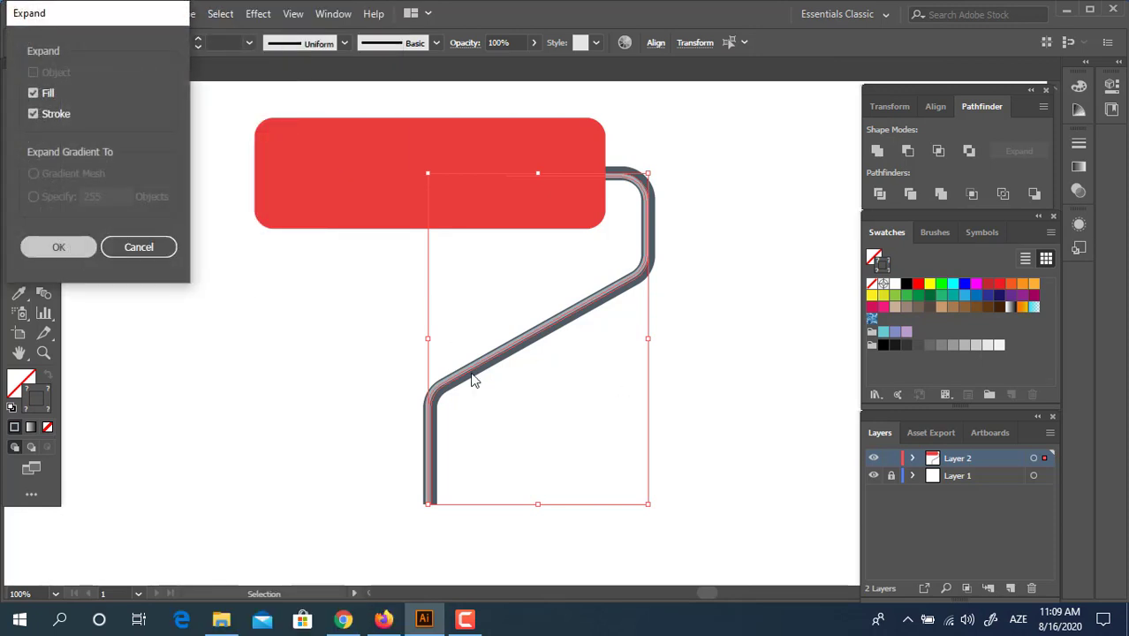
{"action": "left_click", "coordinate": [58, 247]}
{"action": "left_click", "coordinate": [717, 540]}
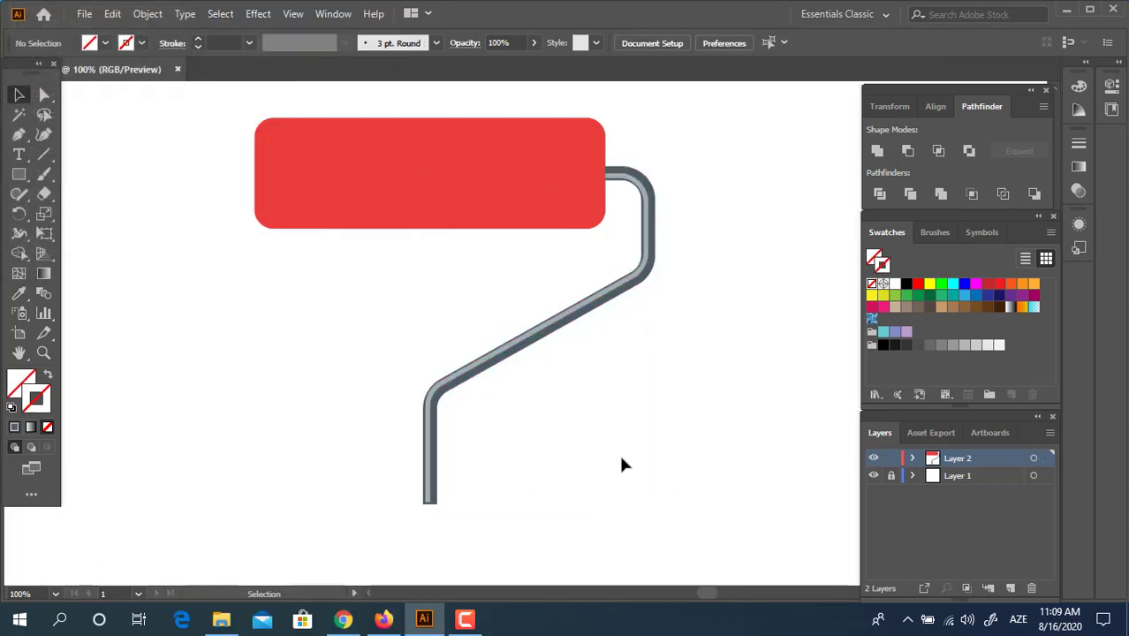
- Draw a small rectangle just below the handle's lower end and fill it with the roller head's red
{"action": "key", "text": "z"}
{"action": "left_click", "coordinate": [530, 345], "text": "alt"}
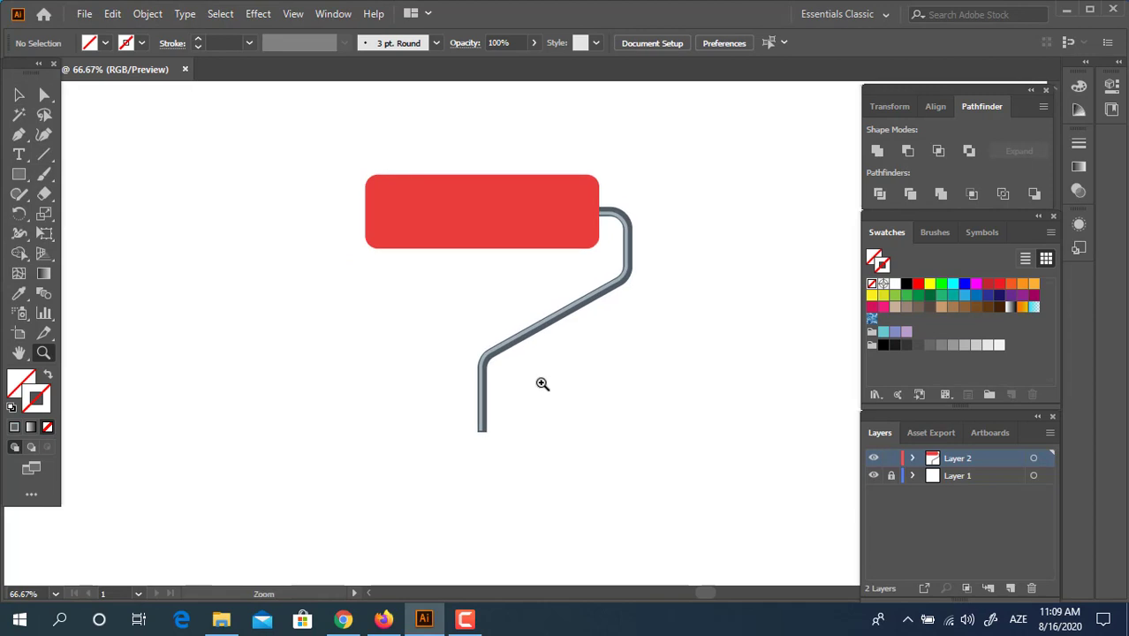
{"action": "left_click_drag", "start_coordinate": [543, 383], "coordinate": [521, 350]}
{"action": "key", "text": "m"}
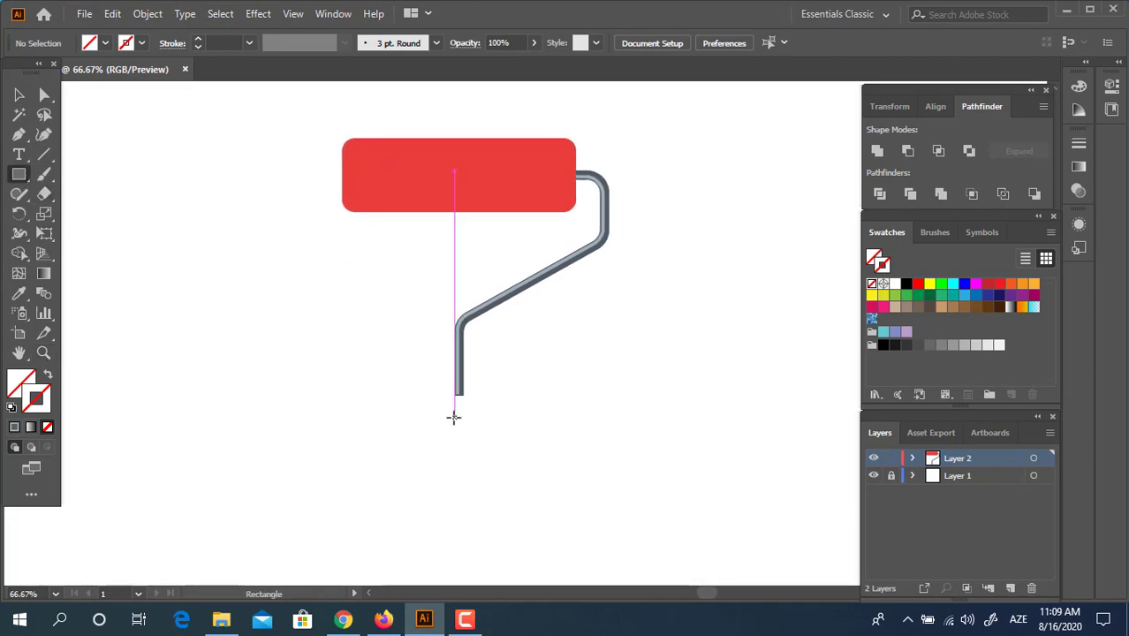
{"action": "left_click_drag", "start_coordinate": [457, 418], "coordinate": [397, 449]}
{"action": "key", "text": "i"}
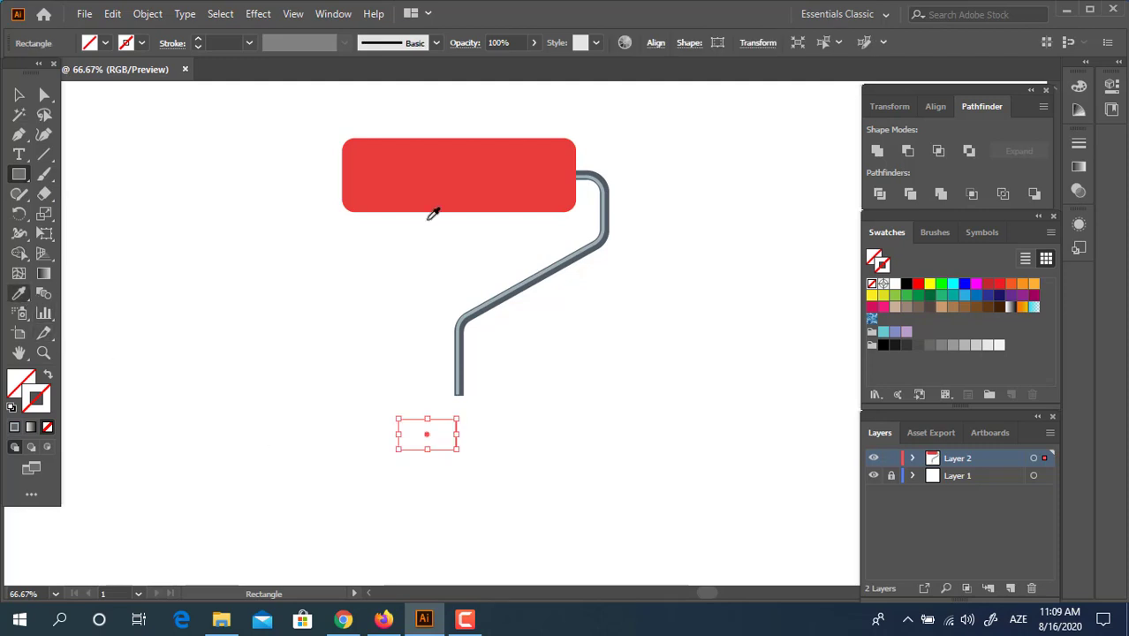
{"action": "left_click", "coordinate": [434, 212]}
- Move the small rectangle's lower-left corner point inward to slant its left side
{"action": "key", "text": "z"}
{"action": "left_click", "coordinate": [501, 511]}
{"action": "left_click_drag", "start_coordinate": [502, 480], "coordinate": [340, 443]}
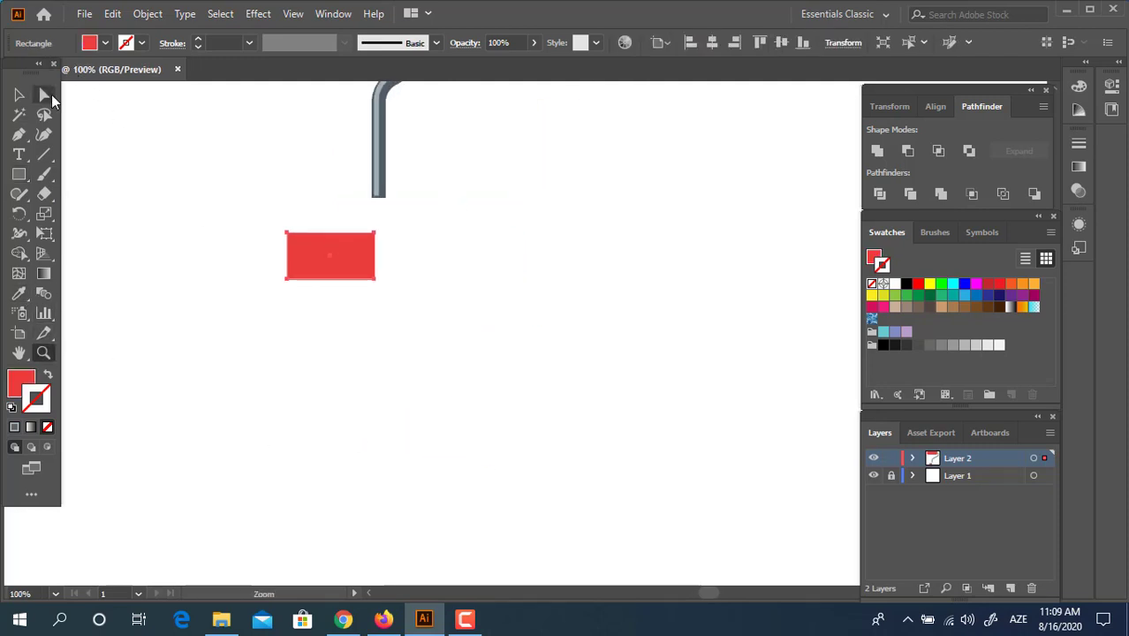
{"action": "left_click", "coordinate": [49, 95]}
{"action": "left_click_drag", "start_coordinate": [288, 281], "coordinate": [309, 283]}
- Change the slanted shape's fill to purple #7C64B5
{"action": "double_click", "coordinate": [27, 383]}
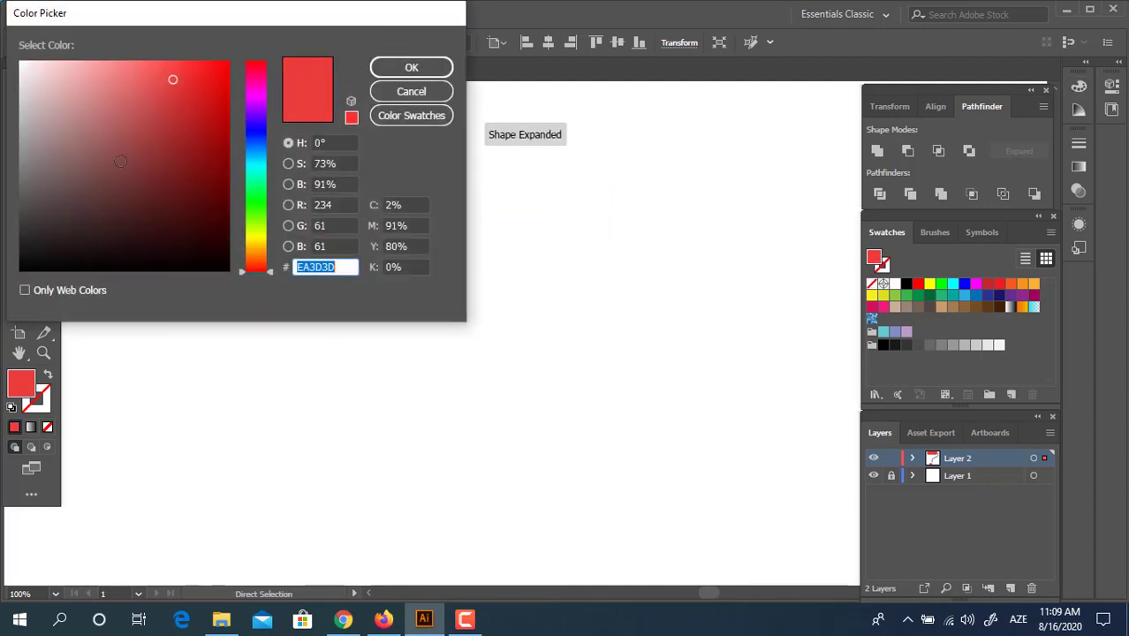
{"action": "left_click", "coordinate": [260, 149]}
{"action": "left_click_drag", "start_coordinate": [107, 143], "coordinate": [124, 124]}
{"action": "left_click_drag", "start_coordinate": [254, 154], "coordinate": [257, 122]}
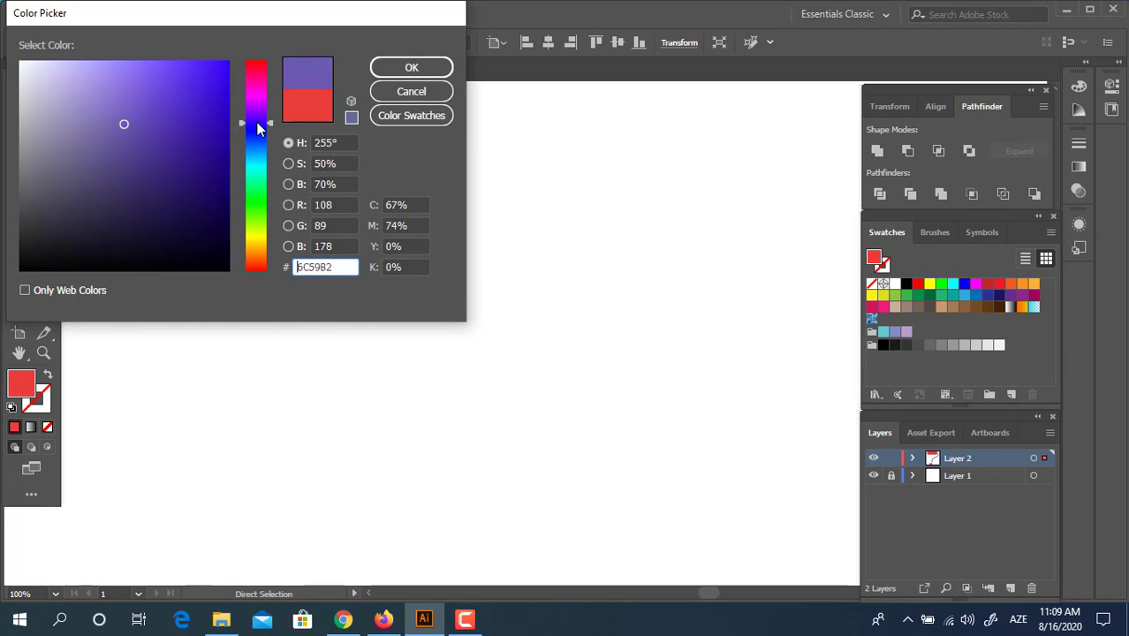
{"action": "left_click_drag", "start_coordinate": [124, 124], "coordinate": [119, 118]}
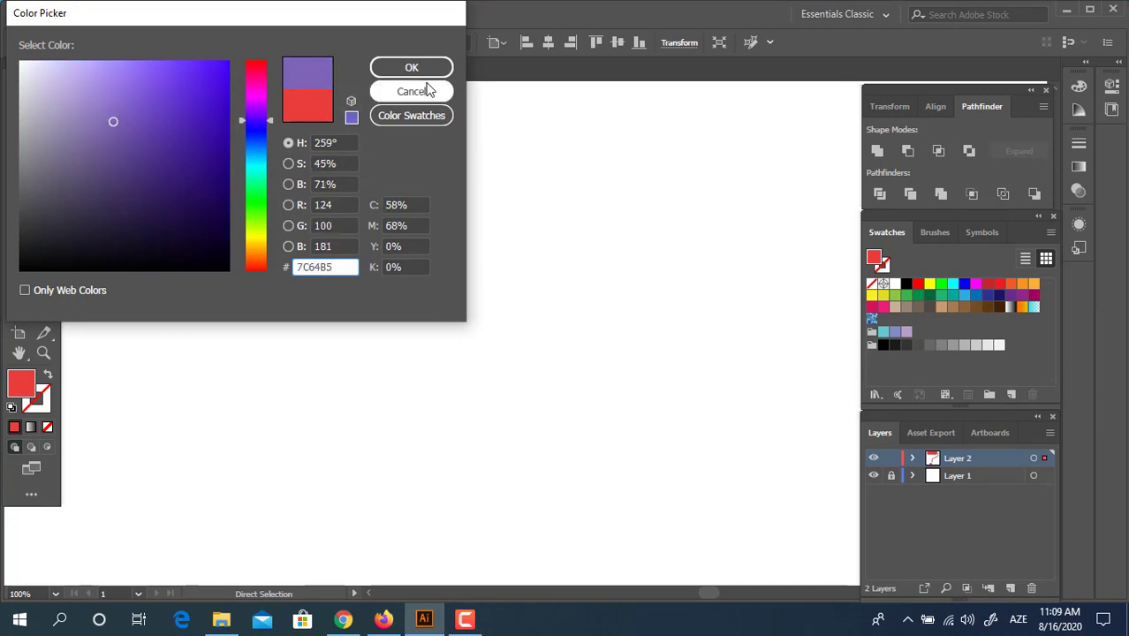
{"action": "left_click", "coordinate": [389, 67]}
{"action": "left_click", "coordinate": [19, 95]}
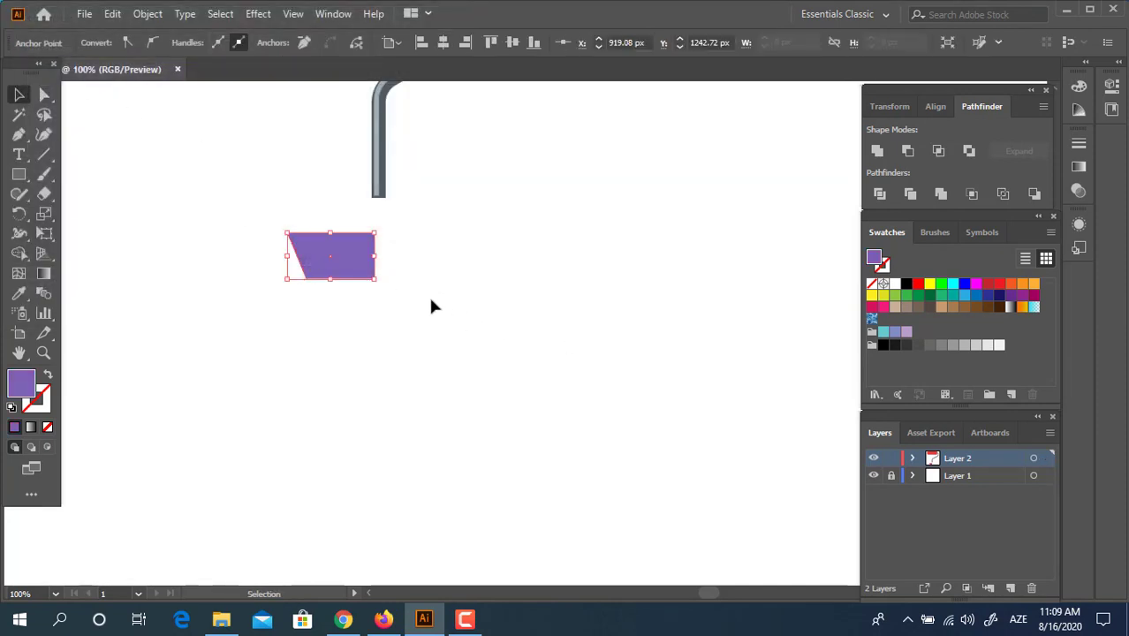
{"action": "left_click", "coordinate": [429, 295]}
- Paste a copy of the purple shape in front and move it right until it adjoins the original
{"action": "left_click", "coordinate": [335, 263]}
{"action": "left_click", "coordinate": [115, 14]}
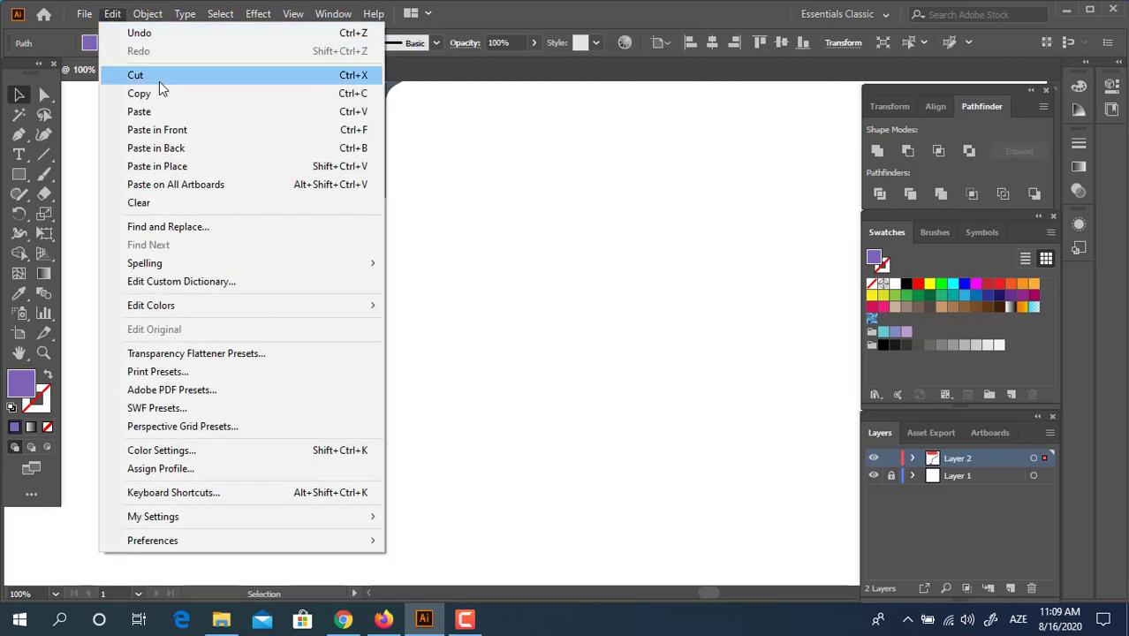
{"action": "left_click", "coordinate": [254, 96]}
{"action": "left_click", "coordinate": [113, 14]}
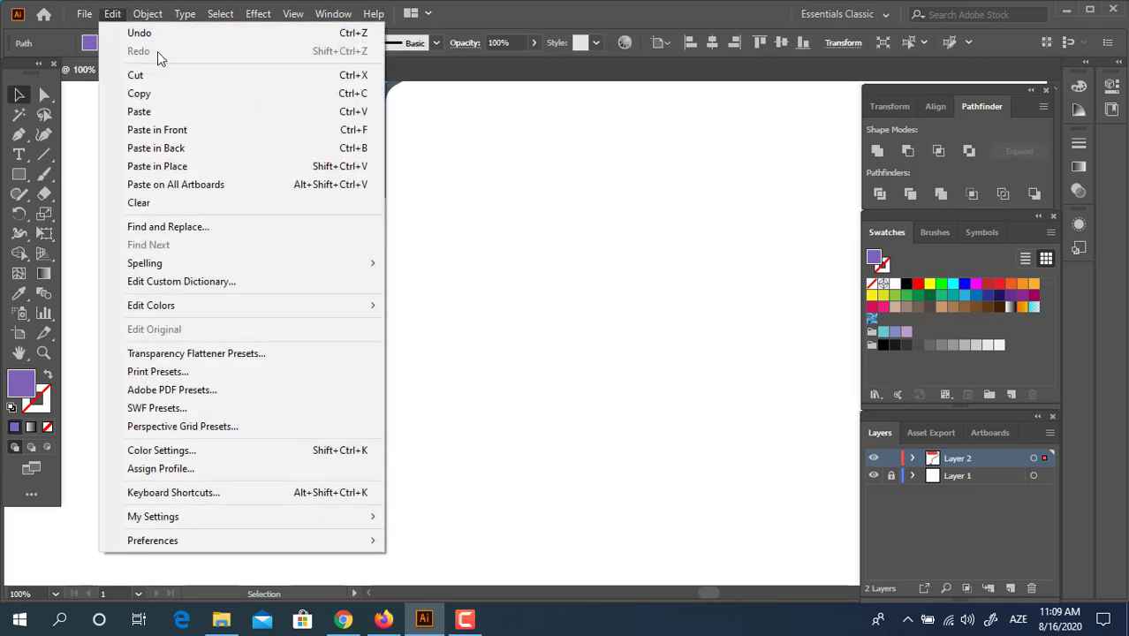
{"action": "left_click", "coordinate": [305, 130]}
{"action": "left_click_drag", "start_coordinate": [348, 252], "coordinate": [433, 255]}
- Reflect the copied shape across the vertical axis to complete a symmetrical trapezoid
{"action": "right_click", "coordinate": [434, 244]}
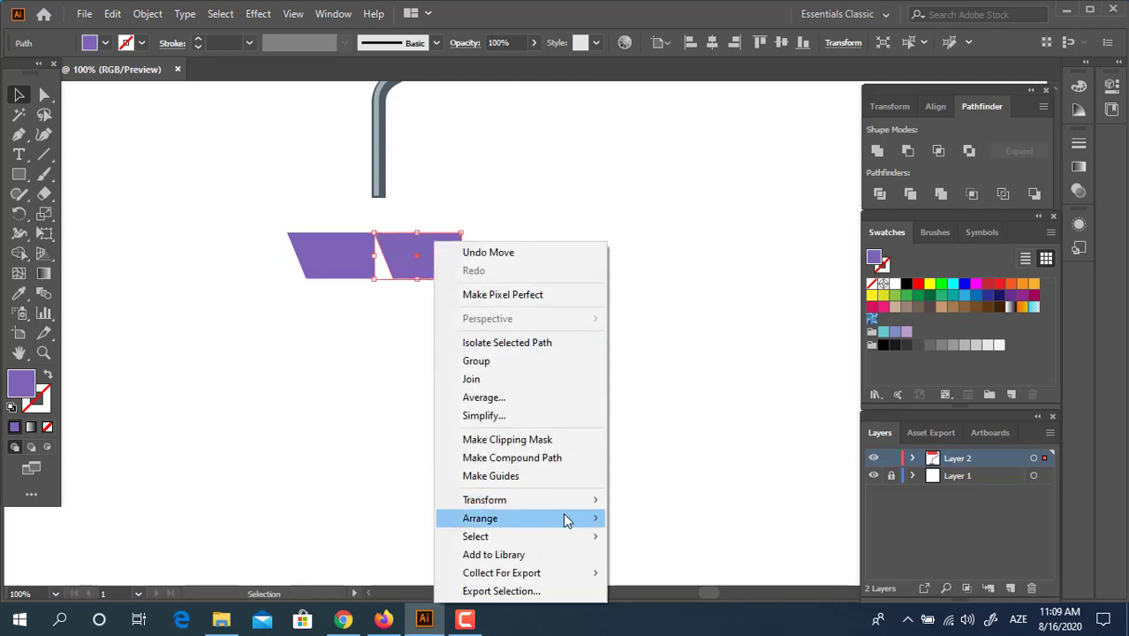
{"action": "mouse_move", "coordinate": [559, 501]}
{"action": "left_click", "coordinate": [649, 415]}
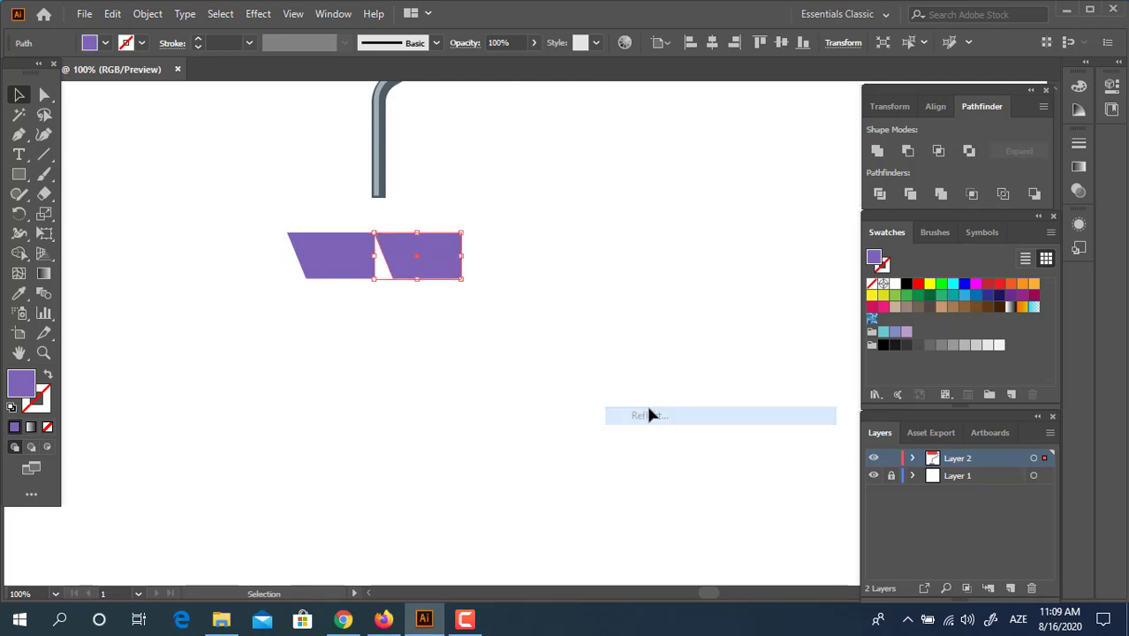
{"action": "left_click", "coordinate": [159, 267]}
{"action": "left_click", "coordinate": [415, 333]}
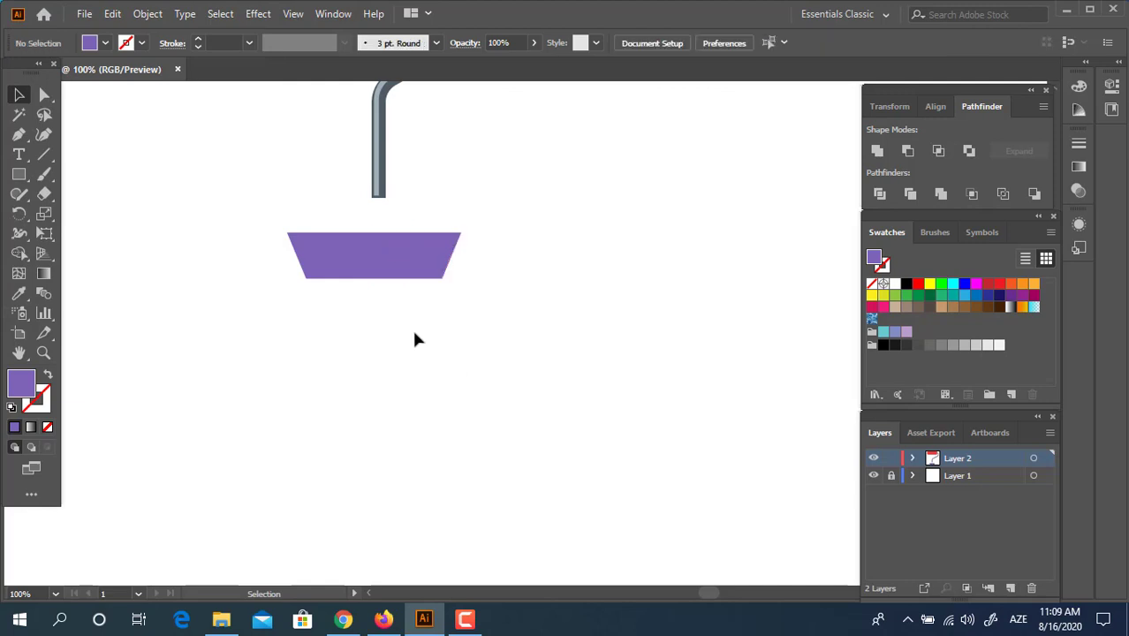
- Group the two purple halves and move the group up to cover the handle's lower end
{"action": "left_click_drag", "start_coordinate": [366, 258], "coordinate": [401, 203]}
{"action": "right_click", "coordinate": [422, 255]}
{"action": "left_click", "coordinate": [465, 355]}
{"action": "left_click", "coordinate": [548, 288]}
{"action": "key", "text": "z"}
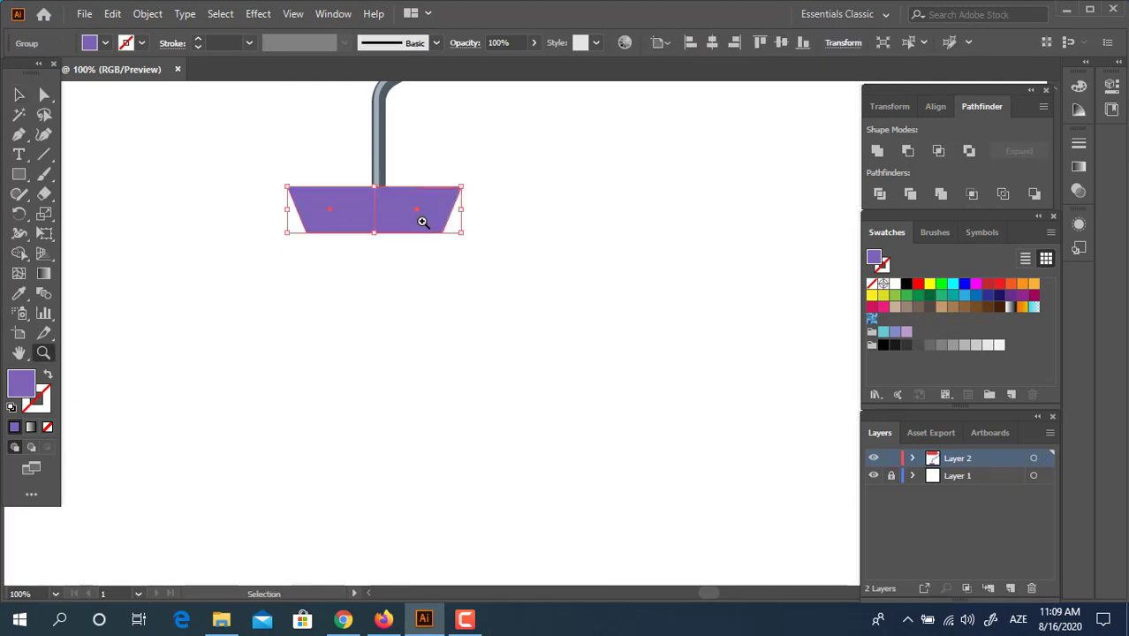
{"action": "left_click", "coordinate": [421, 234], "text": "alt"}
{"action": "left_click", "coordinate": [421, 234], "text": "alt"}
{"action": "left_click_drag", "start_coordinate": [459, 363], "coordinate": [314, 343]}
{"action": "left_click", "coordinate": [498, 411]}
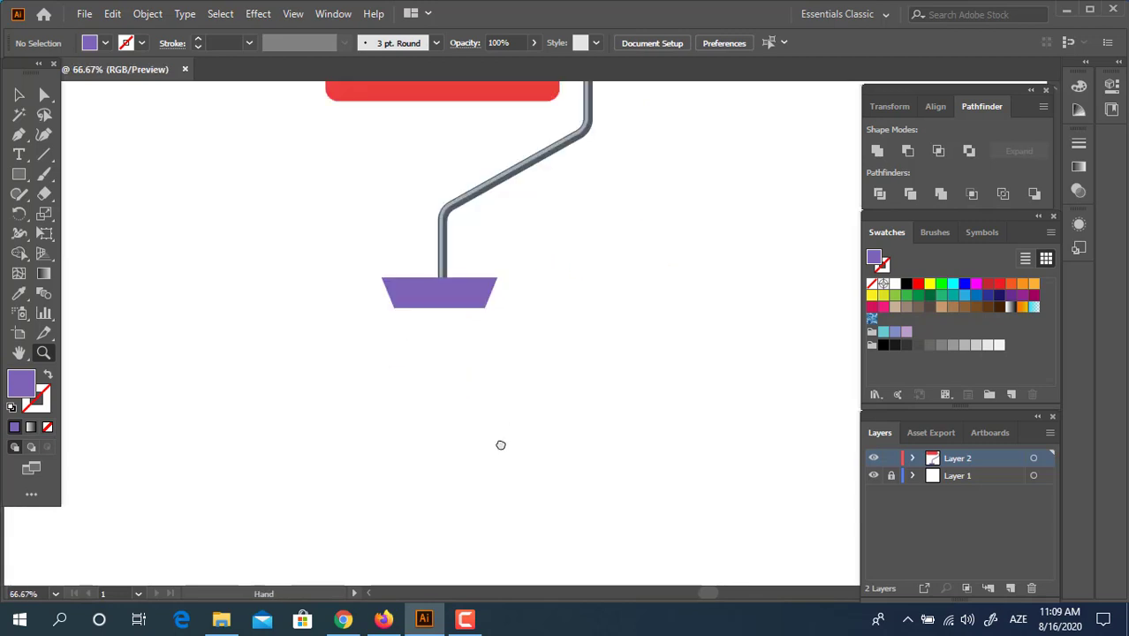
- Draw a tall purple rectangle below the trapezoid, matching the width of its lower edge, as the grip
{"action": "left_click_drag", "start_coordinate": [500, 444], "coordinate": [455, 387]}
{"action": "left_click", "coordinate": [19, 174]}
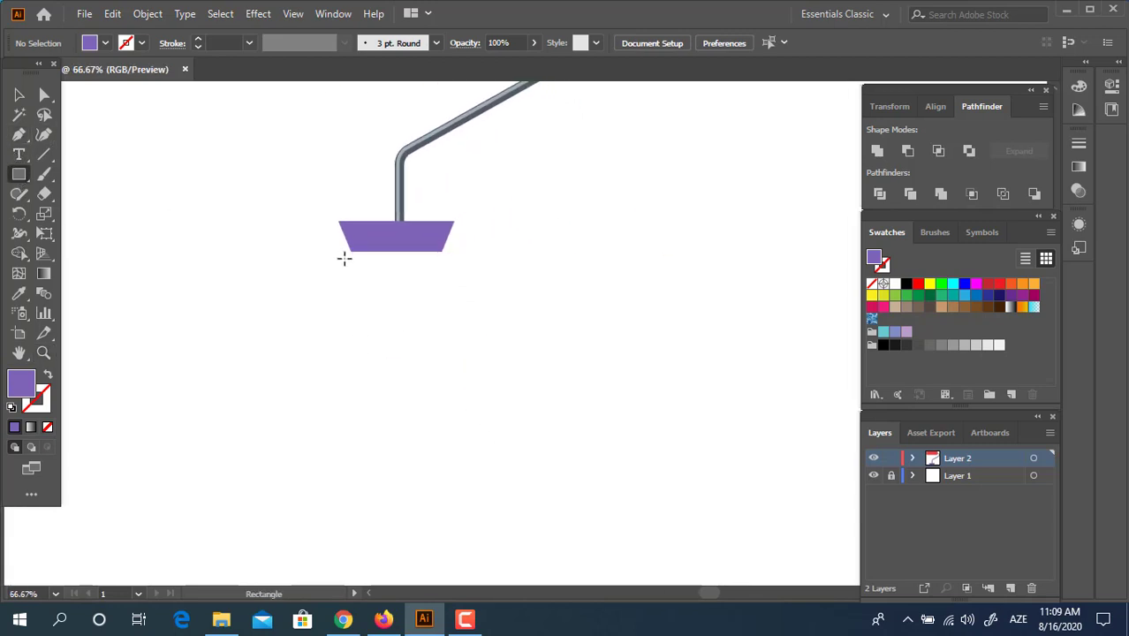
{"action": "left_click_drag", "start_coordinate": [349, 252], "coordinate": [441, 455]}
{"action": "key", "text": "z"}
{"action": "left_click", "coordinate": [414, 295], "text": "alt"}
{"action": "left_click_drag", "start_coordinate": [451, 353], "coordinate": [407, 409]}
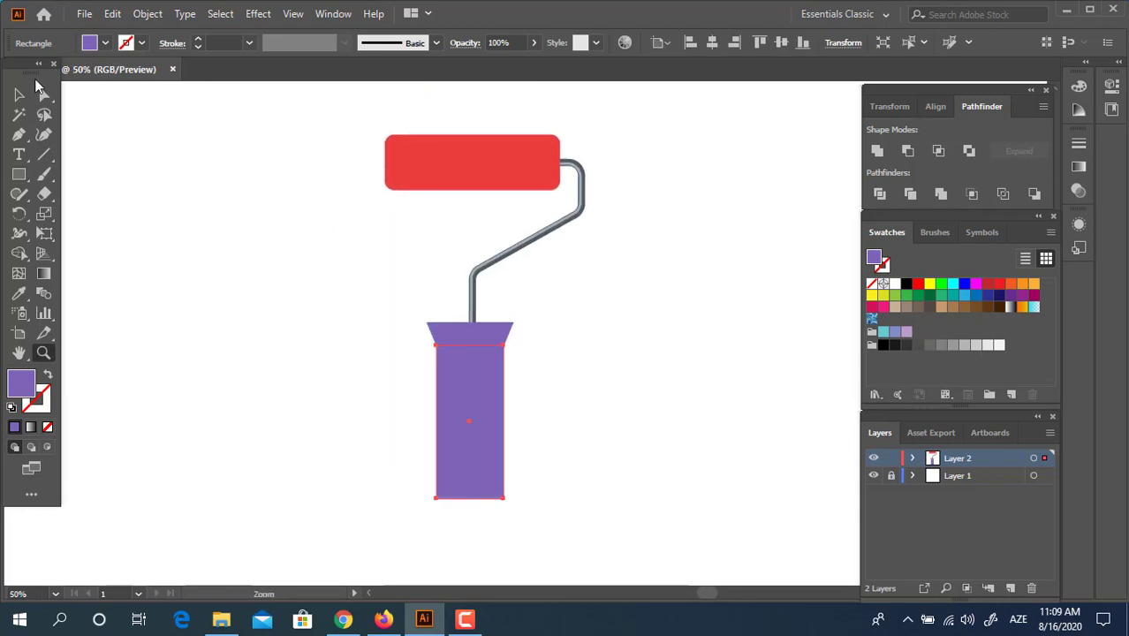
- Make the purple grip rectangle narrower and shorter, and move it up so its top overlaps the trapezoid
{"action": "left_click", "coordinate": [20, 94]}
{"action": "left_click_drag", "start_coordinate": [507, 499], "coordinate": [491, 431]}
{"action": "mouse_move", "coordinate": [486, 407]}
{"action": "left_mouse_down"}
{"action": "mouse_move", "coordinate": [488, 425]}
{"action": "mouse_move", "coordinate": [482, 403]}
{"action": "left_mouse_up"}
{"action": "left_click", "coordinate": [553, 432]}
{"action": "left_click", "coordinate": [546, 436]}
- Center the purple grip rectangle horizontally on the artboard
{"action": "key", "text": "z"}
{"action": "left_click", "coordinate": [579, 416]}
{"action": "left_click_drag", "start_coordinate": [570, 455], "coordinate": [448, 463]}
{"action": "left_click", "coordinate": [365, 337]}
{"action": "left_click_drag", "start_coordinate": [378, 349], "coordinate": [401, 445]}
{"action": "left_click", "coordinate": [454, 299], "text": "alt"}
{"action": "left_click", "coordinate": [454, 297], "text": "alt"}
{"action": "left_click_drag", "start_coordinate": [514, 347], "coordinate": [407, 336]}
{"action": "left_click", "coordinate": [18, 95]}
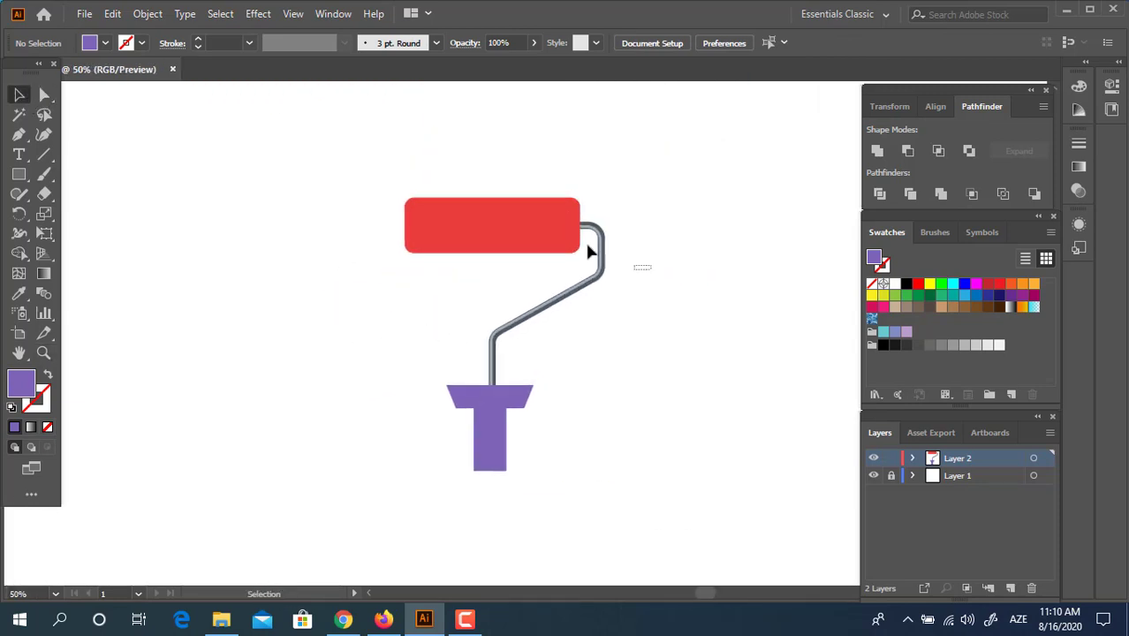
{"action": "left_click_drag", "start_coordinate": [478, 183], "coordinate": [695, 407]}
{"action": "left_click", "coordinate": [695, 406]}
{"action": "left_click", "coordinate": [517, 244]}
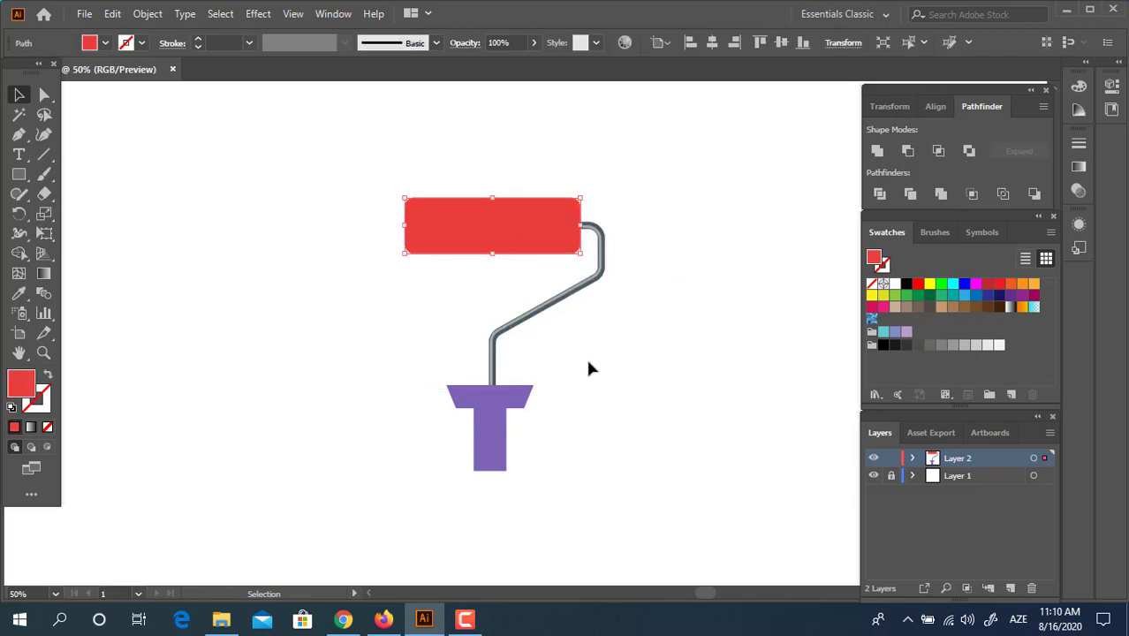
{"action": "left_click", "coordinate": [503, 426]}
{"action": "left_click", "coordinate": [711, 43]}
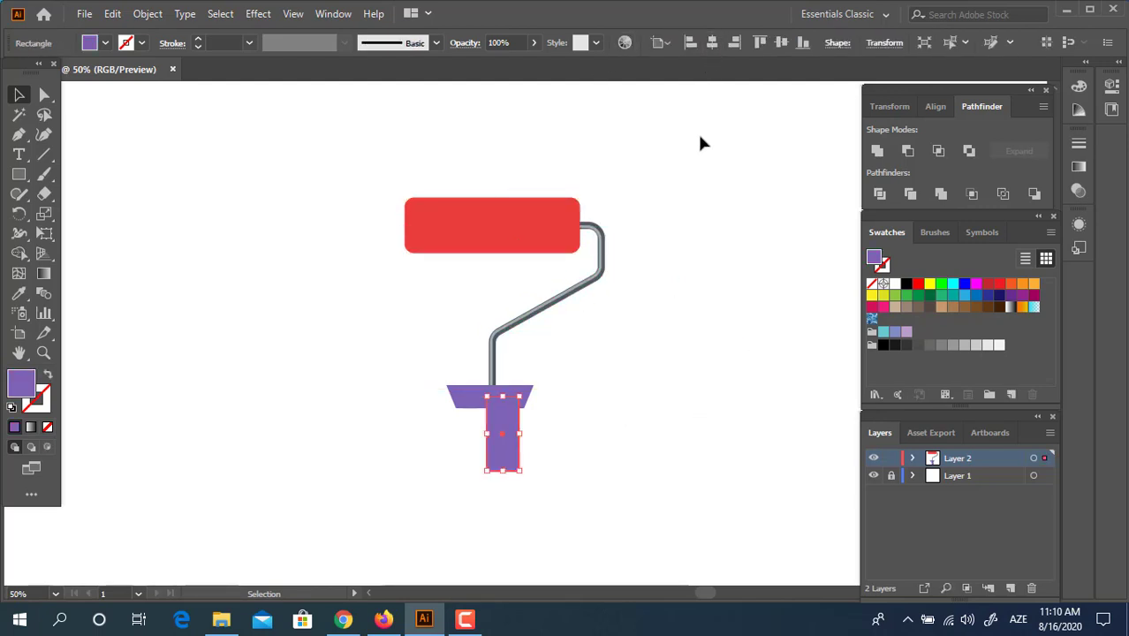
- Center the red roller head horizontally on the artboard
{"action": "left_click", "coordinate": [535, 257]}
{"action": "left_click", "coordinate": [530, 243]}
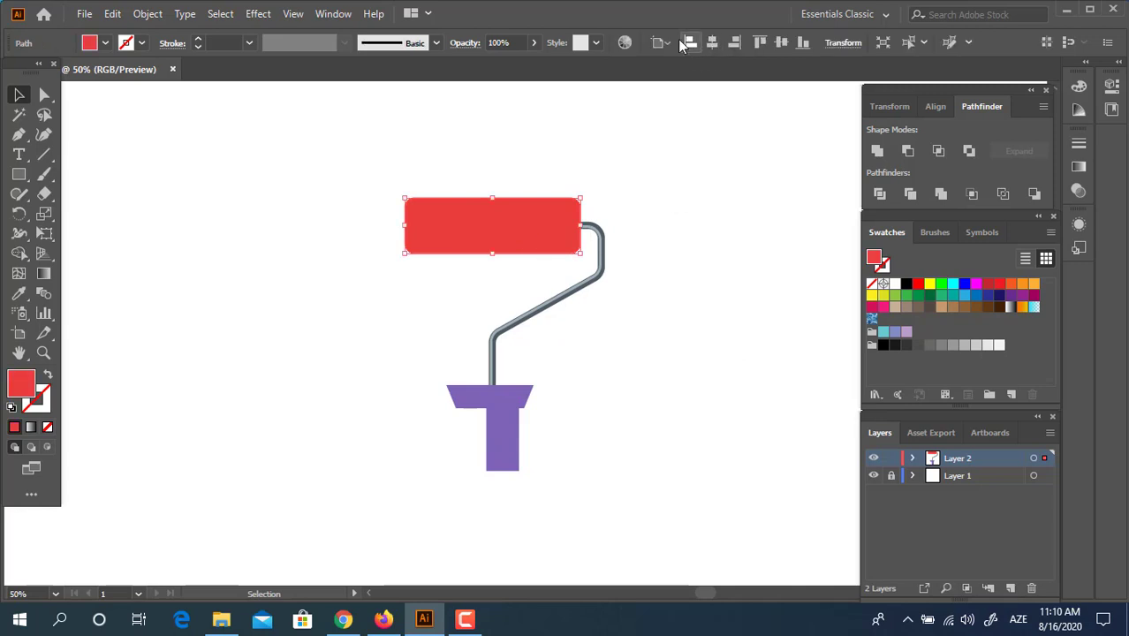
{"action": "left_click", "coordinate": [711, 42]}
{"action": "left_click", "coordinate": [727, 332]}
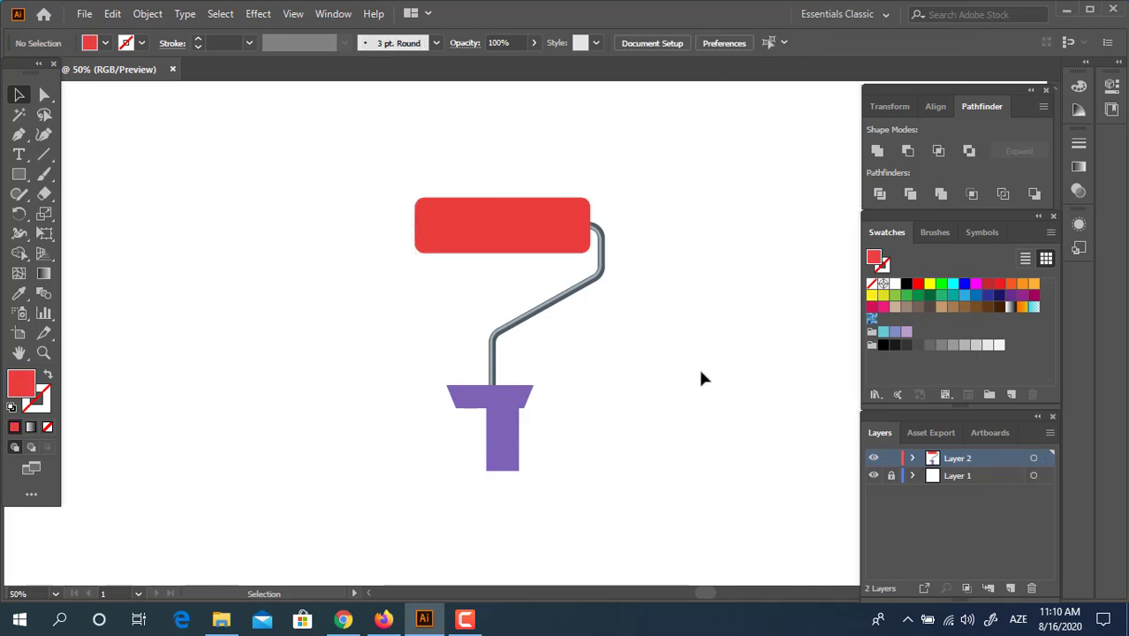
- Move the grey handle group right until its lower end lines up with the grip rectangle's middle
{"action": "left_click_drag", "start_coordinate": [620, 349], "coordinate": [466, 306]}
{"action": "key", "text": "Right"}
{"action": "key", "text": "Right"}
{"action": "key", "text": "Right"}
{"action": "key", "text": "Right"}
{"action": "key", "text": "Right"}
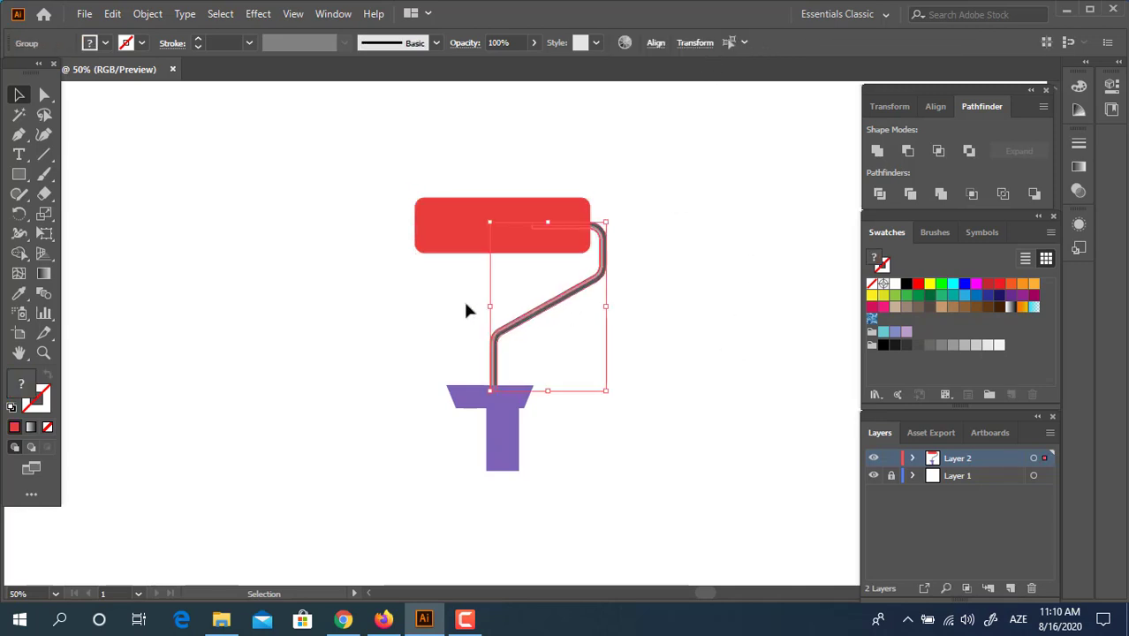
{"action": "key", "text": "Right"}
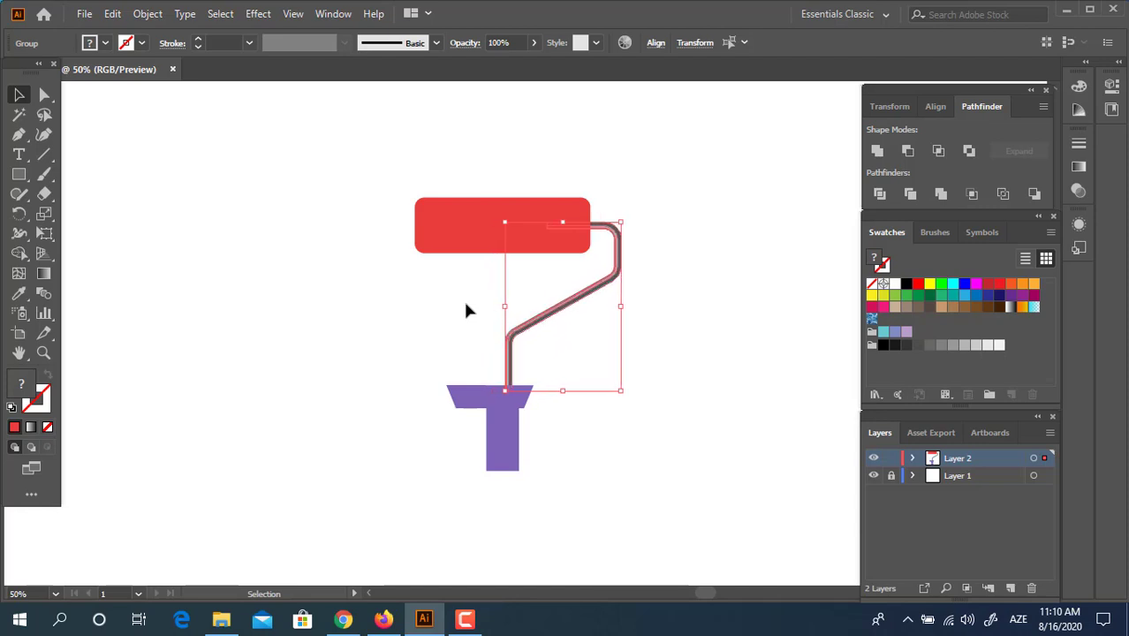
{"action": "key", "text": "Left"}
{"action": "key", "text": "Up"}
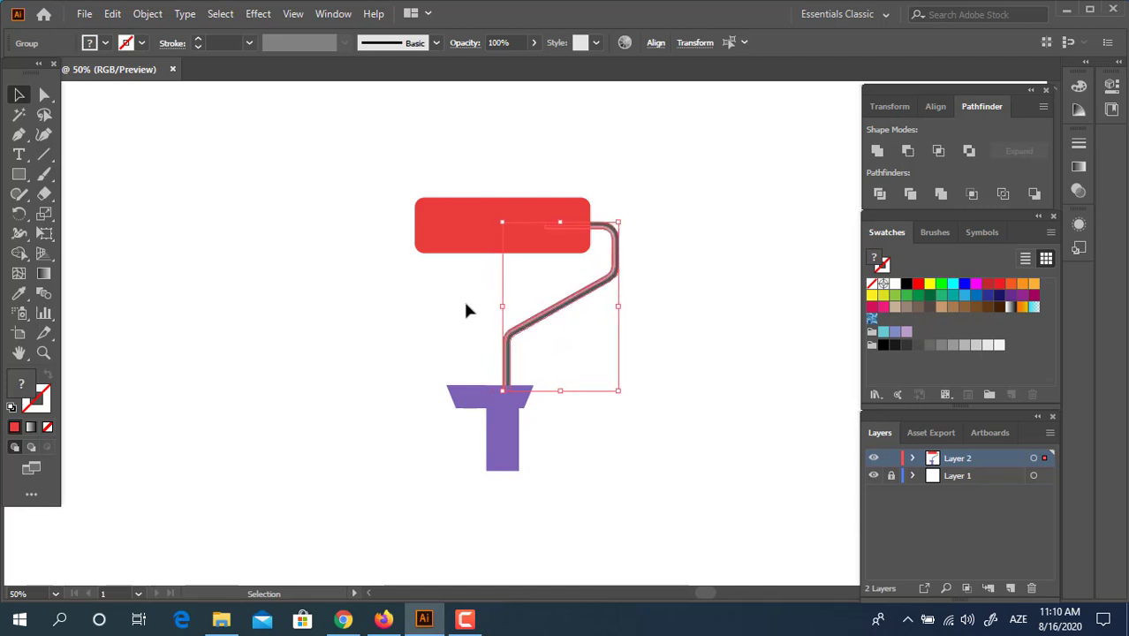
{"action": "key", "text": "Left"}
{"action": "left_click", "coordinate": [524, 443]}
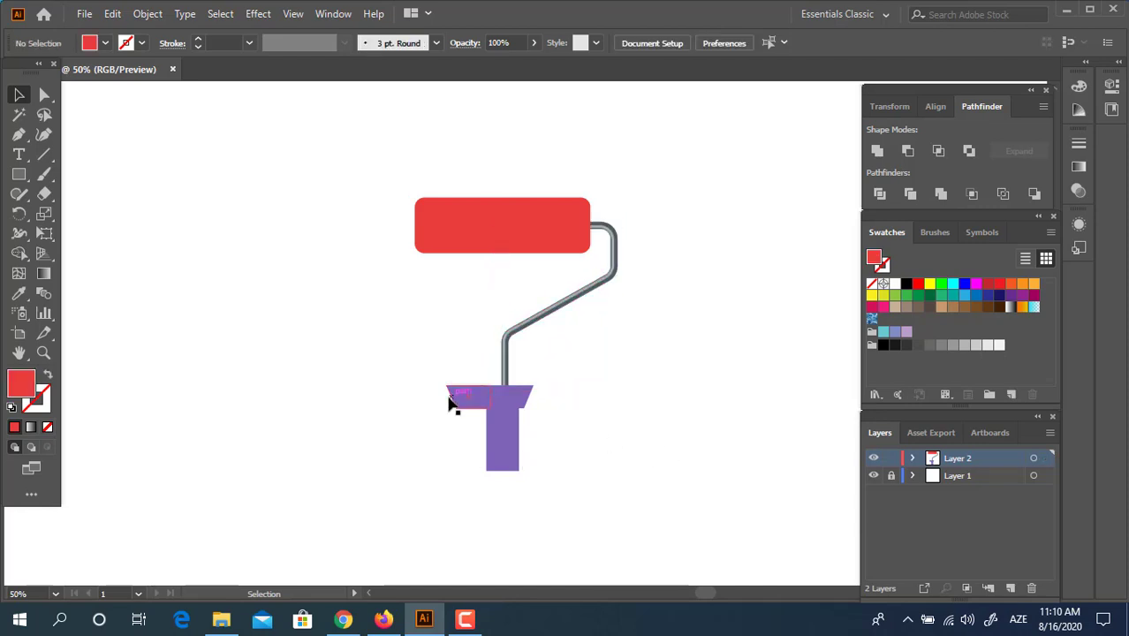
- Unite the two trapezoid halves into one shape and center it horizontally over the grip rectangle
{"action": "left_click", "coordinate": [451, 397]}
{"action": "left_click", "coordinate": [878, 151]}
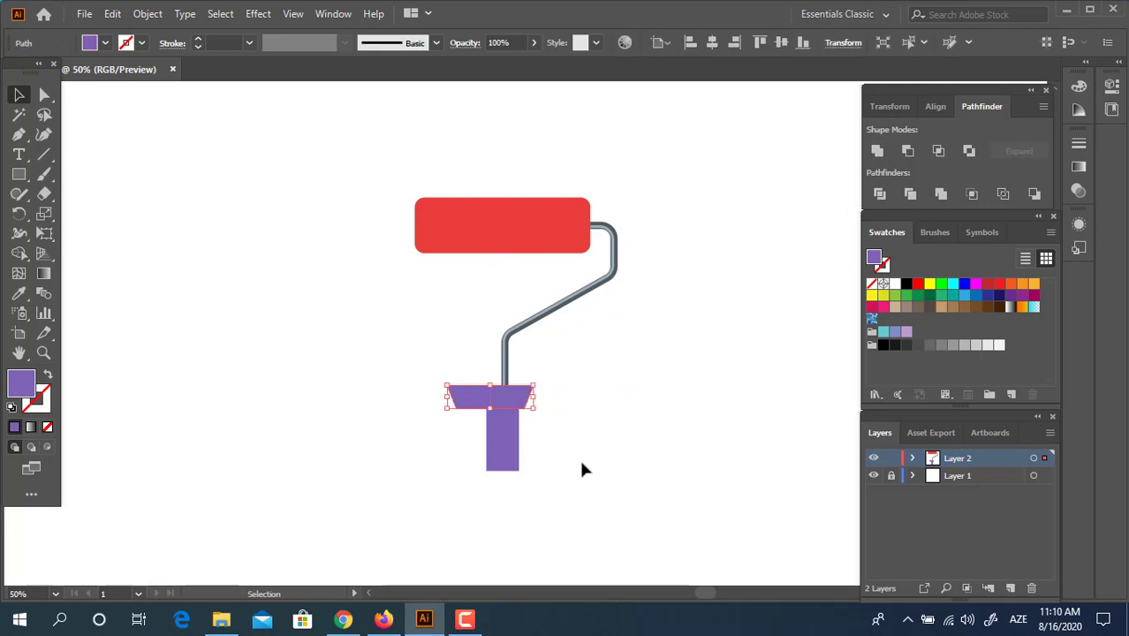
{"action": "left_click_drag", "start_coordinate": [582, 470], "coordinate": [473, 407]}
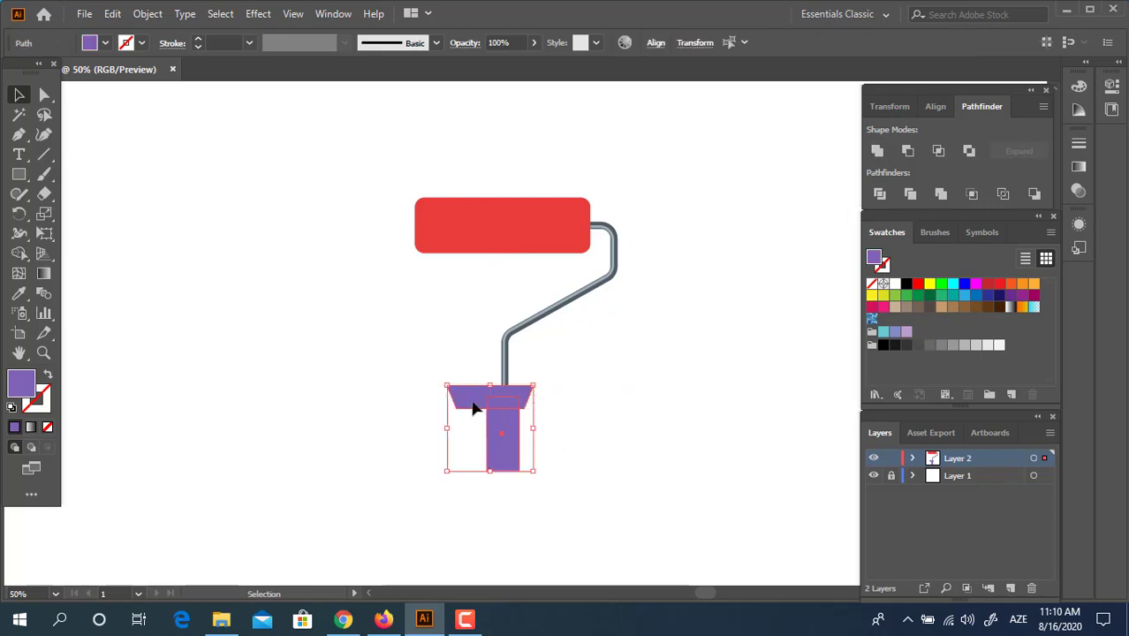
{"action": "left_click", "coordinate": [654, 43]}
{"action": "left_click", "coordinate": [518, 89]}
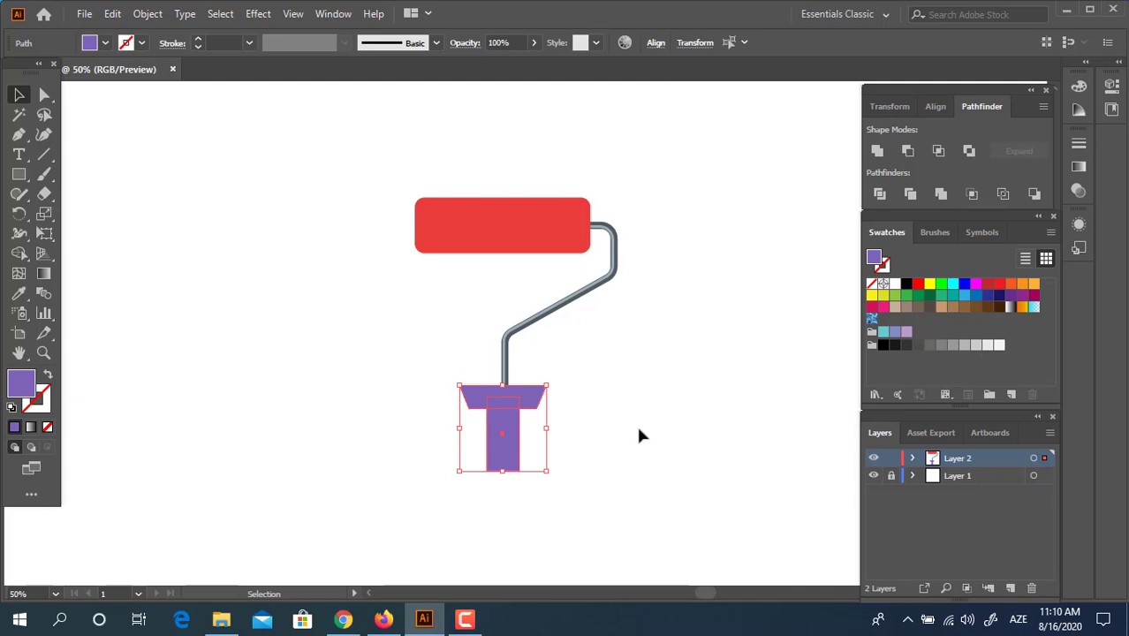
{"action": "left_click", "coordinate": [655, 506]}
- Try to nudge the handle's lighter highlight to the left
{"action": "key", "text": "z"}
{"action": "left_click", "coordinate": [601, 440]}
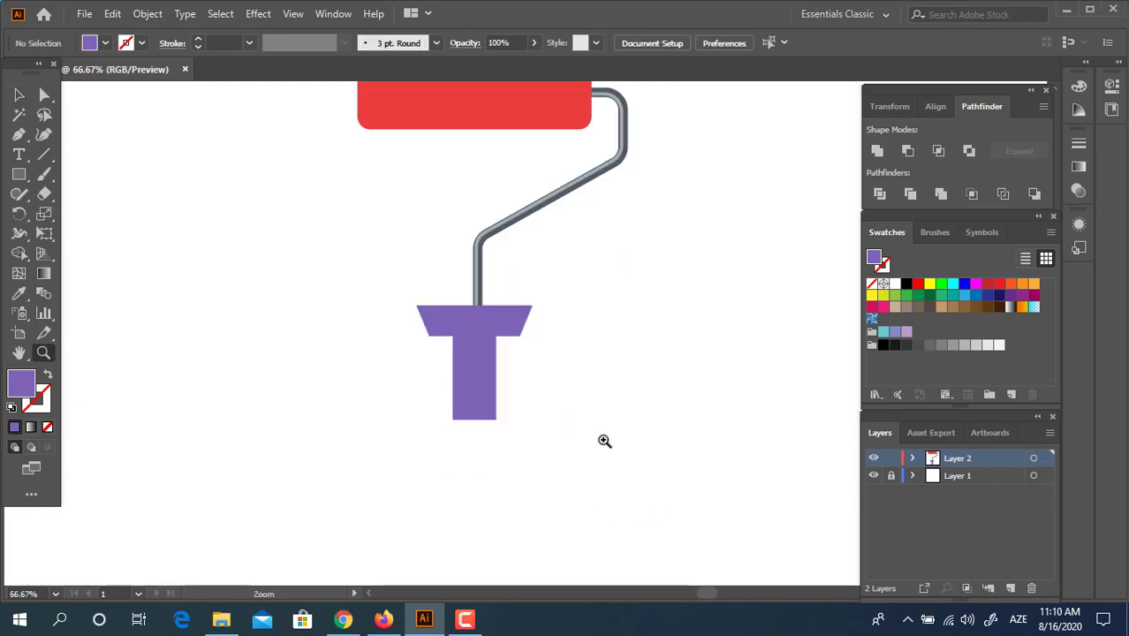
{"action": "left_click_drag", "start_coordinate": [605, 441], "coordinate": [525, 512]}
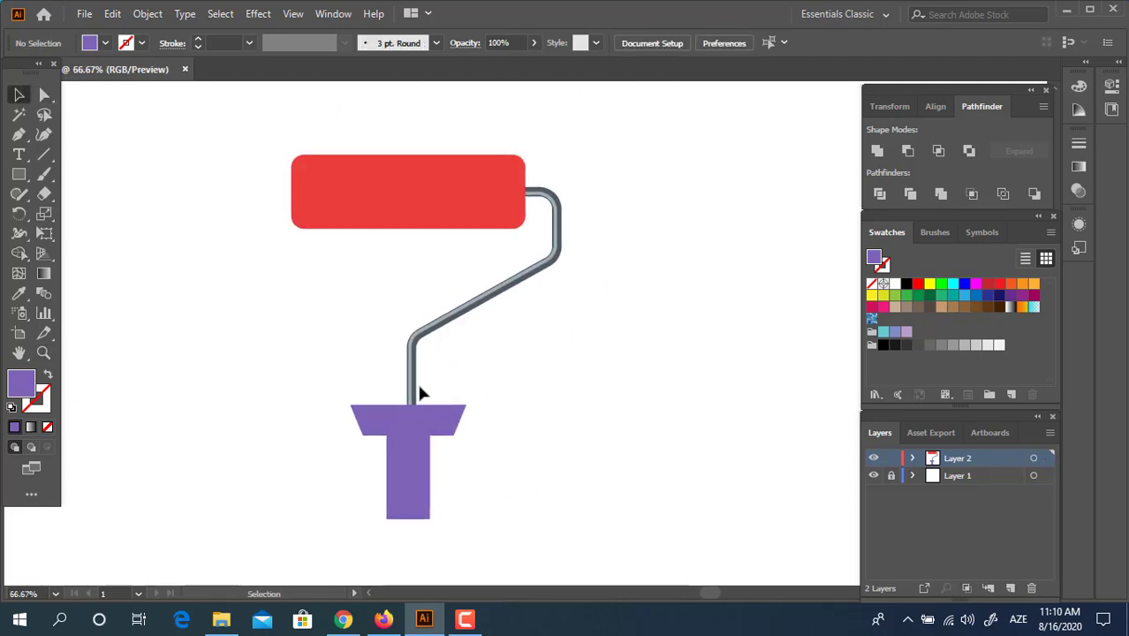
{"action": "left_click", "coordinate": [412, 380]}
{"action": "left_click", "coordinate": [408, 455]}
{"action": "left_click", "coordinate": [411, 355]}
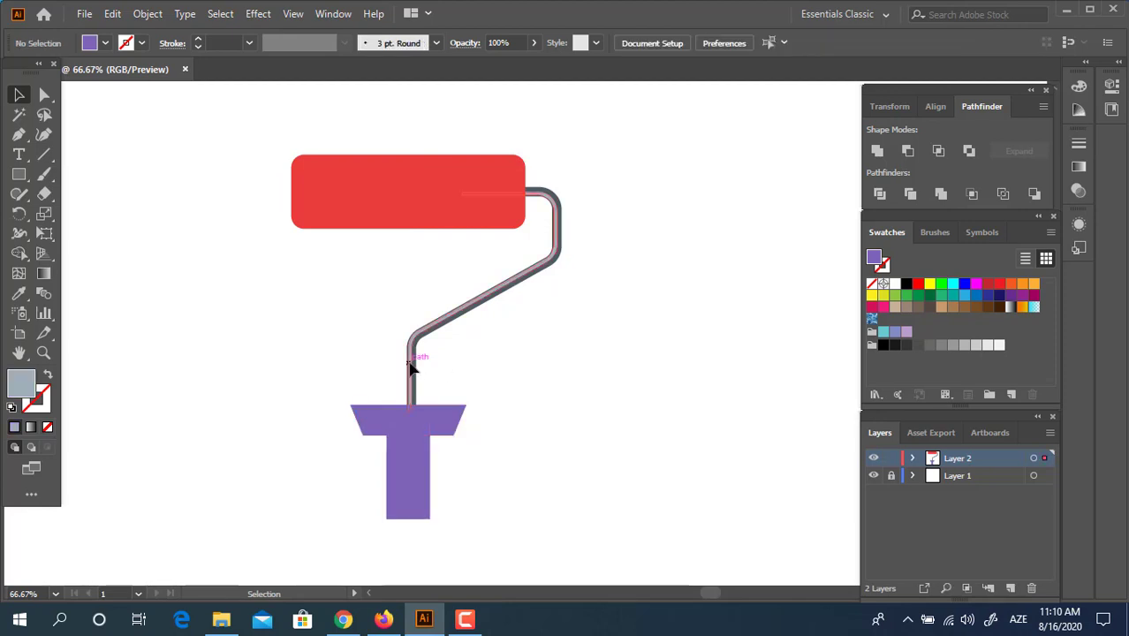
{"action": "key", "text": "Left"}
{"action": "key", "text": "Left"}
{"action": "key", "text": "Left"}
{"action": "key", "text": "Left"}
{"action": "key", "text": "Left"}
{"action": "key", "text": "Left"}
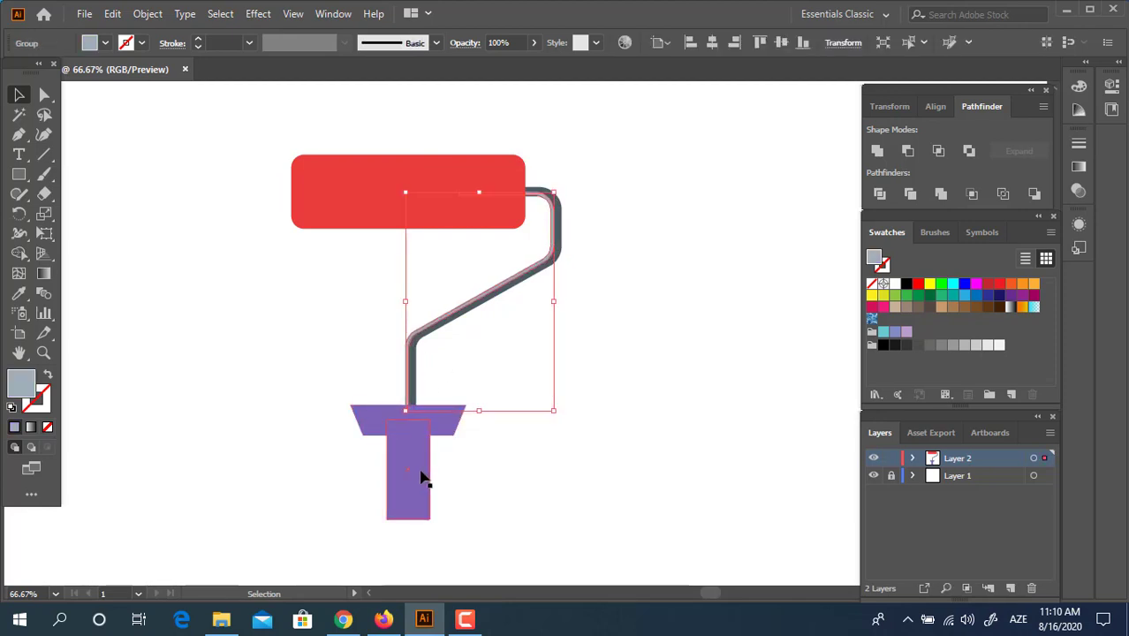
- Realign the trapezoid and the grip rectangle to a common horizontal center
{"action": "key", "text": "a"}
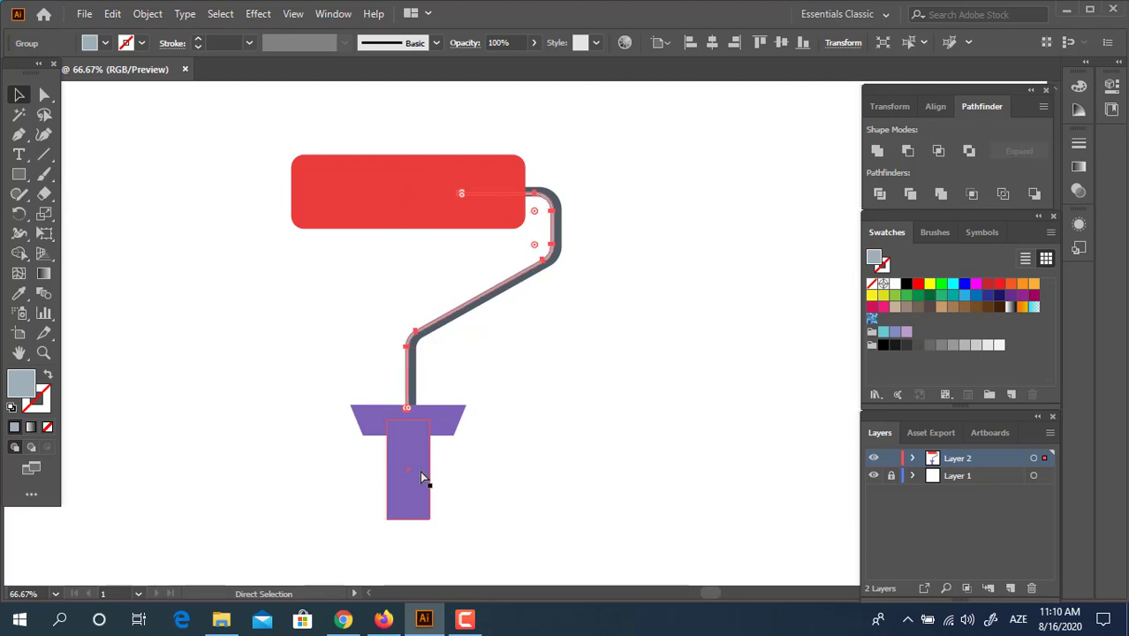
{"action": "left_click", "coordinate": [419, 471]}
{"action": "key", "text": "v"}
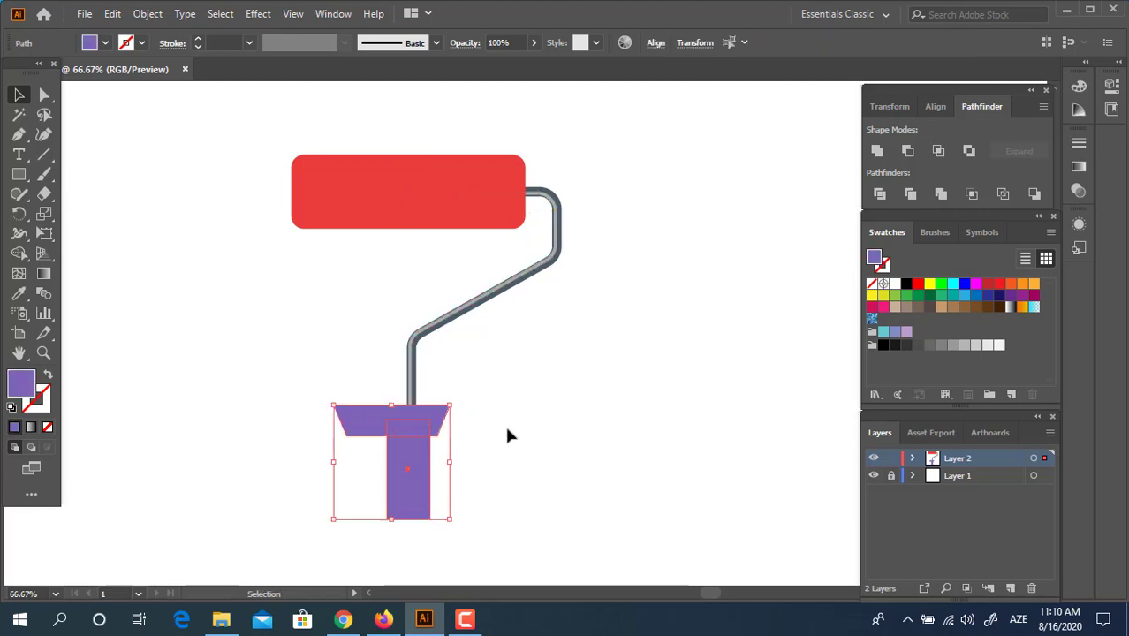
{"action": "left_click", "coordinate": [654, 50]}
{"action": "left_click", "coordinate": [535, 93]}
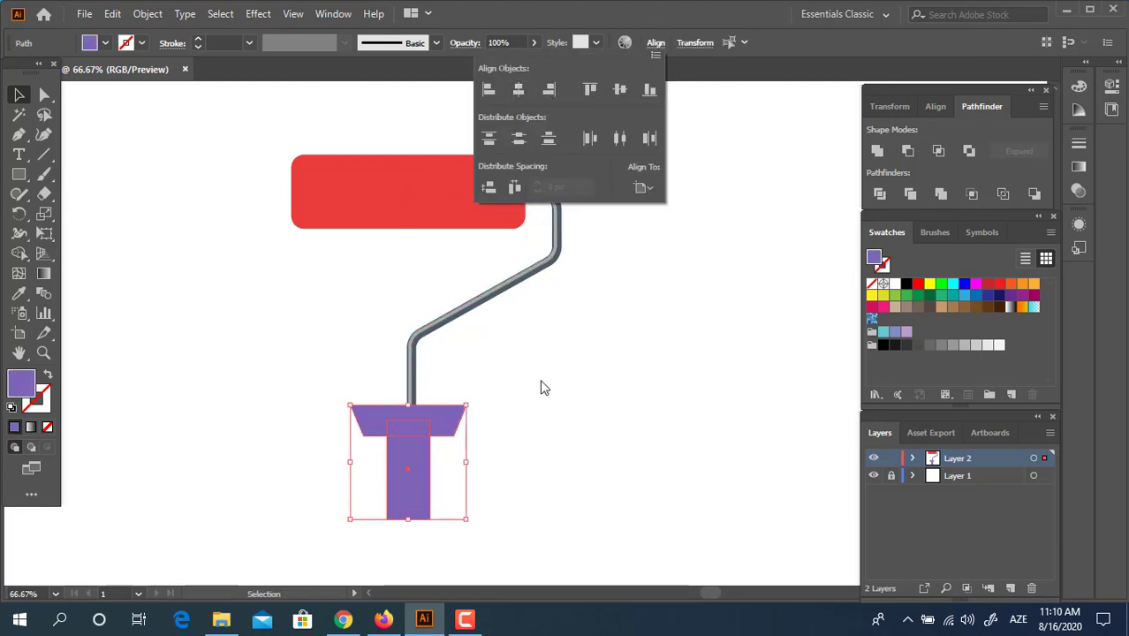
- Shift the grey handle slightly left so its lower end sits at the middle of the trapezoid
{"action": "left_click_drag", "start_coordinate": [491, 365], "coordinate": [424, 375]}
{"action": "left_click", "coordinate": [406, 190], "text": "shift"}
{"action": "right_click", "coordinate": [536, 236]}
{"action": "left_click", "coordinate": [609, 362]}
{"action": "left_click", "coordinate": [621, 439]}
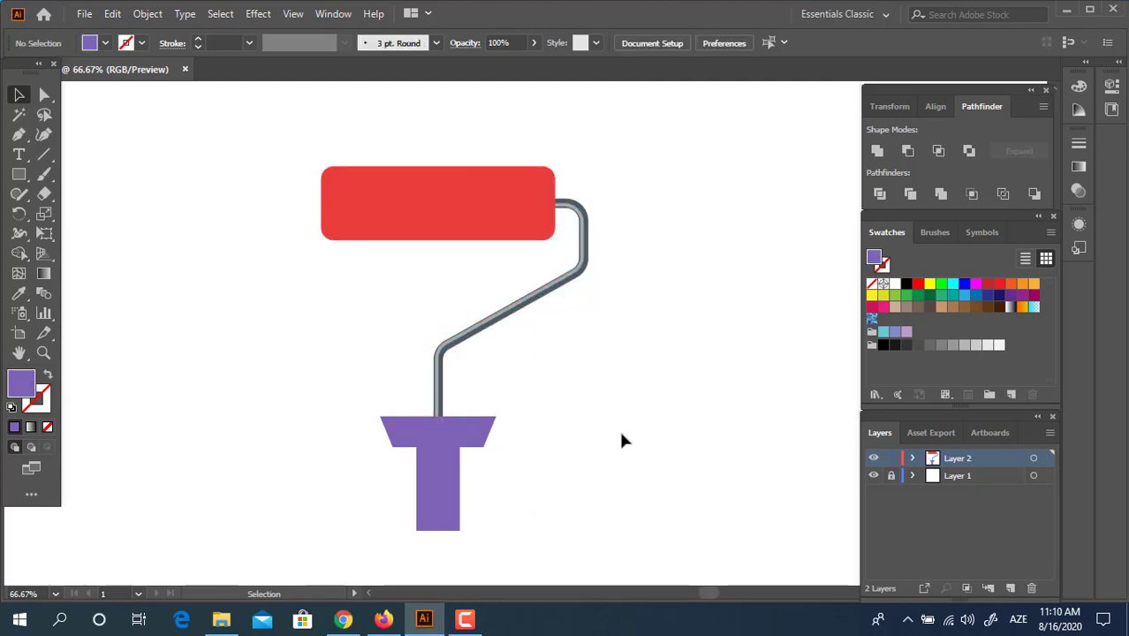
- Try to unite the trapezoid and the grip rectangle into a single shape
{"action": "left_click", "coordinate": [450, 493]}
{"action": "left_click", "coordinate": [479, 449], "text": "shift"}
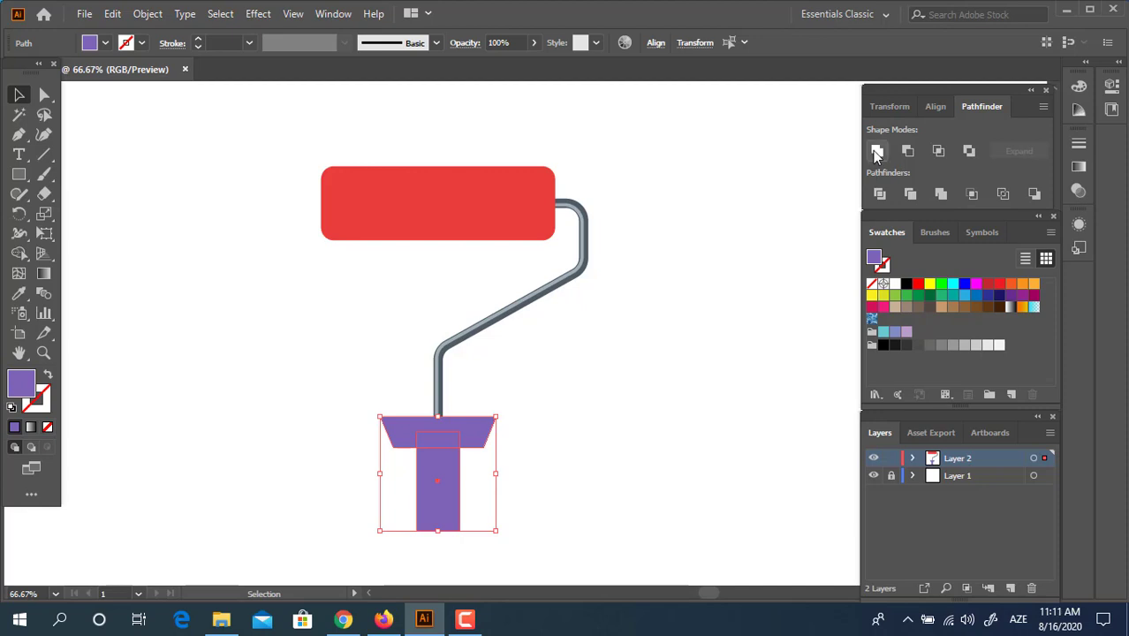
{"action": "key", "text": "ctrl+shift+a"}
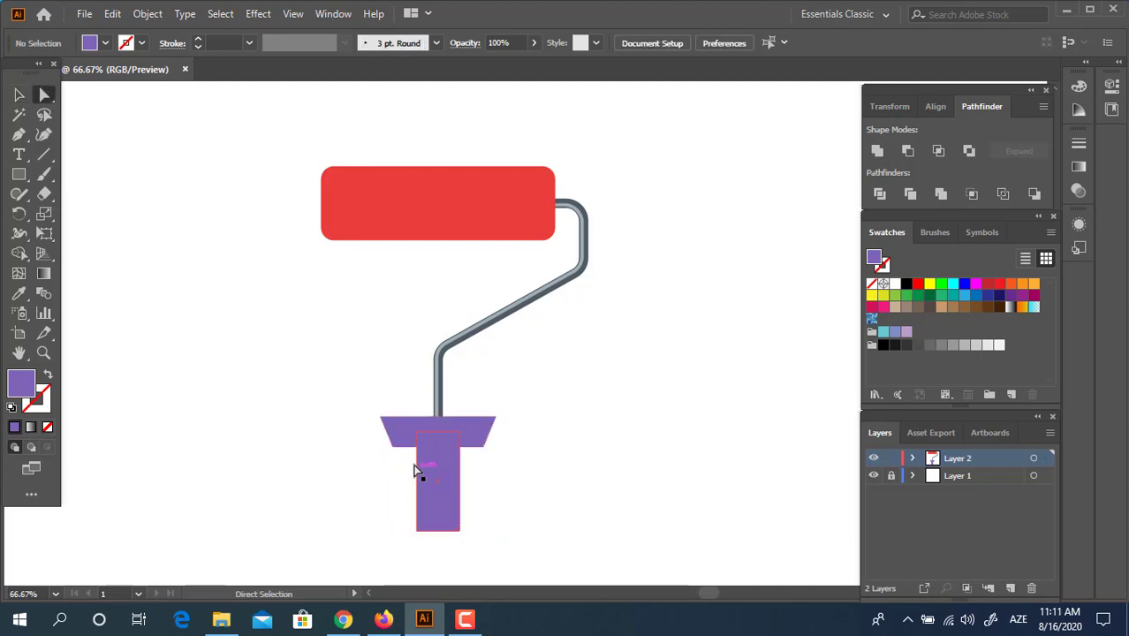
{"action": "left_click", "coordinate": [416, 434]}
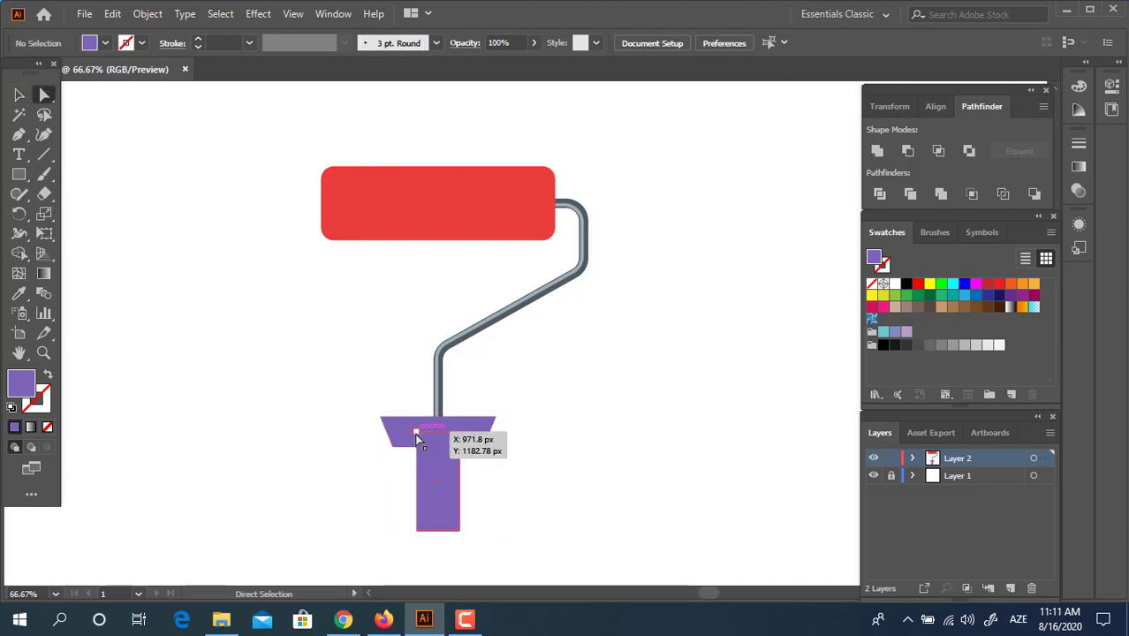
- Narrow the trapezoid equally from both sides and unite it with the grip rectangle
{"action": "left_click", "coordinate": [18, 95]}
{"action": "left_click", "coordinate": [479, 449]}
{"action": "left_click_drag", "start_coordinate": [497, 432], "coordinate": [489, 432]}
{"action": "left_click", "coordinate": [522, 502]}
- Round all corners of the purple grip shape, giving its lower end a full semicircle
{"action": "left_click_drag", "start_coordinate": [523, 506], "coordinate": [500, 450]}
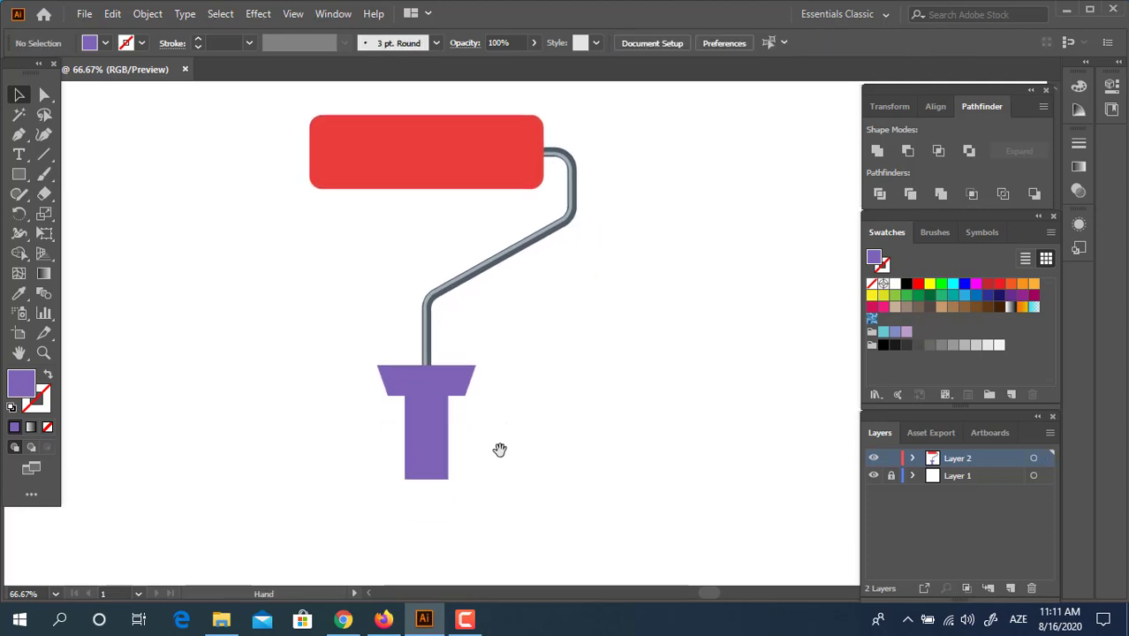
{"action": "left_click", "coordinate": [48, 101]}
{"action": "key", "text": "ctrl+plus"}
{"action": "key", "text": "ctrl+plus"}
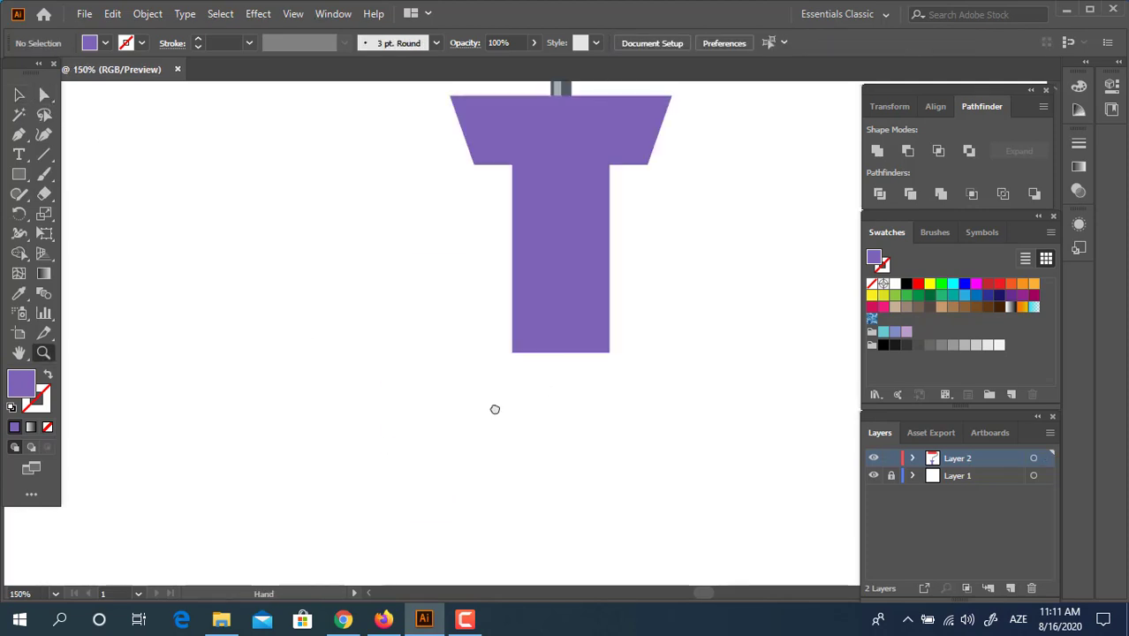
{"action": "scroll", "coordinate": [494, 408], "scroll_direction": "up", "scroll_amount": 5}
{"action": "scroll", "coordinate": [493, 408], "scroll_direction": "right", "scroll_amount": 4}
{"action": "left_click", "coordinate": [271, 330]}
{"action": "left_click_drag", "start_coordinate": [264, 324], "coordinate": [278, 336]}
{"action": "key", "text": "z"}
{"action": "left_click", "coordinate": [507, 417], "text": "alt"}
{"action": "left_click", "coordinate": [506, 417], "text": "alt"}
{"action": "scroll", "coordinate": [534, 460], "scroll_direction": "up", "scroll_amount": 4}
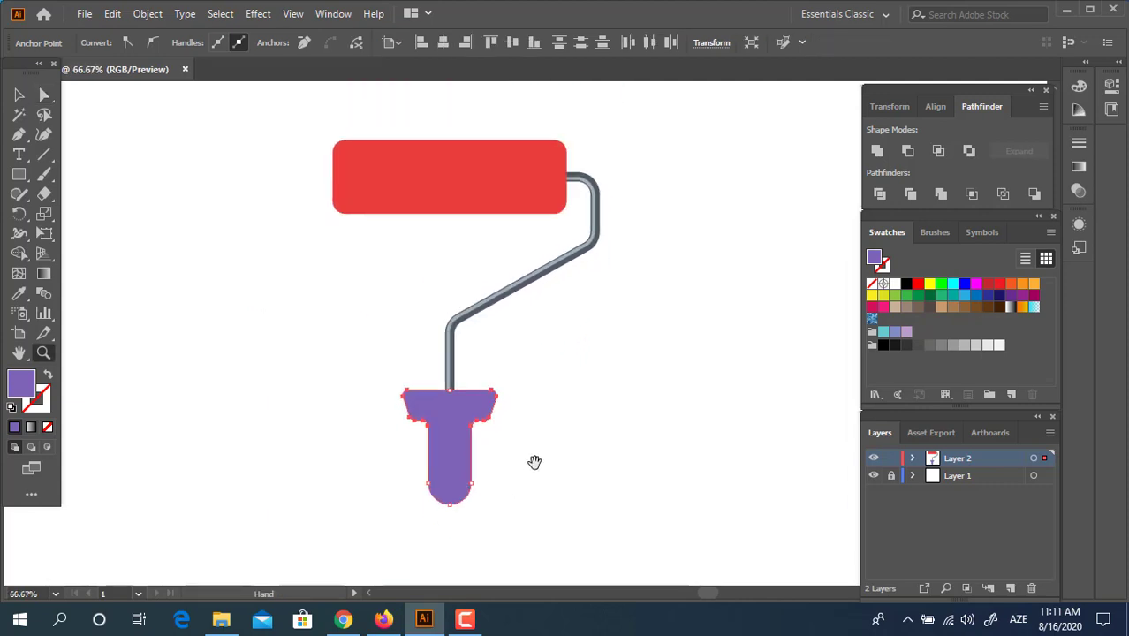
{"action": "left_click", "coordinate": [17, 99]}
{"action": "key", "text": "z"}
{"action": "key", "text": "ctrl+shift+a"}
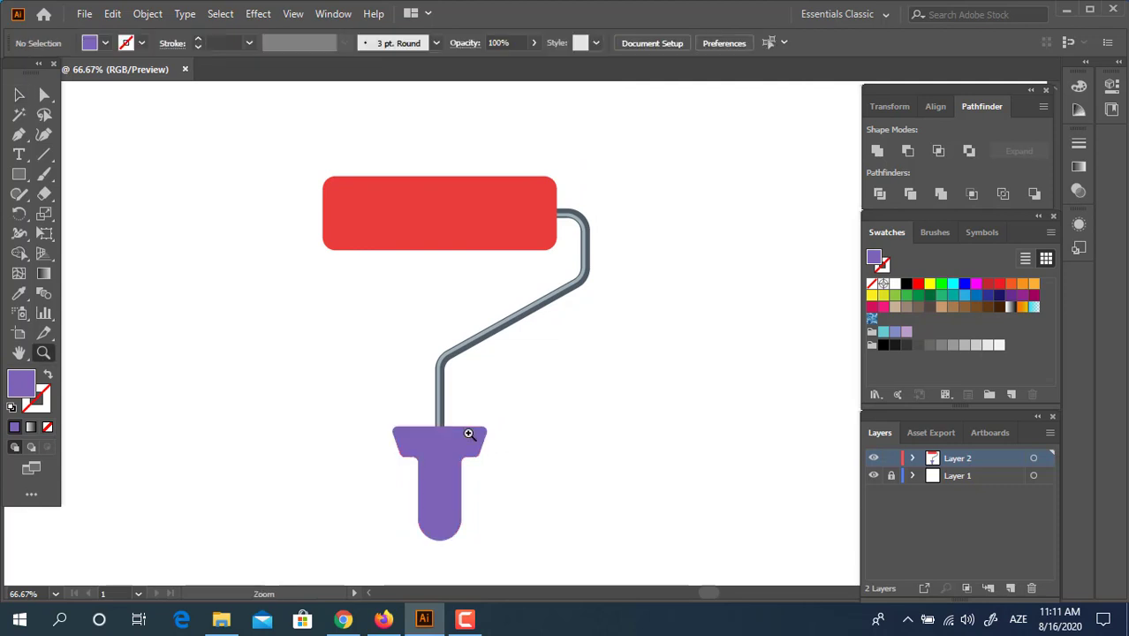
- Draw a closed straight-edged Pen shape covering the grip's upper band and right side, extending past its outline
{"action": "left_click", "coordinate": [570, 410]}
{"action": "left_click", "coordinate": [420, 457]}
{"action": "left_click_drag", "start_coordinate": [420, 458], "coordinate": [477, 508]}
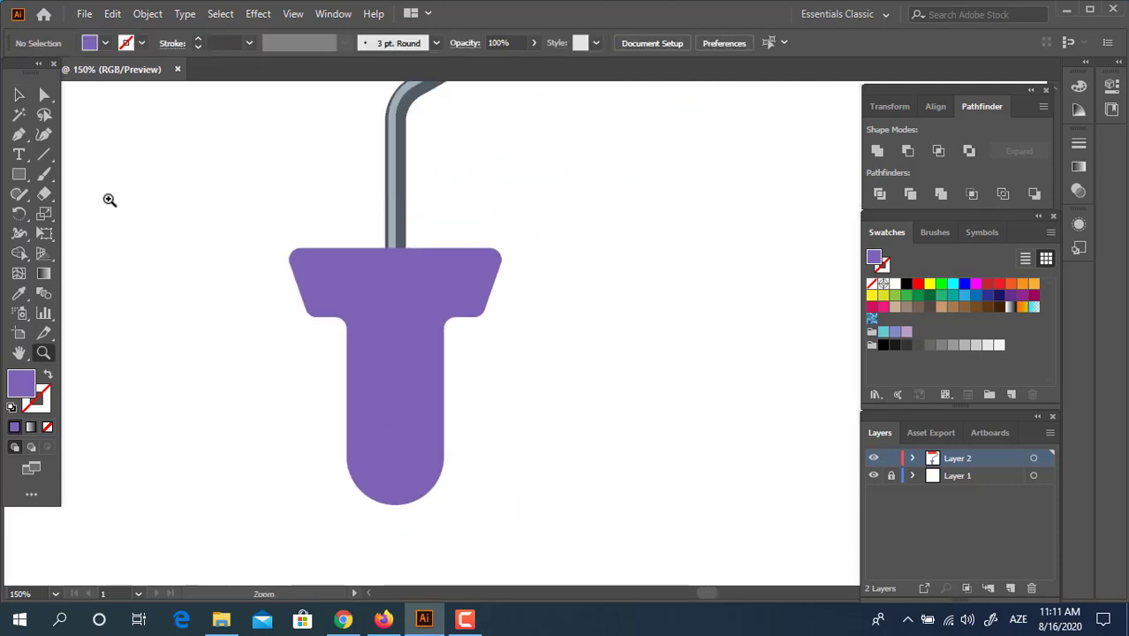
{"action": "left_click", "coordinate": [19, 135]}
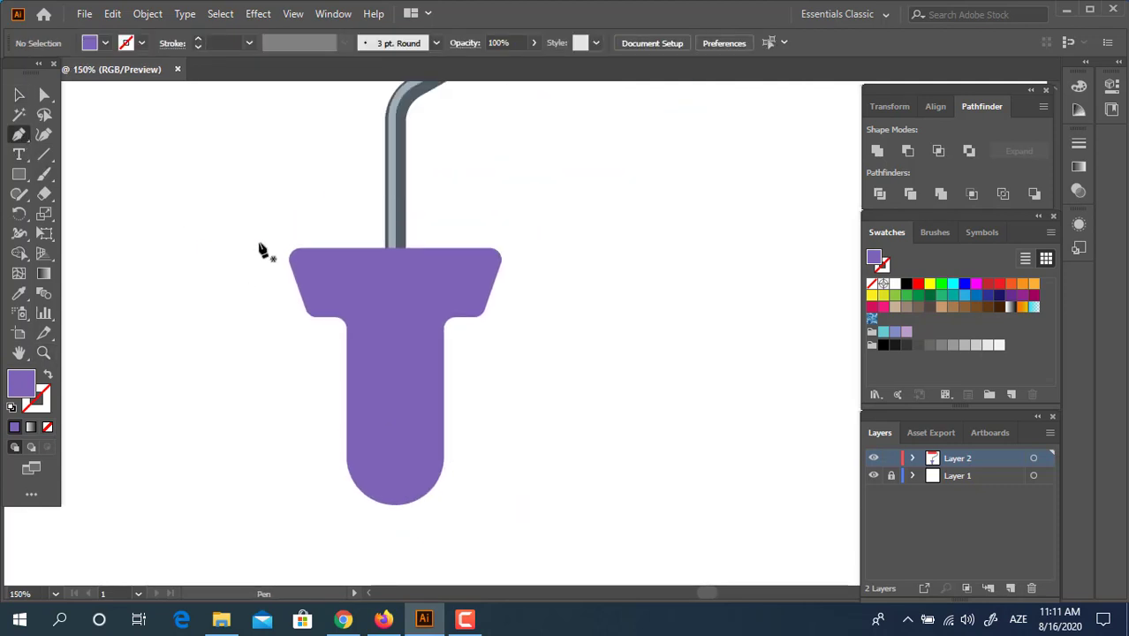
{"action": "left_click", "coordinate": [261, 250]}
{"action": "left_click", "coordinate": [261, 277]}
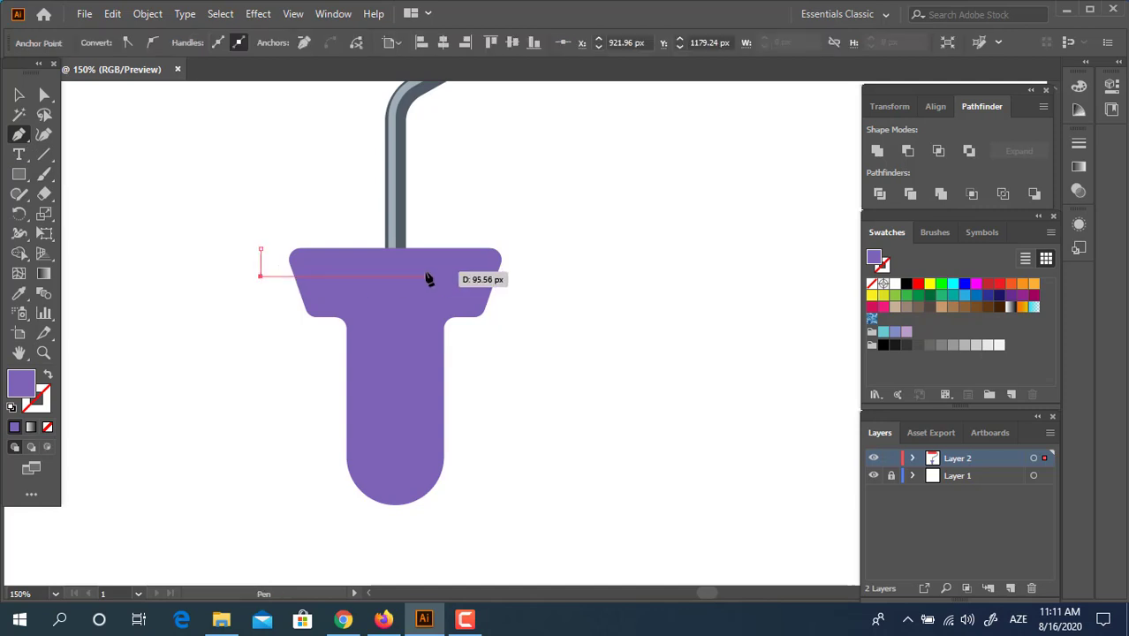
{"action": "left_click", "coordinate": [414, 276]}
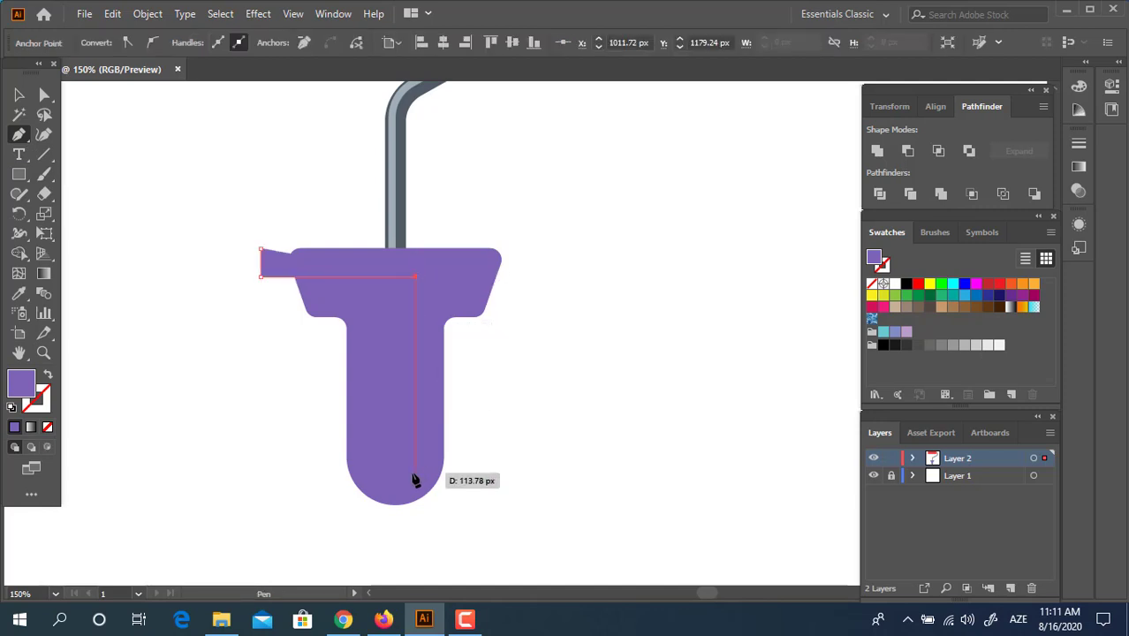
{"action": "left_click", "coordinate": [414, 469]}
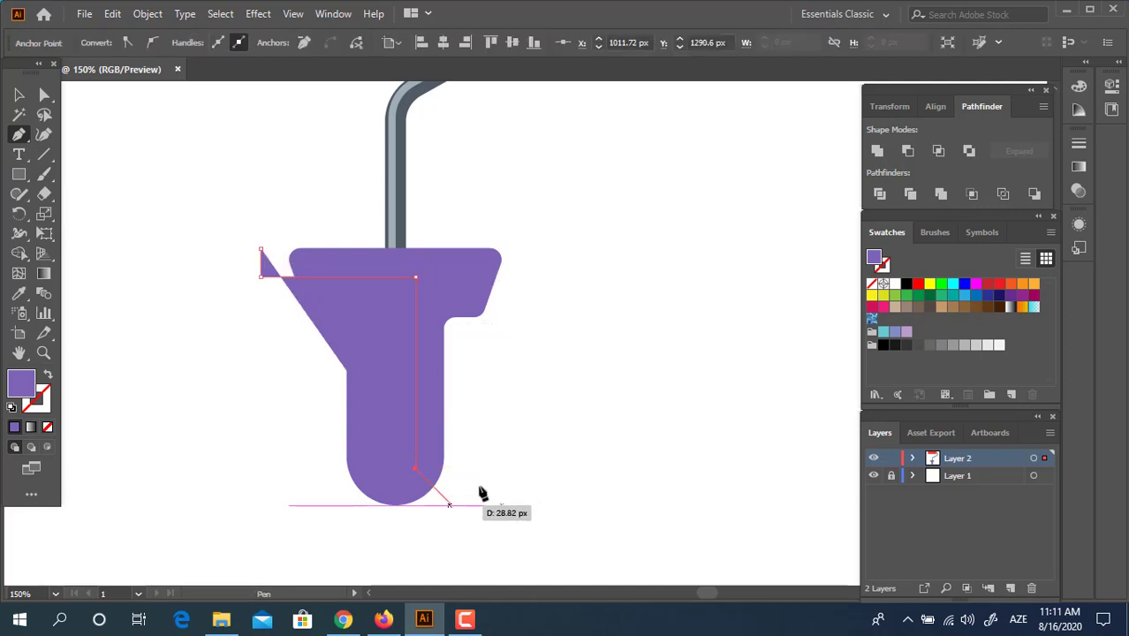
{"action": "key", "text": "ctrl+z"}
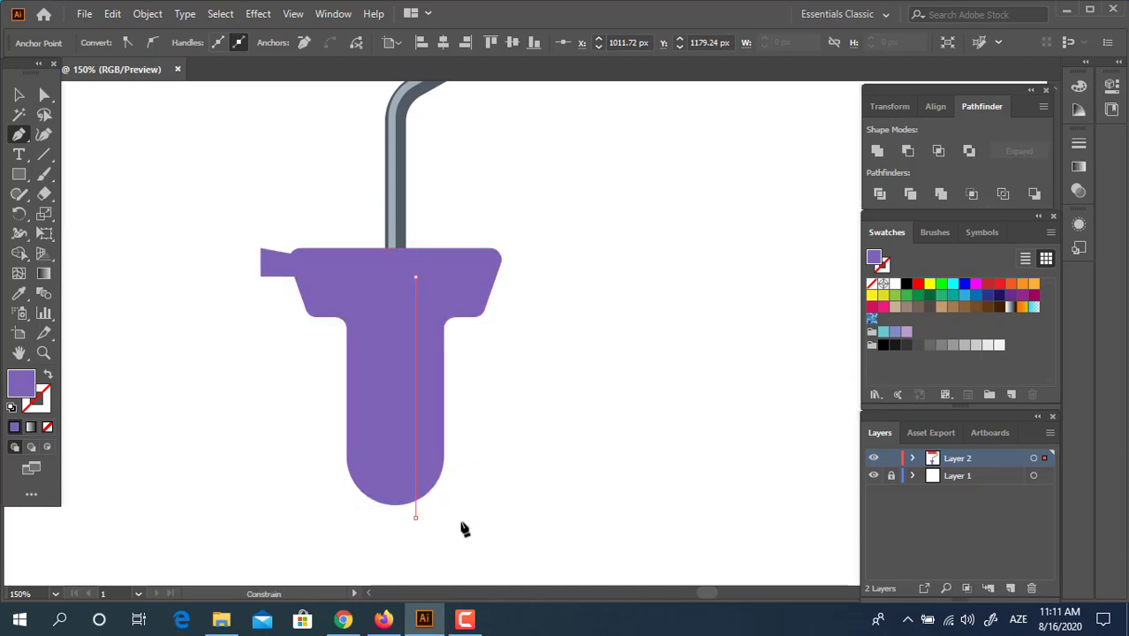
{"action": "left_click", "coordinate": [463, 527], "text": "shift"}
{"action": "left_click", "coordinate": [505, 524], "text": "shift"}
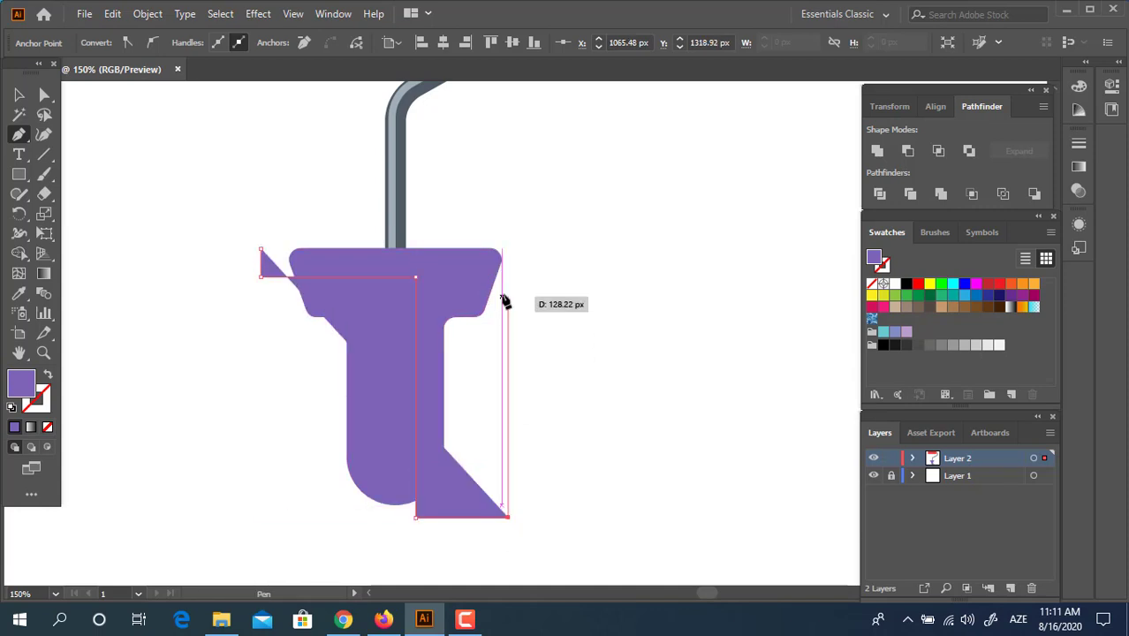
{"action": "left_click", "coordinate": [507, 236], "text": "shift"}
{"action": "left_click", "coordinate": [260, 250]}
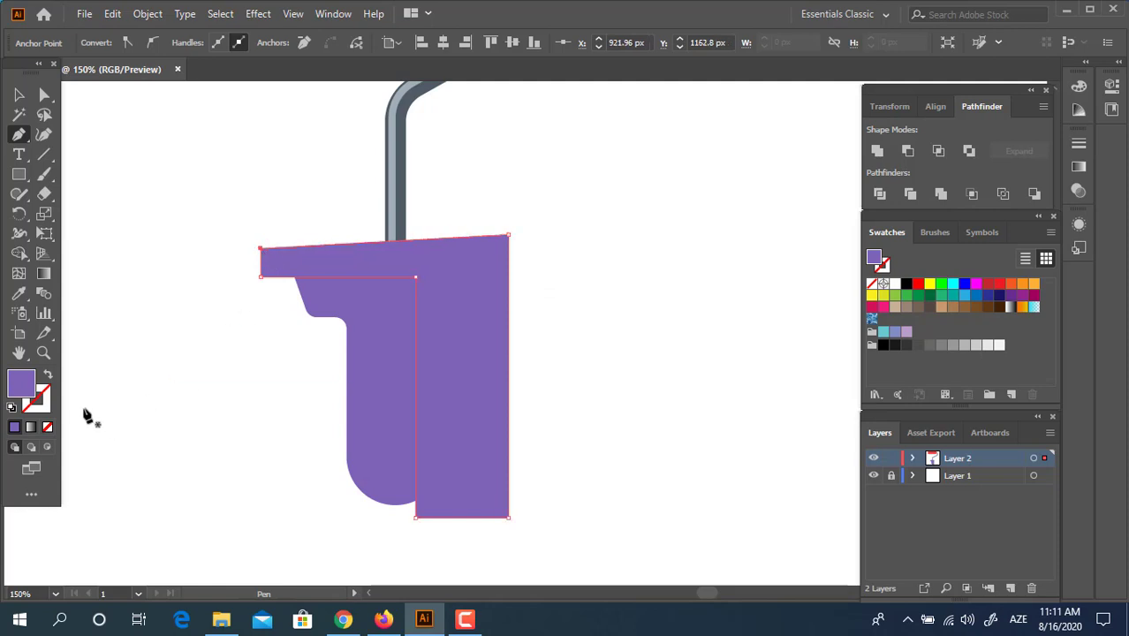
- Fill the straight-edged shading shape over the grip with the darker purple 59478E
{"action": "double_click", "coordinate": [20, 383]}
{"action": "left_click_drag", "start_coordinate": [112, 128], "coordinate": [124, 154]}
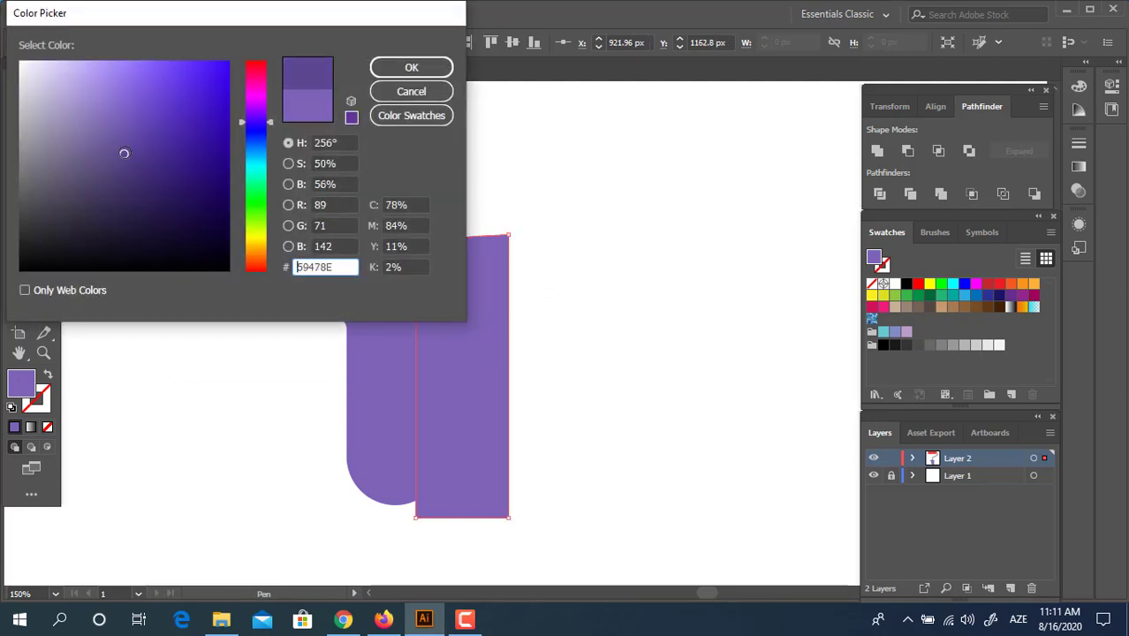
{"action": "left_click", "coordinate": [412, 68]}
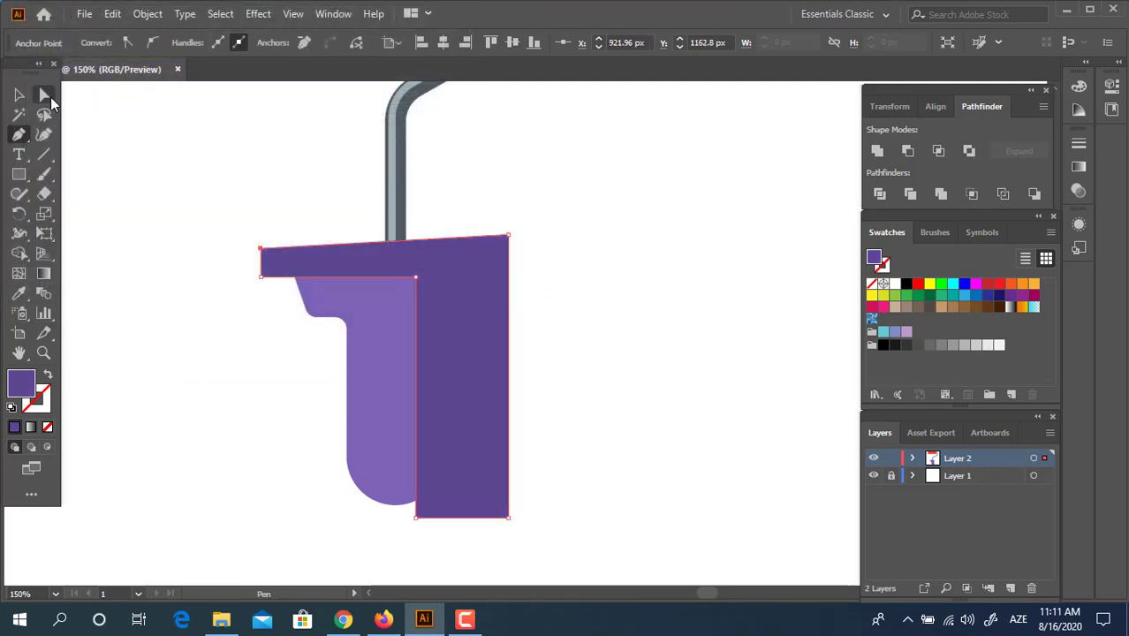
- Round the shading shape's lower-left, inner and bottom-left corners to a radius of about 16 px
{"action": "left_click", "coordinate": [49, 97]}
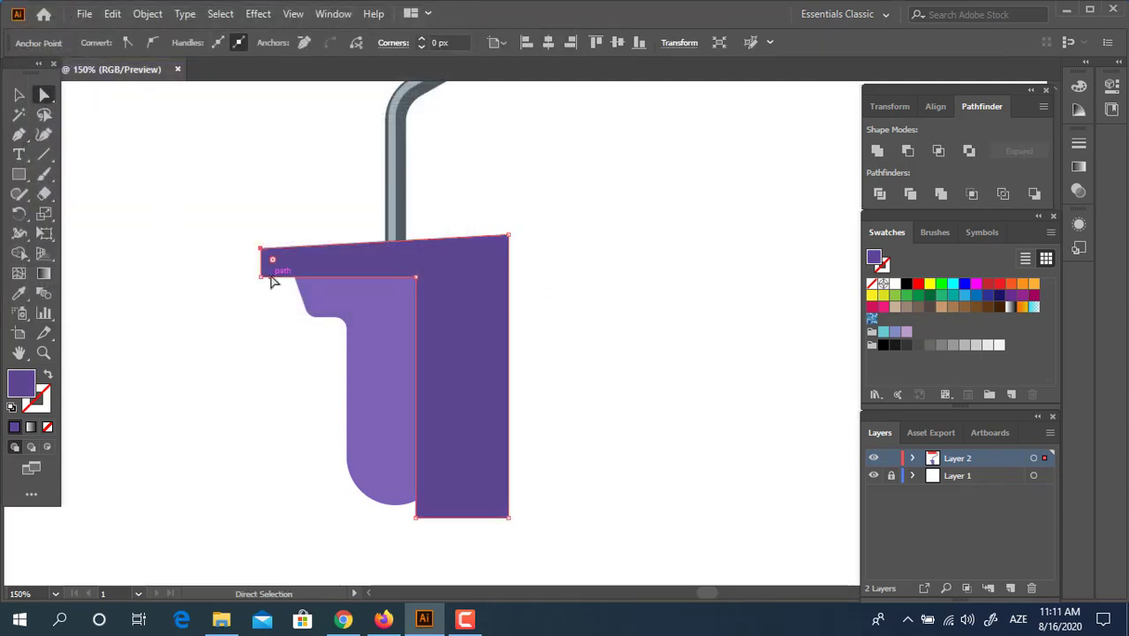
{"action": "left_click", "coordinate": [419, 281]}
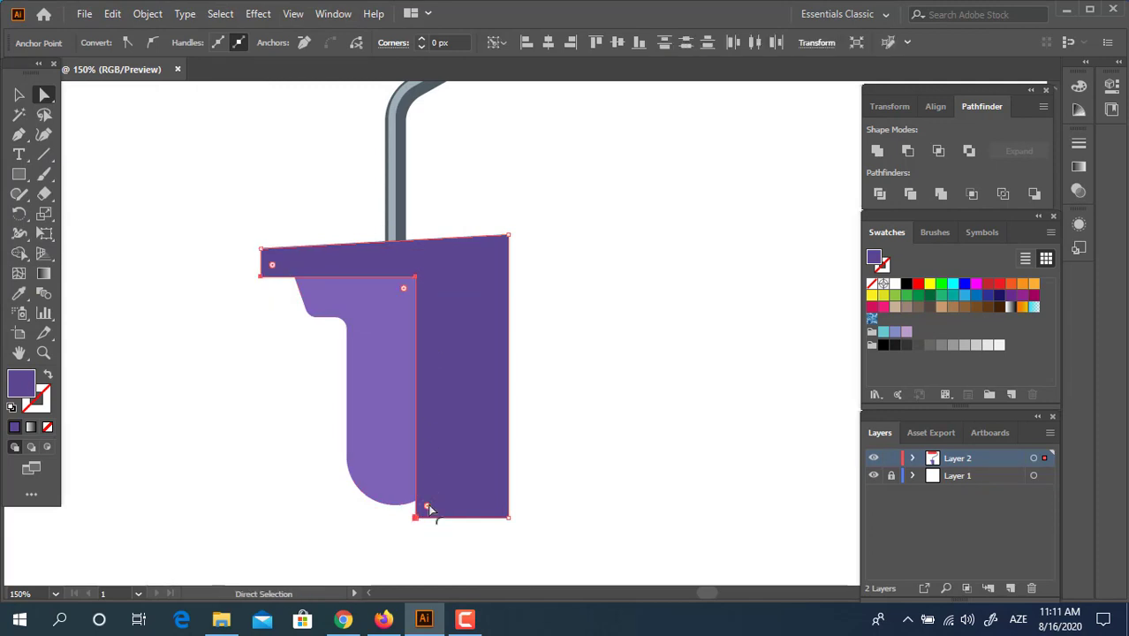
{"action": "mouse_move", "coordinate": [429, 510]}
{"action": "left_mouse_down"}
{"action": "mouse_move", "coordinate": [458, 493]}
{"action": "mouse_move", "coordinate": [533, 492]}
{"action": "mouse_move", "coordinate": [434, 514]}
{"action": "left_mouse_up"}
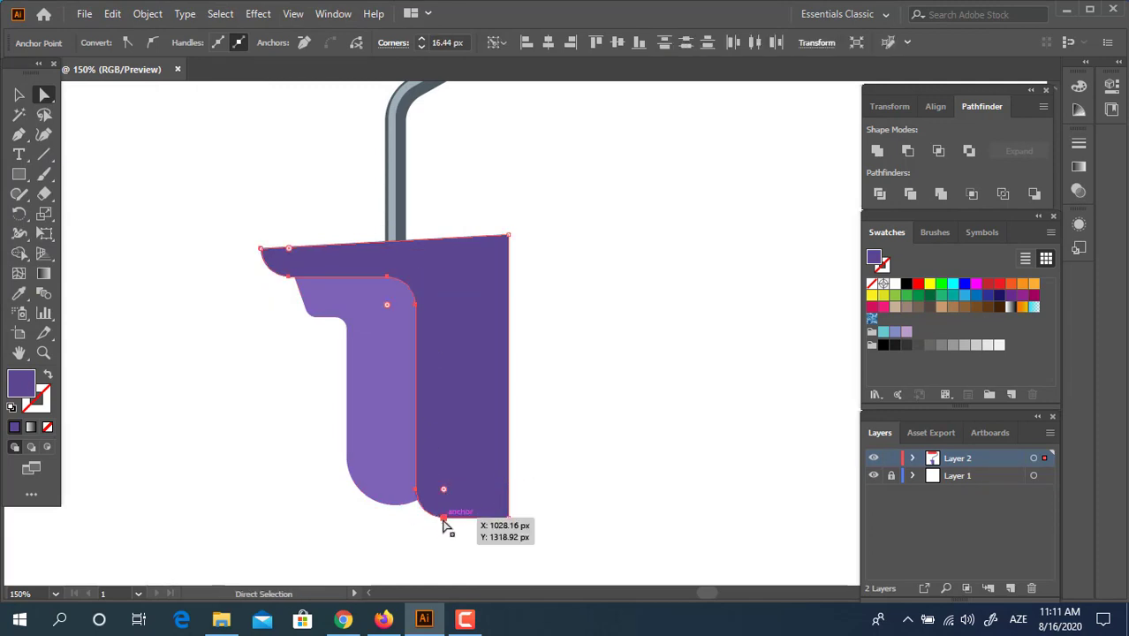
- Divide the grip with the shading shape, ungroup the pieces and delete the dark parts outside the grip's outline
{"action": "left_click", "coordinate": [20, 94]}
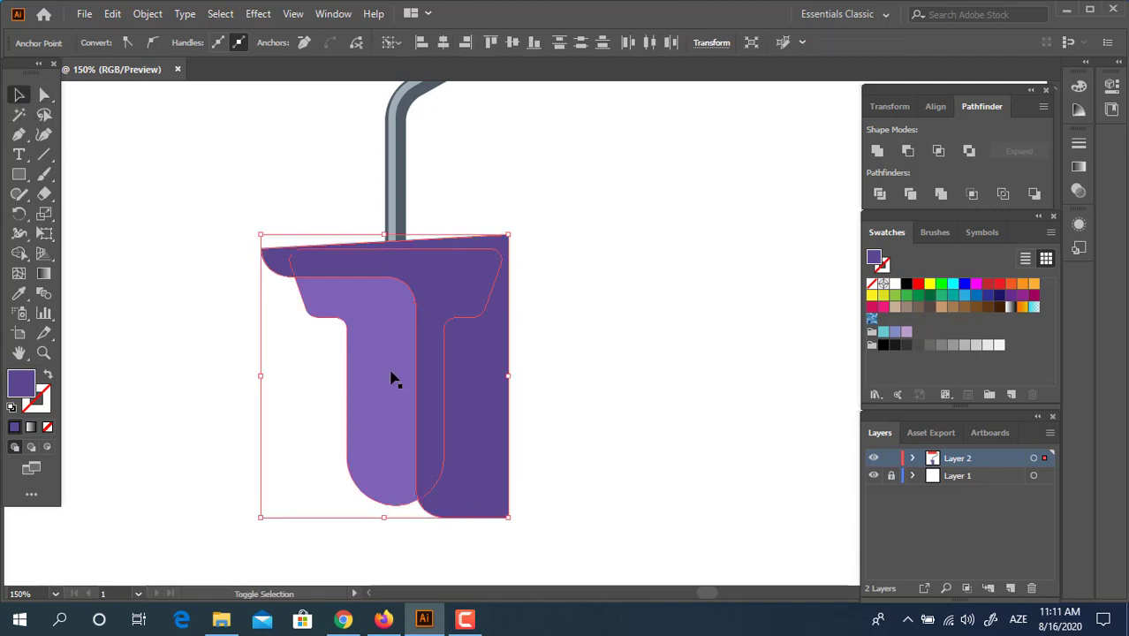
{"action": "left_click", "coordinate": [879, 194]}
{"action": "right_click", "coordinate": [449, 303]}
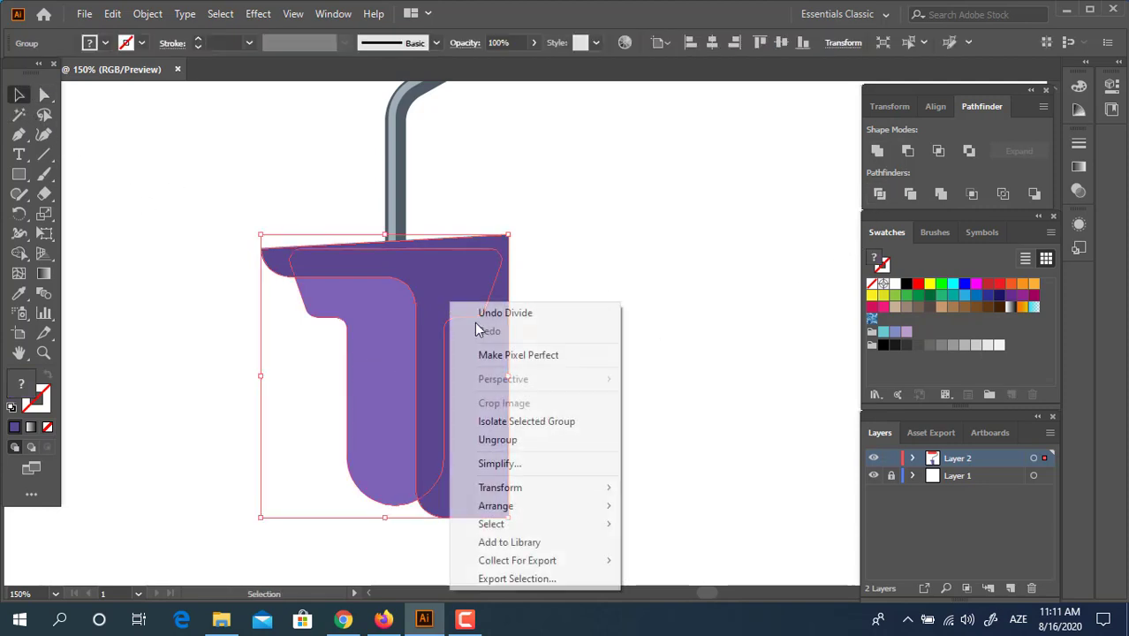
{"action": "left_click", "coordinate": [604, 442]}
{"action": "left_click", "coordinate": [492, 466]}
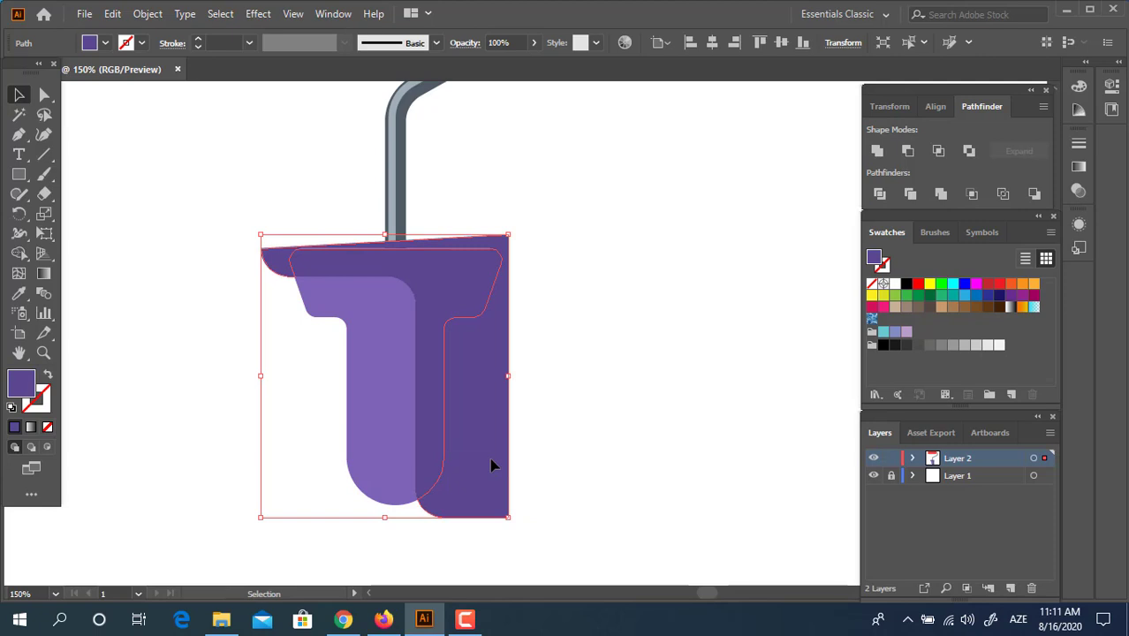
{"action": "key", "text": "Delete"}
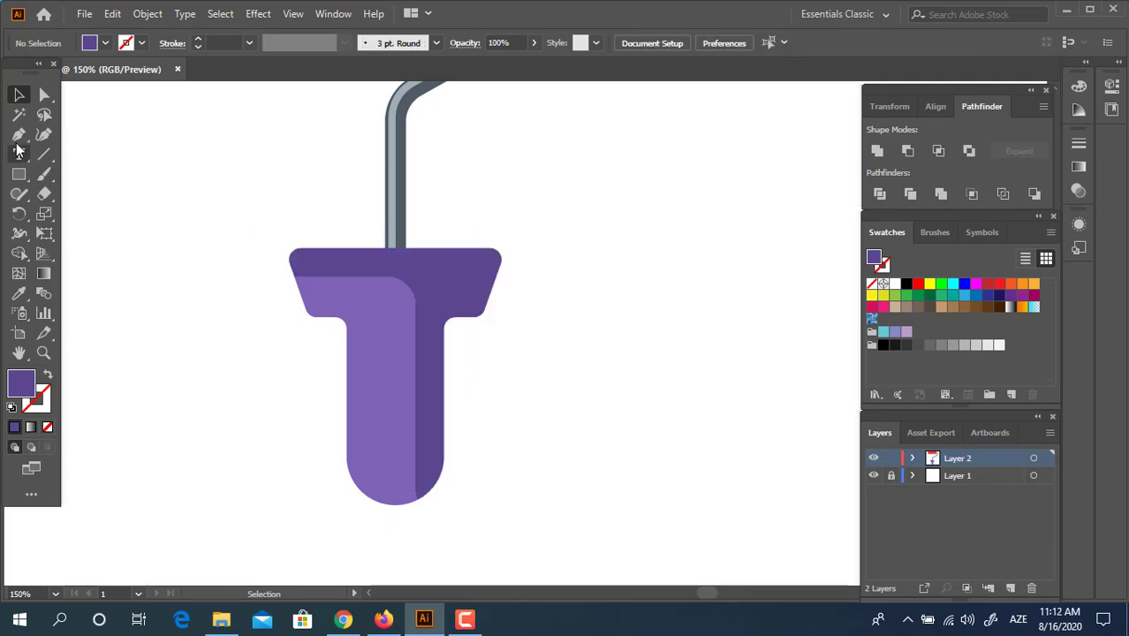
- Draw a tall rectangle about 15 px wide on the grip, extending below its rounded end, and fill it light purple
{"action": "left_click", "coordinate": [18, 174]}
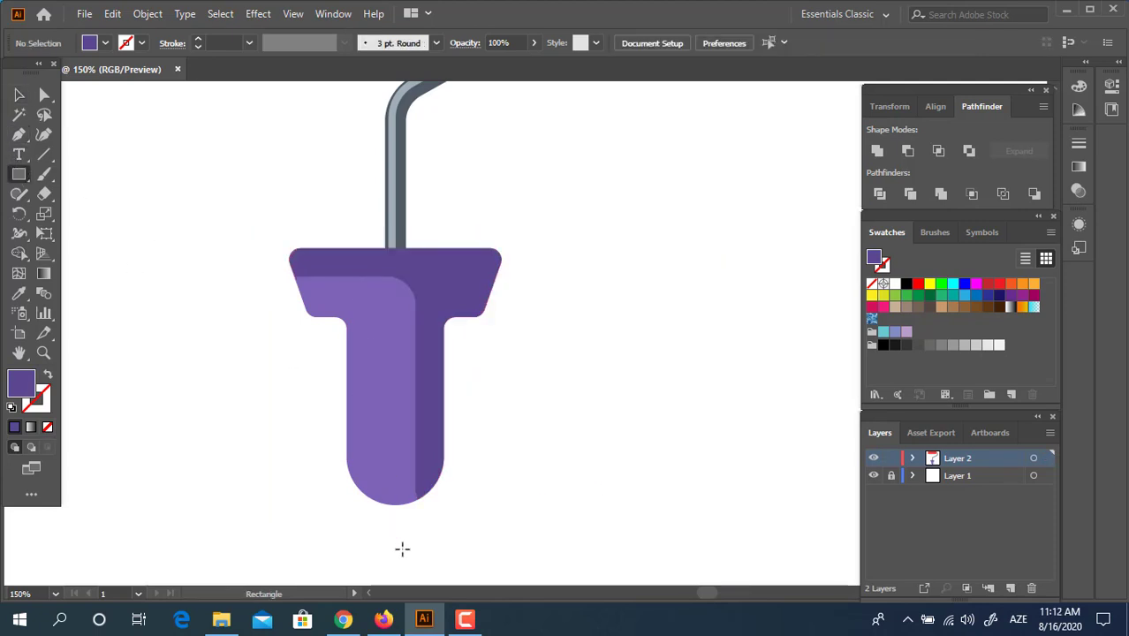
{"action": "mouse_move", "coordinate": [397, 525]}
{"action": "left_mouse_down"}
{"action": "mouse_move", "coordinate": [351, 284]}
{"action": "mouse_move", "coordinate": [368, 285]}
{"action": "left_mouse_up"}
{"action": "left_click", "coordinate": [18, 291]}
{"action": "left_click", "coordinate": [361, 335]}
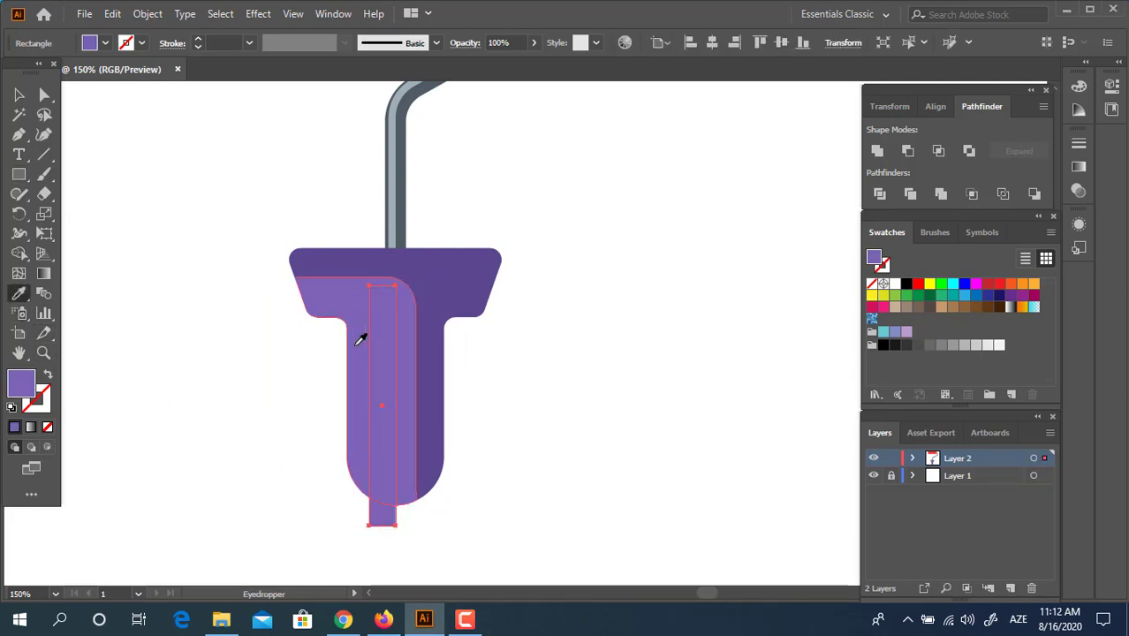
{"action": "double_click", "coordinate": [21, 382]}
{"action": "left_click", "coordinate": [73, 91]}
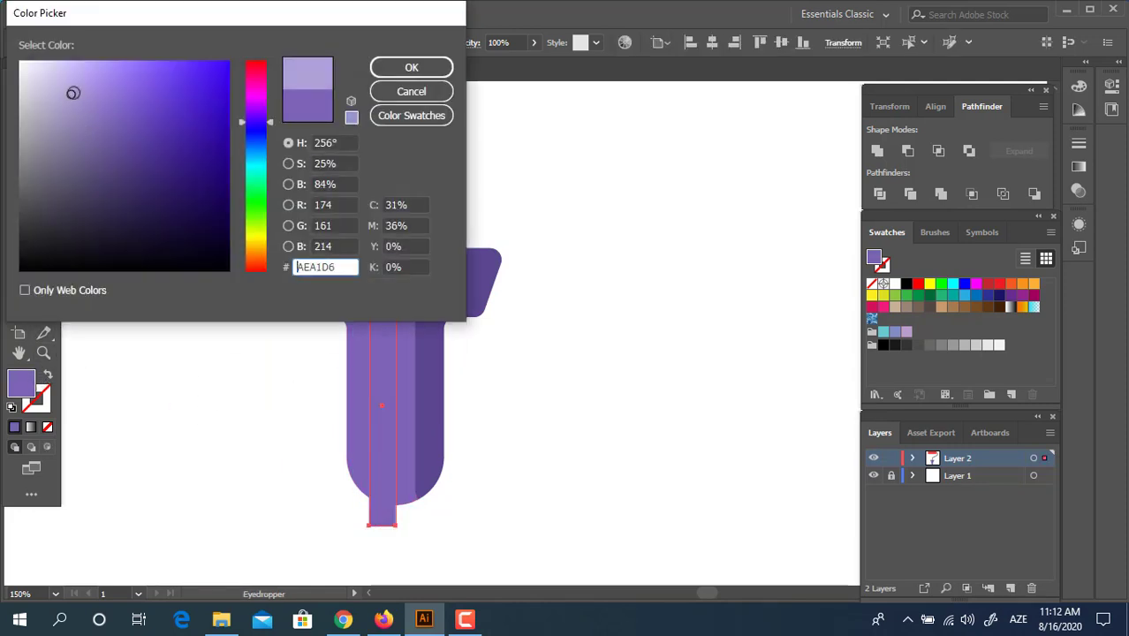
{"action": "left_click", "coordinate": [77, 94]}
{"action": "left_click", "coordinate": [381, 71]}
- Move the highlight strip slightly left and lower its top edge to the level of the flange's underside
{"action": "left_click", "coordinate": [15, 94]}
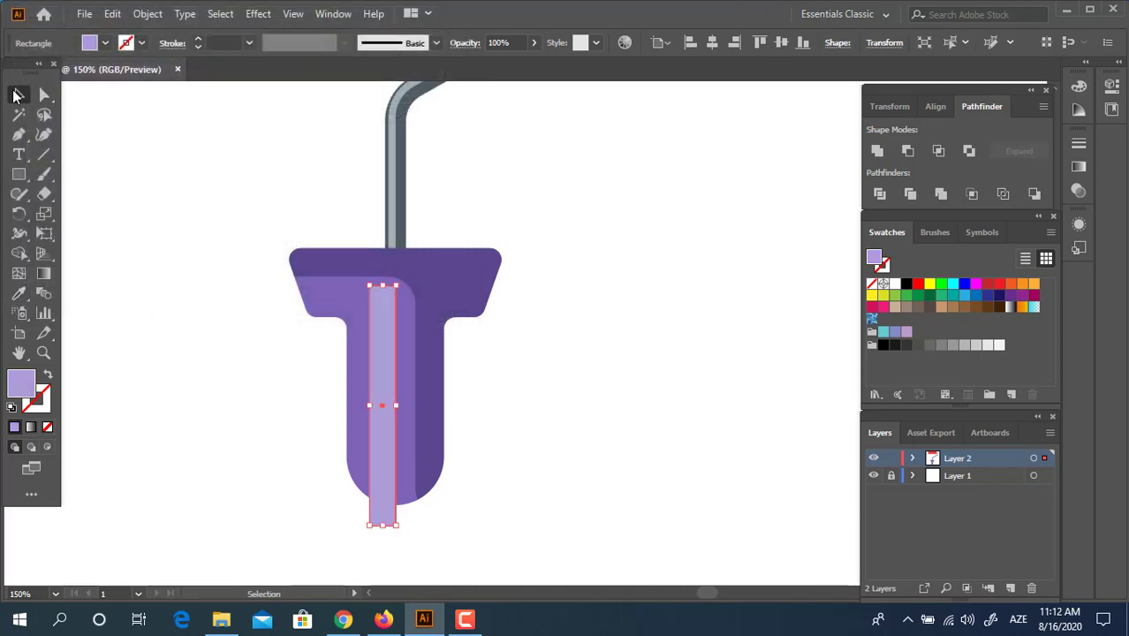
{"action": "left_click_drag", "start_coordinate": [391, 345], "coordinate": [376, 348]}
{"action": "left_click_drag", "start_coordinate": [369, 287], "coordinate": [333, 318]}
{"action": "left_click", "coordinate": [521, 378]}
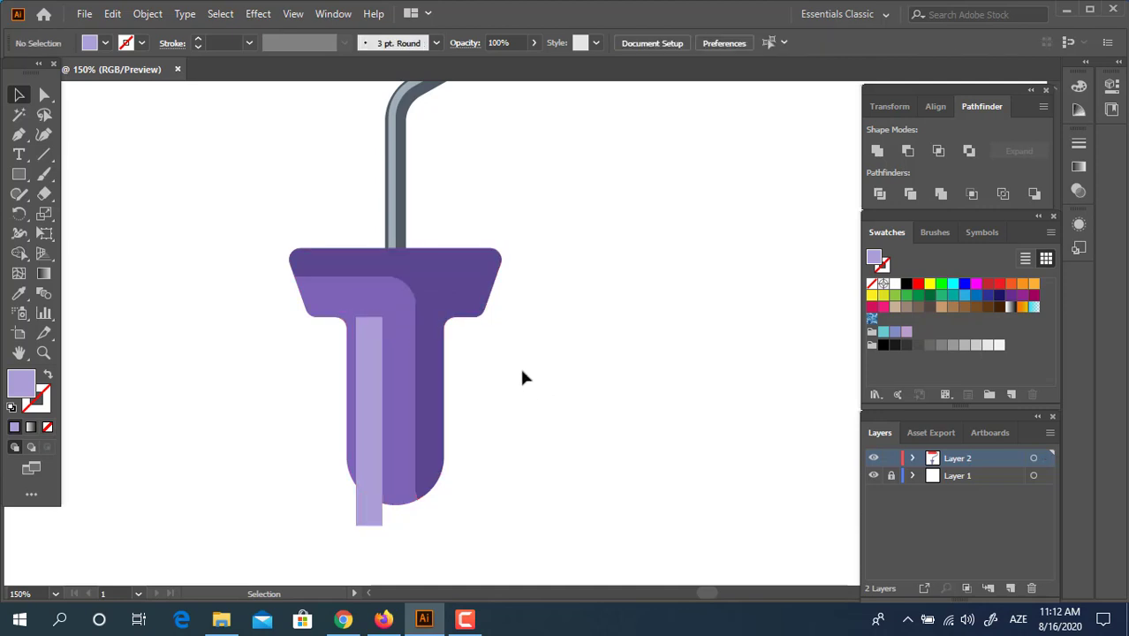
- Stack two copies of the highlight strip directly above it, each about 15 px wide and 16 px high
{"action": "left_click_drag", "start_coordinate": [369, 412], "coordinate": [370, 355]}
{"action": "left_click_drag", "start_coordinate": [370, 466], "coordinate": [370, 316]}
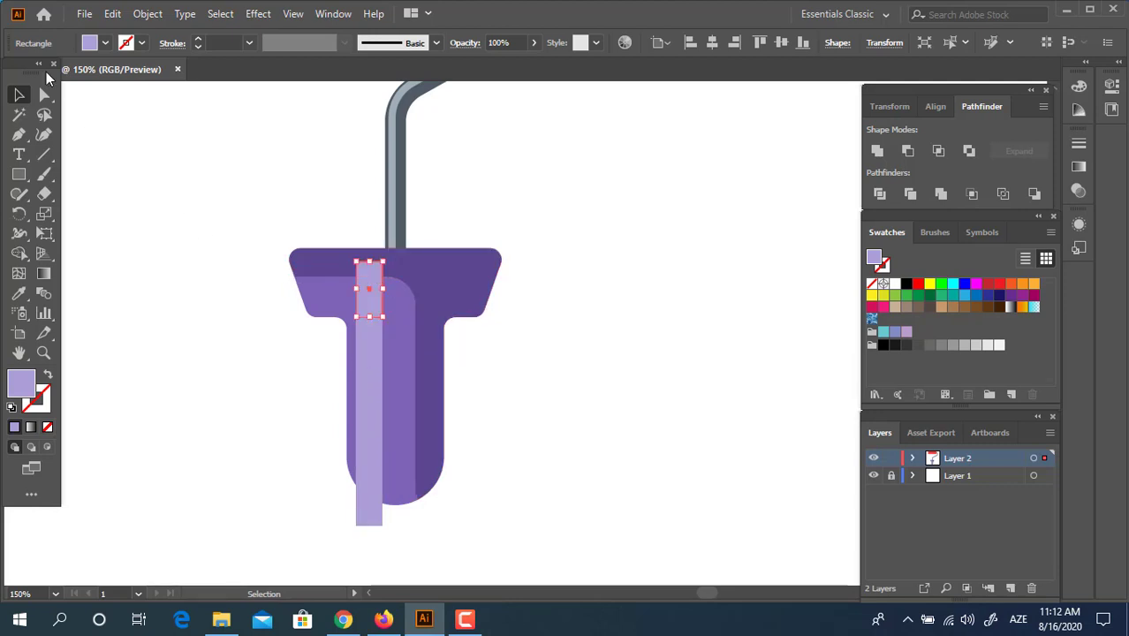
{"action": "key", "text": "z"}
{"action": "left_click", "coordinate": [341, 283]}
{"action": "left_click", "coordinate": [390, 295]}
{"action": "left_click_drag", "start_coordinate": [603, 421], "coordinate": [163, 327]}
{"action": "left_click", "coordinate": [45, 95]}
{"action": "left_click", "coordinate": [318, 241]}
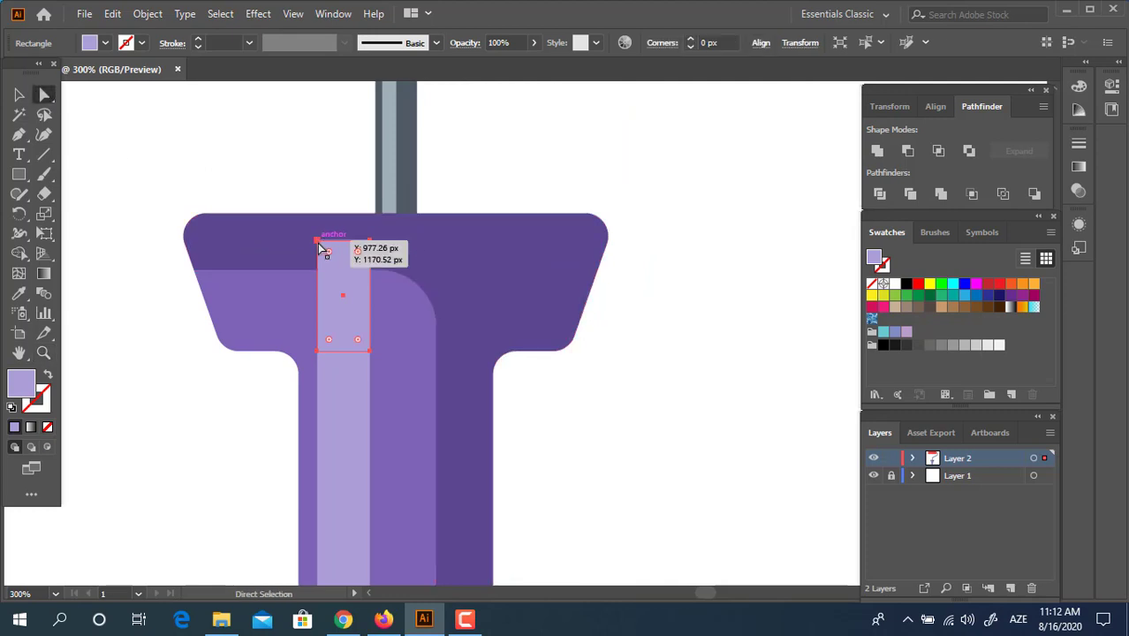
{"action": "key", "text": "v"}
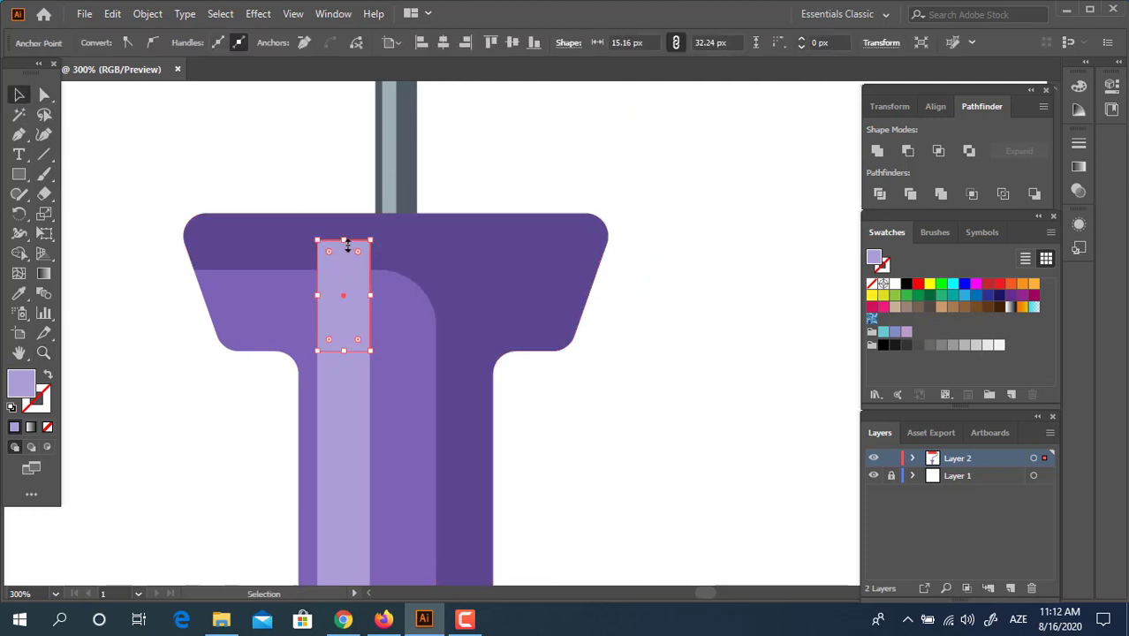
{"action": "left_click_drag", "start_coordinate": [344, 241], "coordinate": [344, 296]}
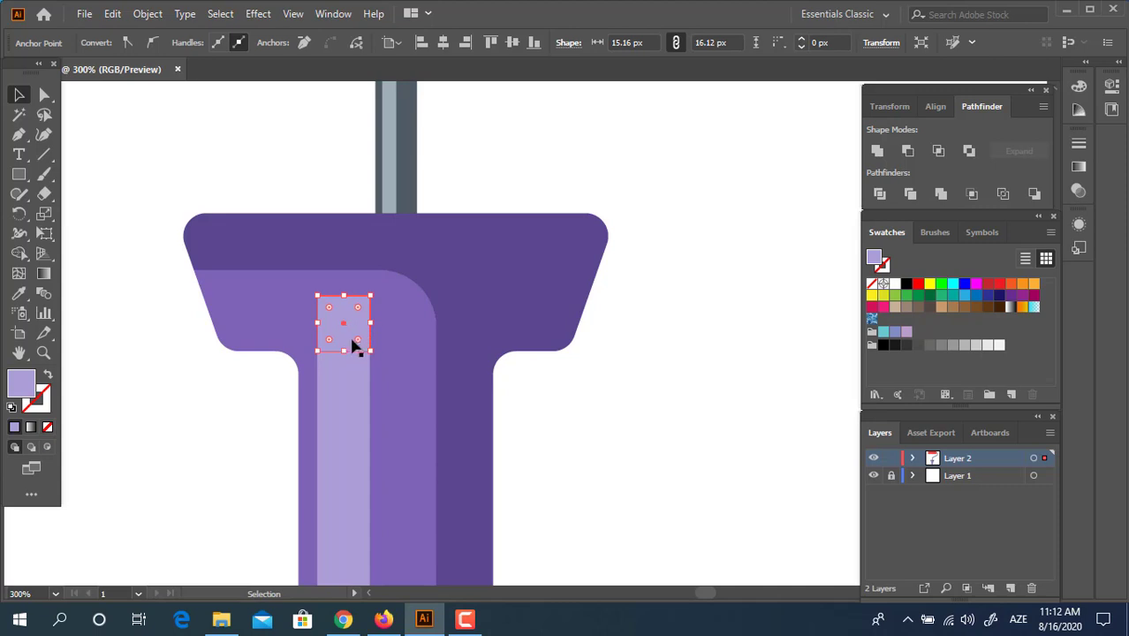
{"action": "left_click_drag", "start_coordinate": [353, 346], "coordinate": [357, 287]}
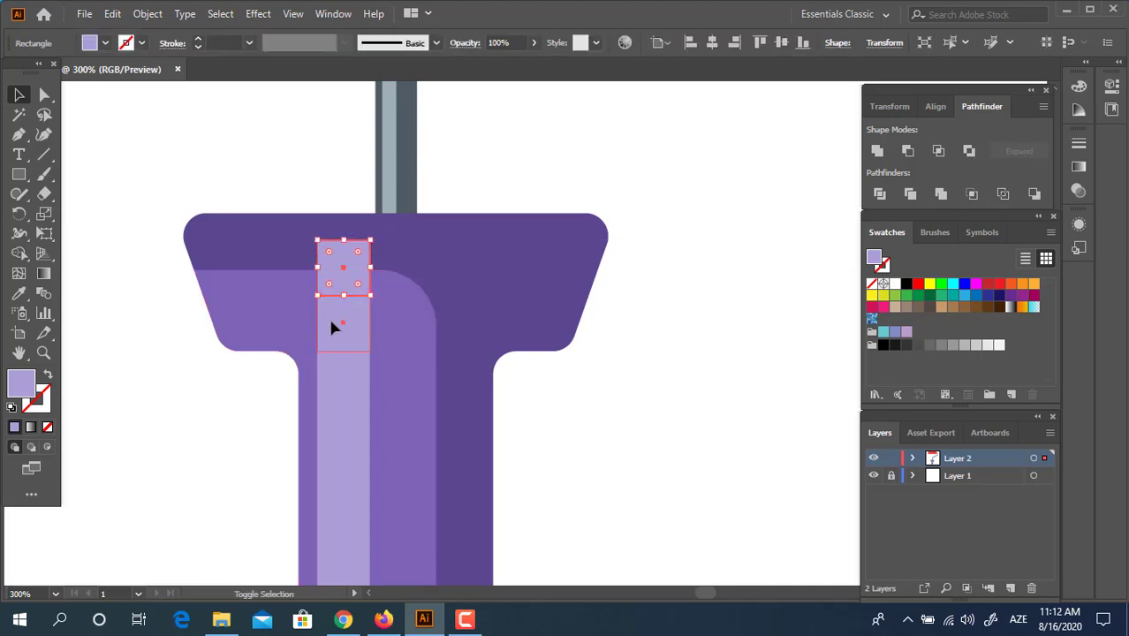
{"action": "left_click", "coordinate": [44, 95]}
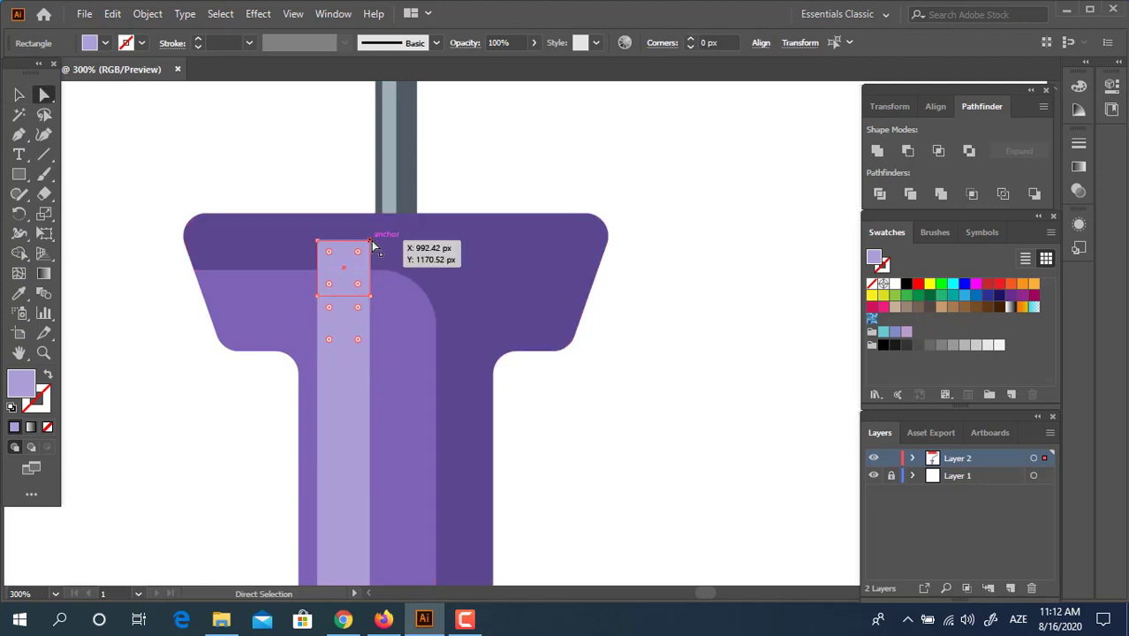
{"action": "left_click", "coordinate": [371, 241]}
{"action": "left_click", "coordinate": [351, 288]}
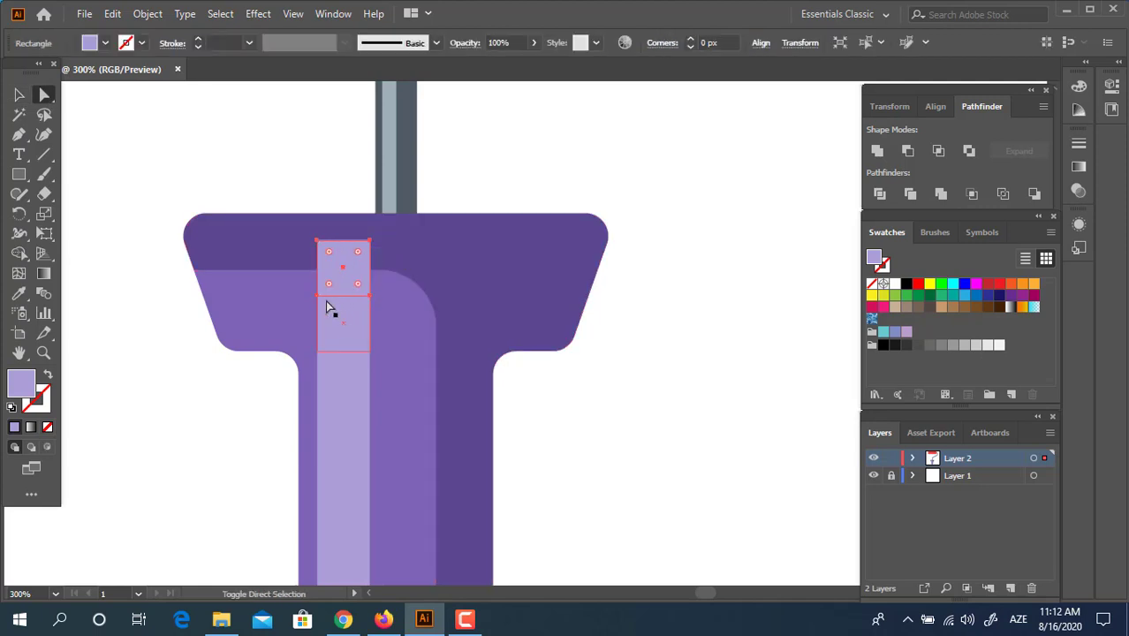
{"action": "left_click", "coordinate": [317, 295]}
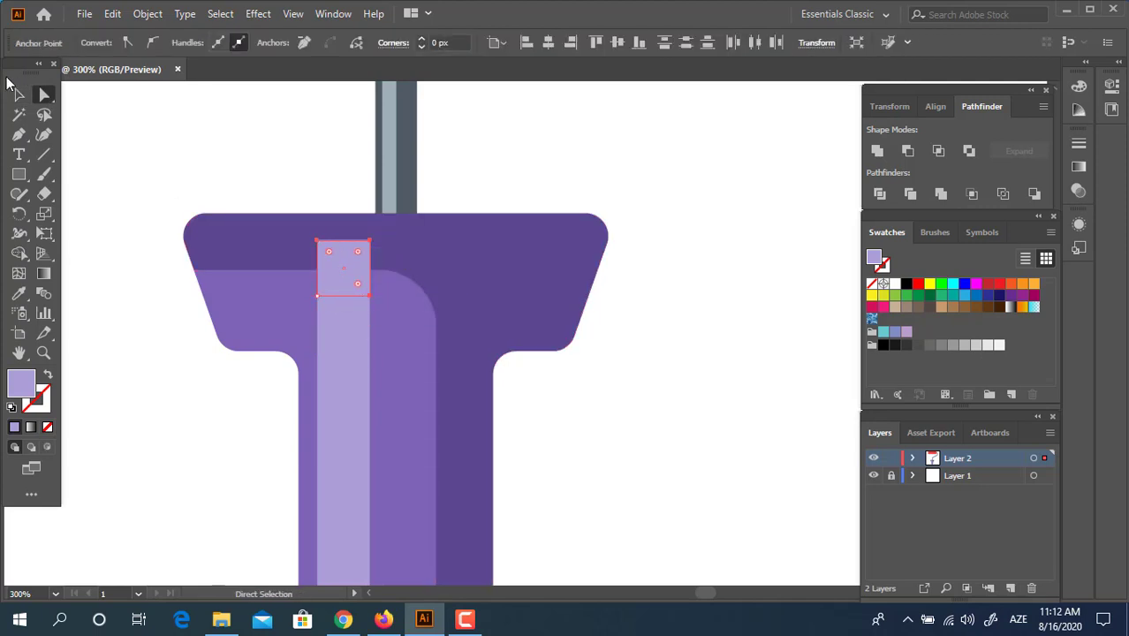
- Shift the upper highlight block left and slant the middle block so it joins the upper block to the strip
{"action": "left_click", "coordinate": [19, 94]}
{"action": "left_click_drag", "start_coordinate": [343, 268], "coordinate": [290, 273]}
{"action": "left_click", "coordinate": [358, 323]}
{"action": "left_click", "coordinate": [45, 93]}
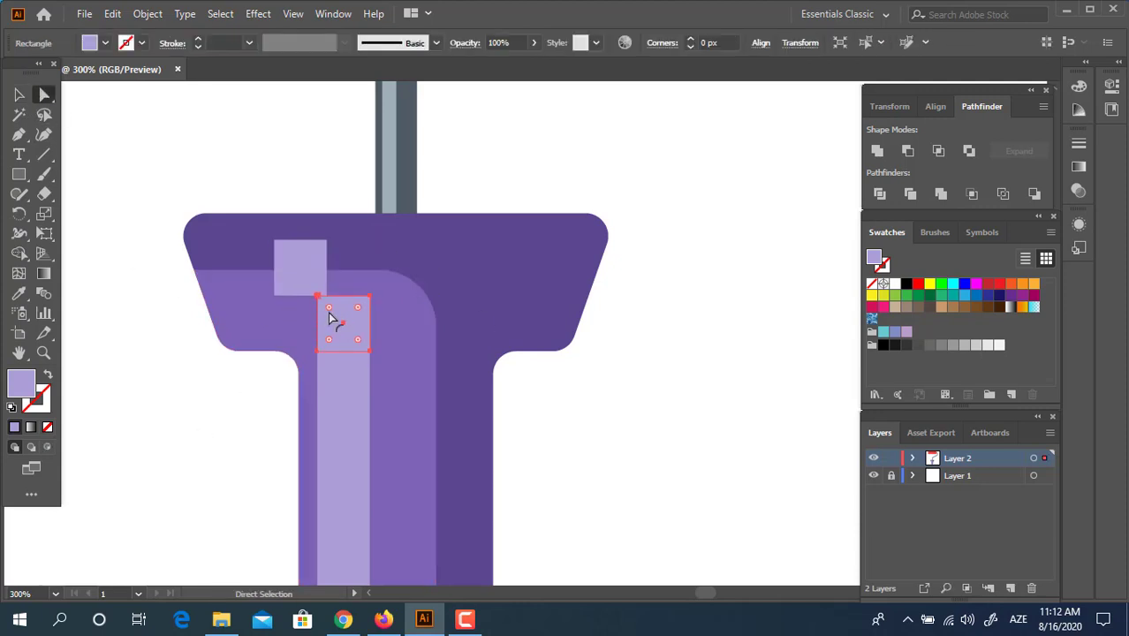
{"action": "left_click", "coordinate": [315, 295]}
{"action": "left_click", "coordinate": [369, 295], "text": "shift"}
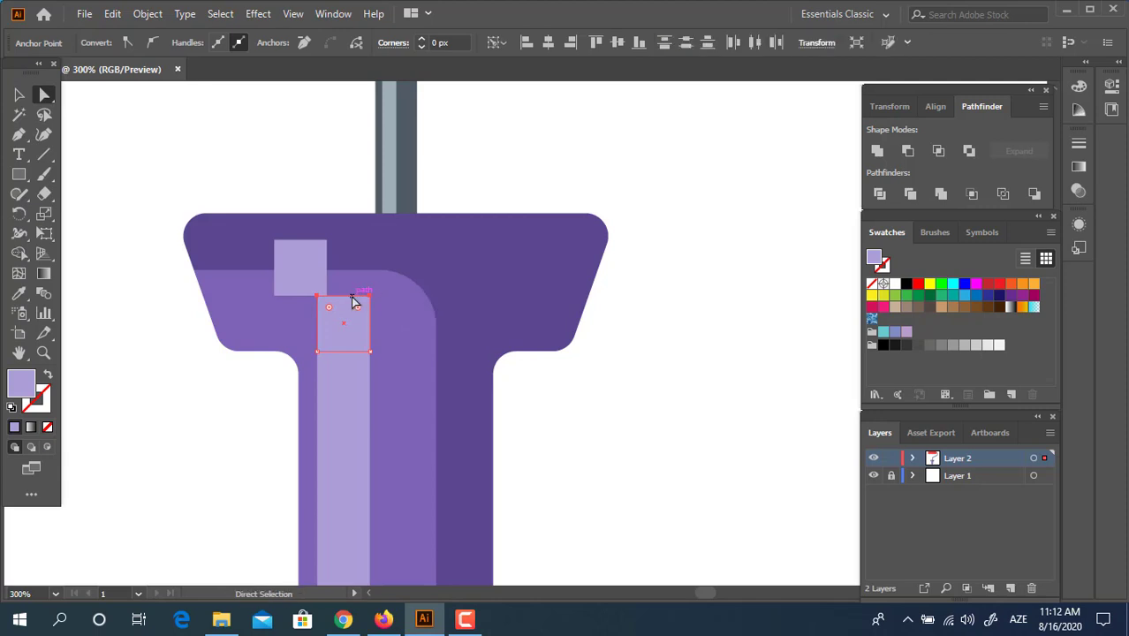
{"action": "left_click_drag", "start_coordinate": [353, 303], "coordinate": [311, 303]}
- Extend the upper highlight block to the top edge of the grip's flange
{"action": "key", "text": "ctrl+alt+space"}
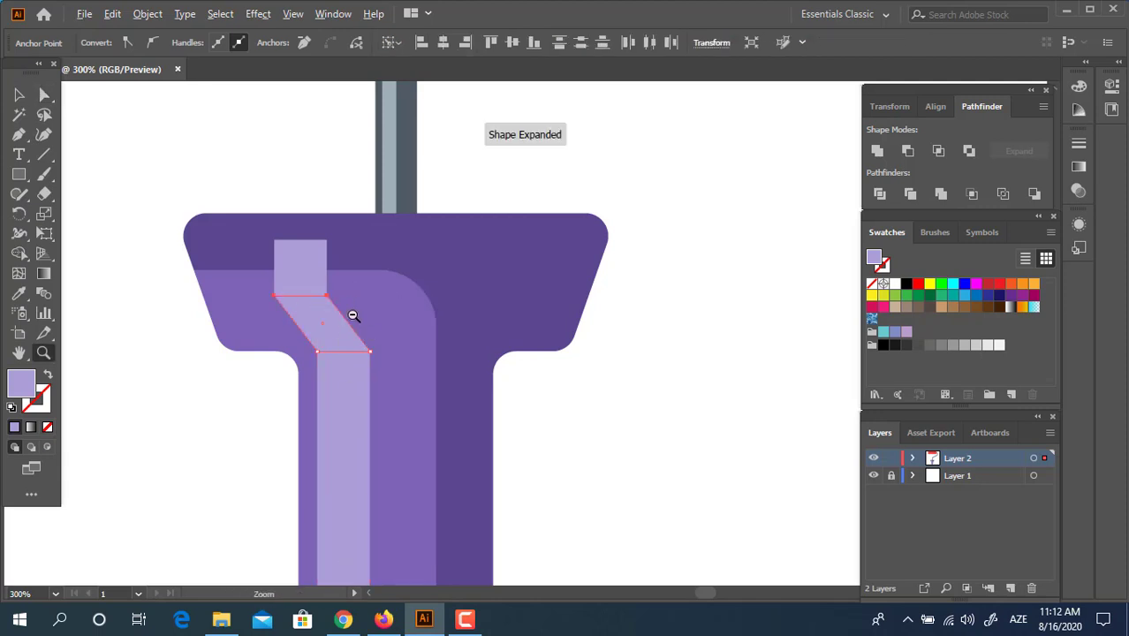
{"action": "left_click", "coordinate": [353, 315], "text": "alt"}
{"action": "left_click", "coordinate": [353, 315], "text": "alt"}
{"action": "left_click_drag", "start_coordinate": [598, 429], "coordinate": [370, 341]}
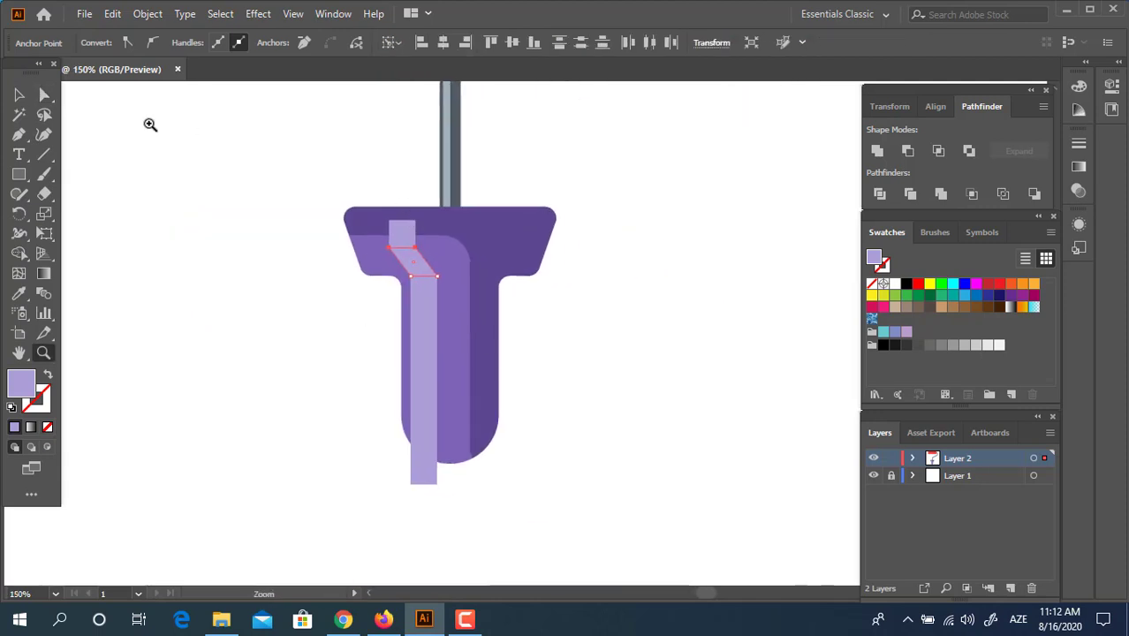
{"action": "left_click", "coordinate": [408, 227]}
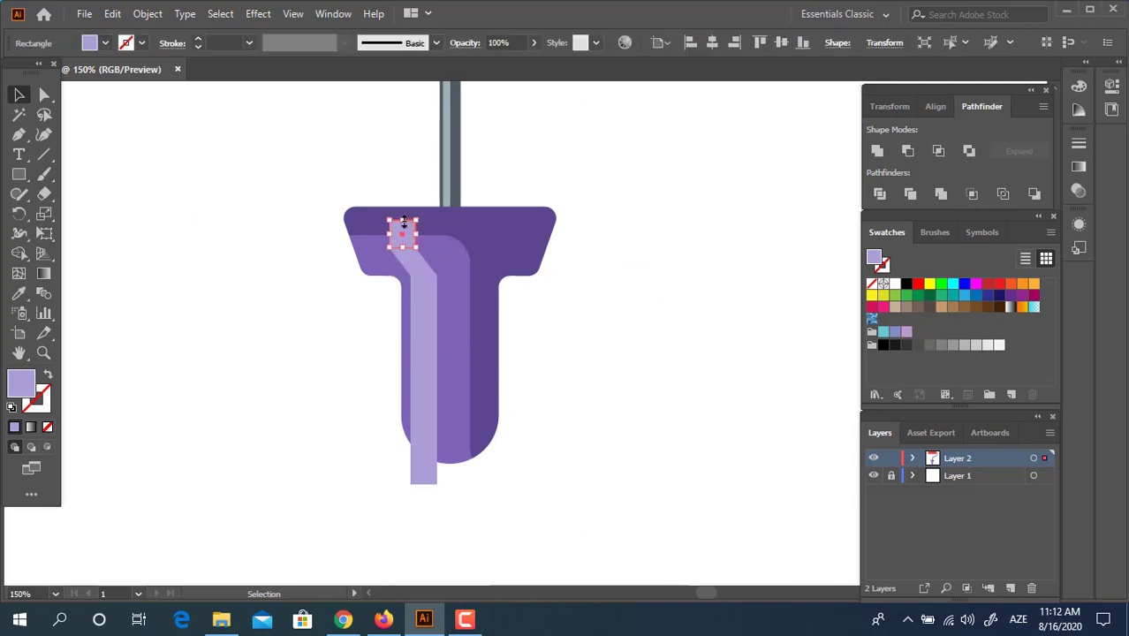
{"action": "left_click_drag", "start_coordinate": [408, 227], "coordinate": [408, 213]}
- Unite the upper block, slanted block and long strip into one highlight shape
{"action": "key", "text": "z"}
{"action": "left_click", "coordinate": [584, 442], "text": "ctrl"}
{"action": "left_click_drag", "start_coordinate": [588, 454], "coordinate": [502, 416]}
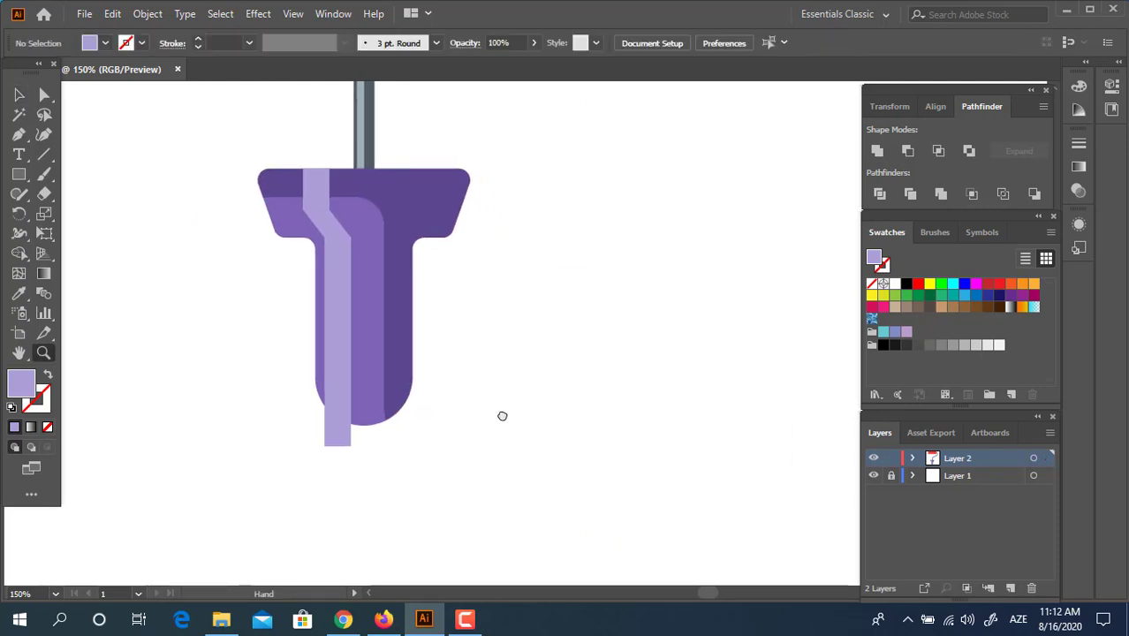
{"action": "key", "text": "v"}
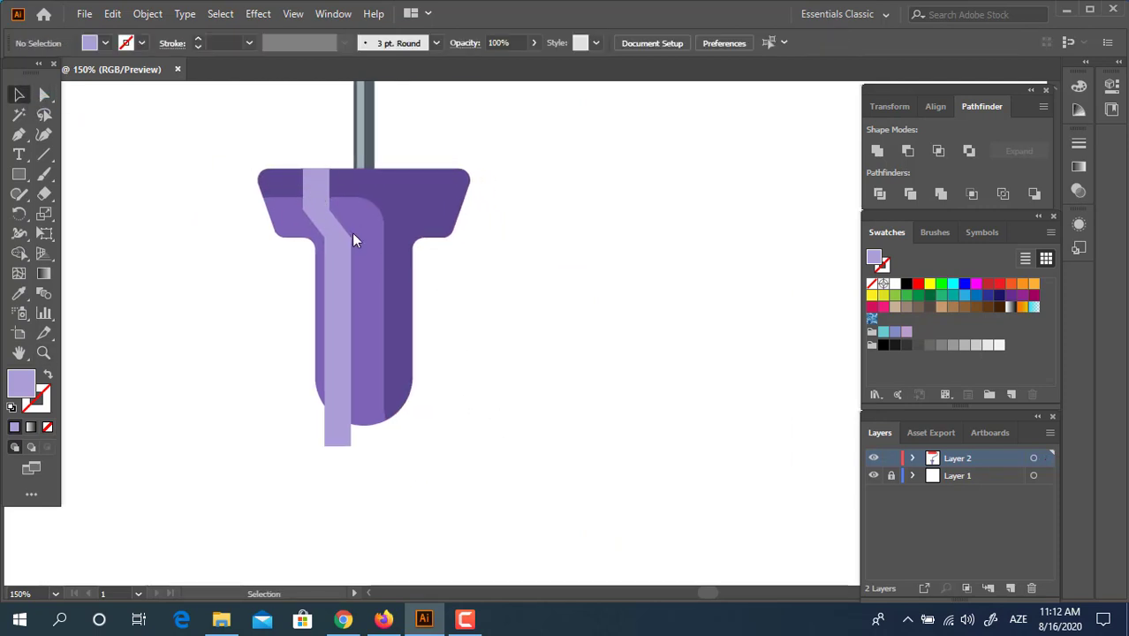
{"action": "left_click", "coordinate": [327, 198]}
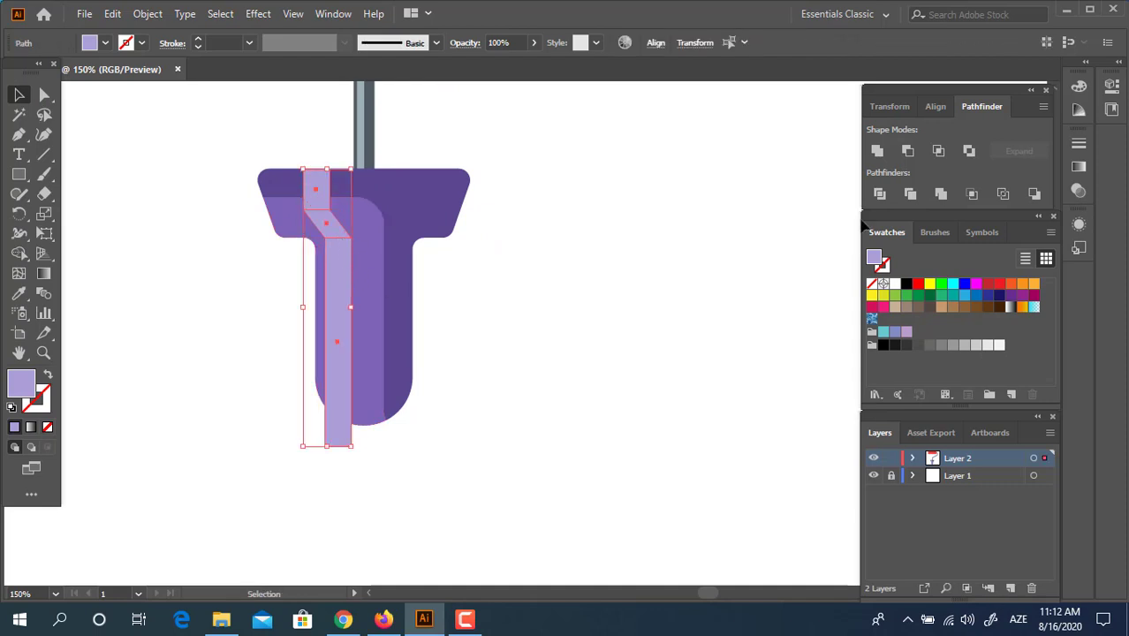
- Round both corners of the highlight's upper bend to a radius of about 25 px
{"action": "left_click", "coordinate": [44, 95]}
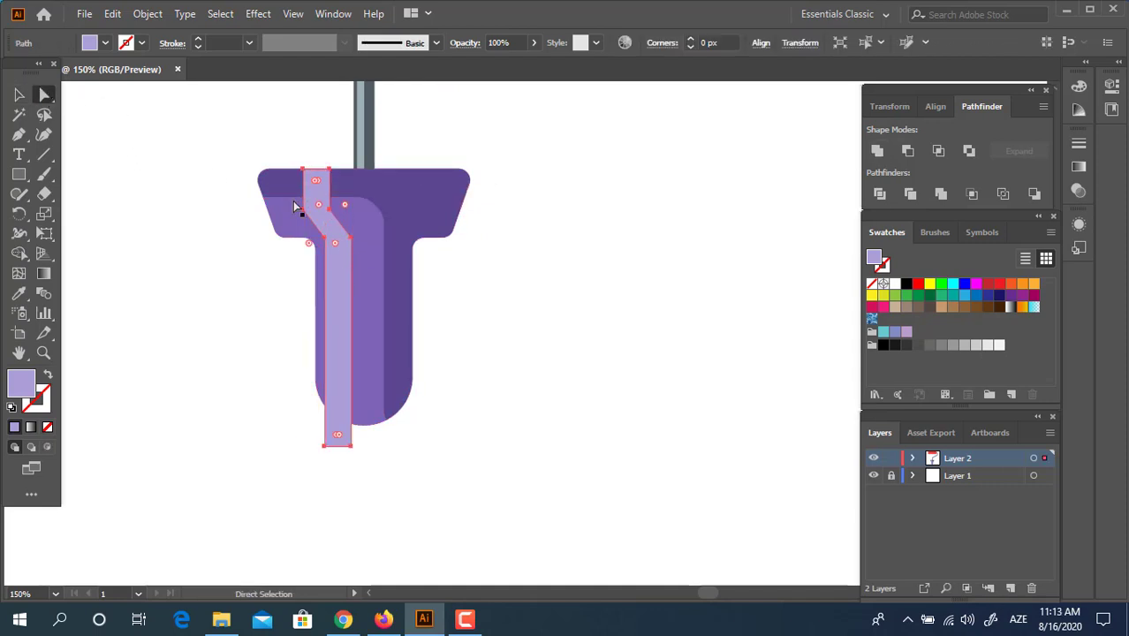
{"action": "left_click", "coordinate": [330, 209]}
{"action": "left_click", "coordinate": [303, 210], "text": "shift"}
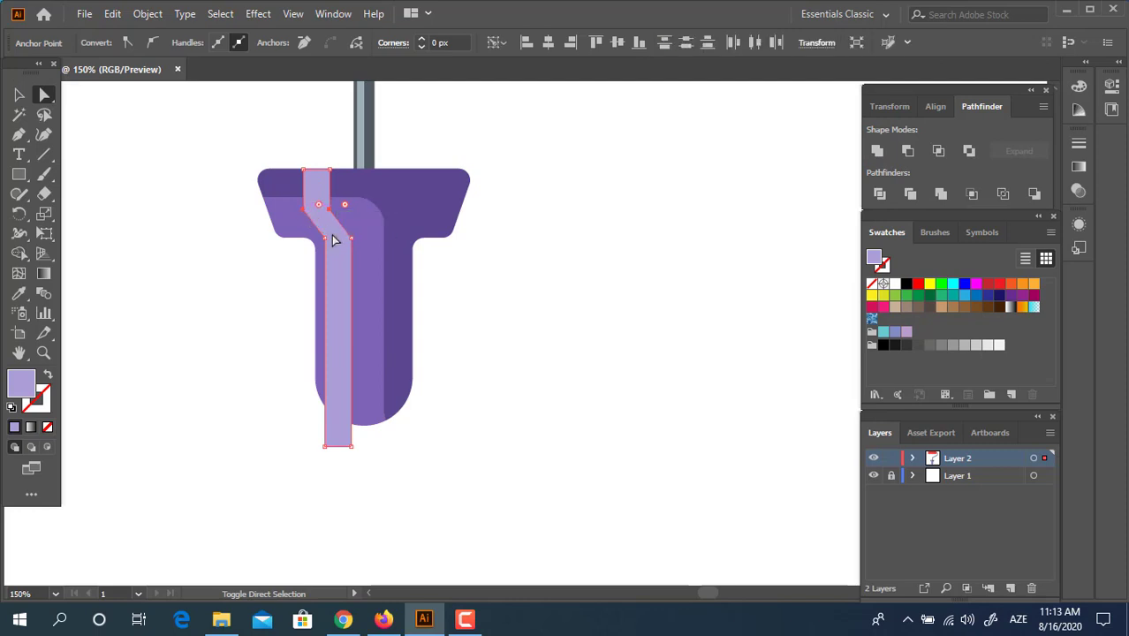
{"action": "left_click_drag", "start_coordinate": [344, 204], "coordinate": [371, 200]}
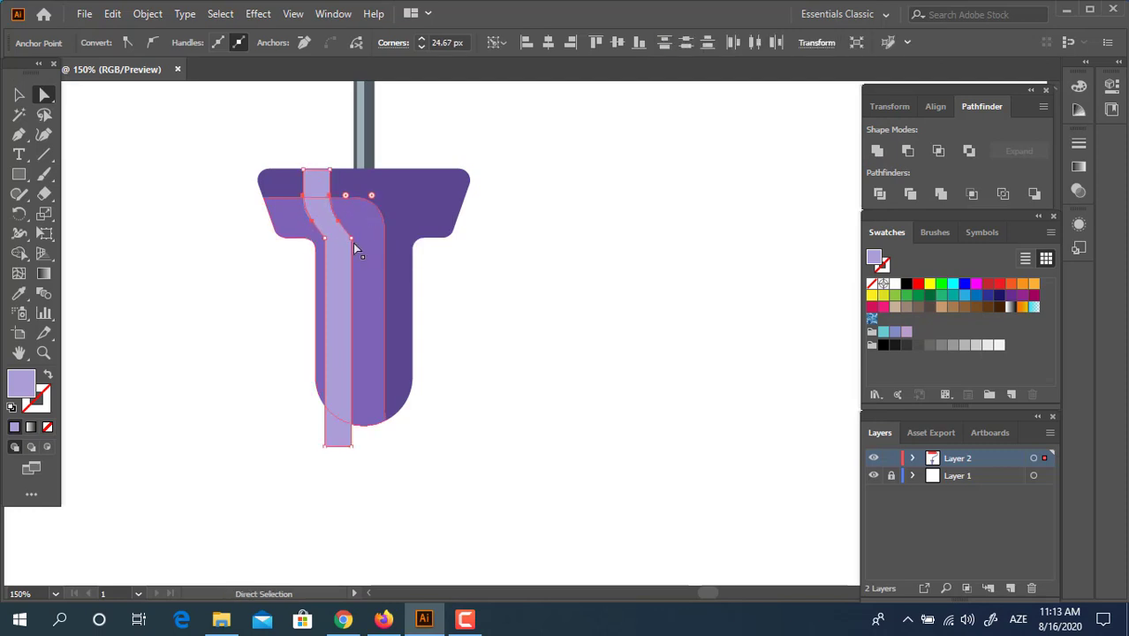
- Round both corners of the highlight's lower bend so it flows smoothly into the vertical strip
{"action": "left_click", "coordinate": [352, 238]}
{"action": "left_click", "coordinate": [325, 239], "text": "shift"}
{"action": "left_click_drag", "start_coordinate": [337, 244], "coordinate": [297, 260]}
{"action": "left_click", "coordinate": [560, 320]}
- Divide the highlight strip along the grip's outline, ungroup the pieces and delete the part hanging below the rounded end
{"action": "scroll", "coordinate": [159, 214], "scroll_direction": "up", "scroll_amount": 2}
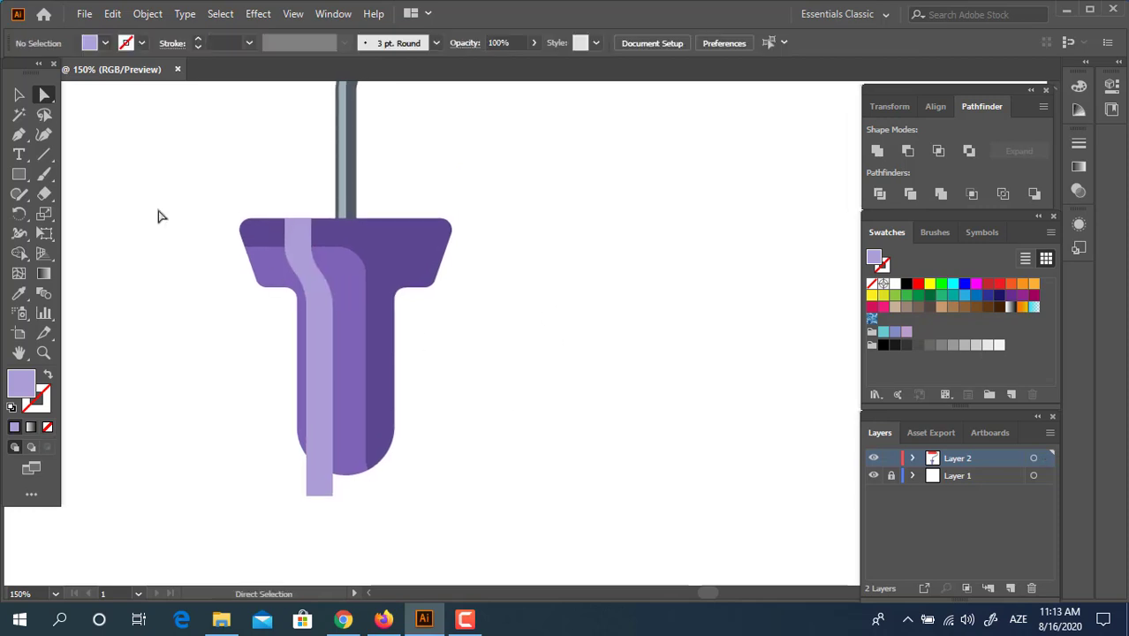
{"action": "left_click", "coordinate": [16, 96]}
{"action": "left_click_drag", "start_coordinate": [320, 476], "coordinate": [320, 477]}
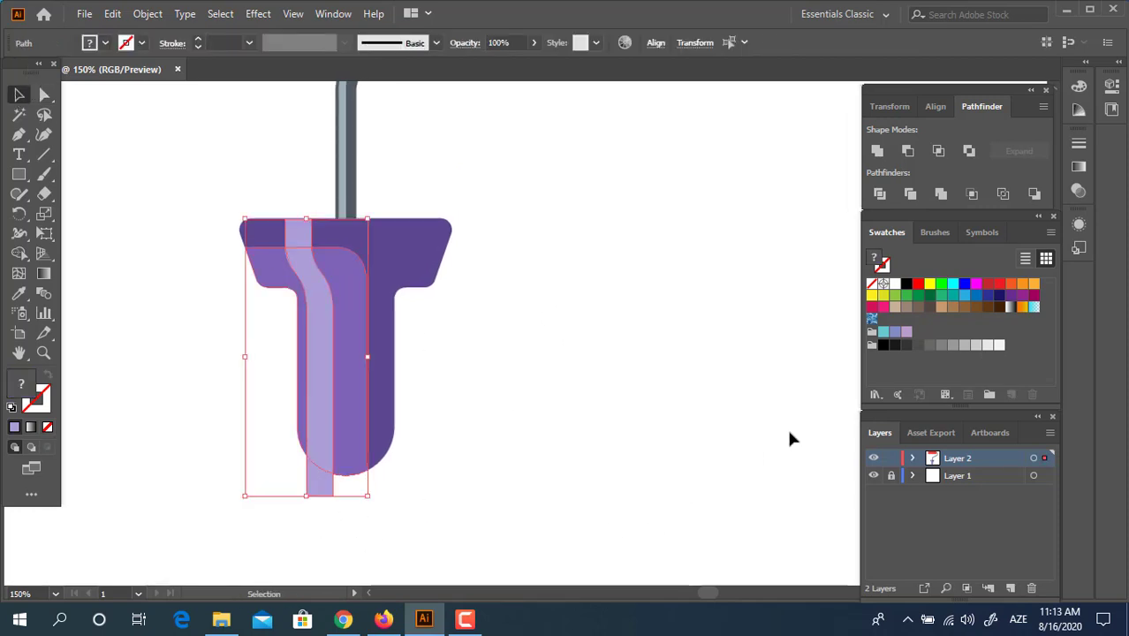
{"action": "right_click", "coordinate": [369, 399]}
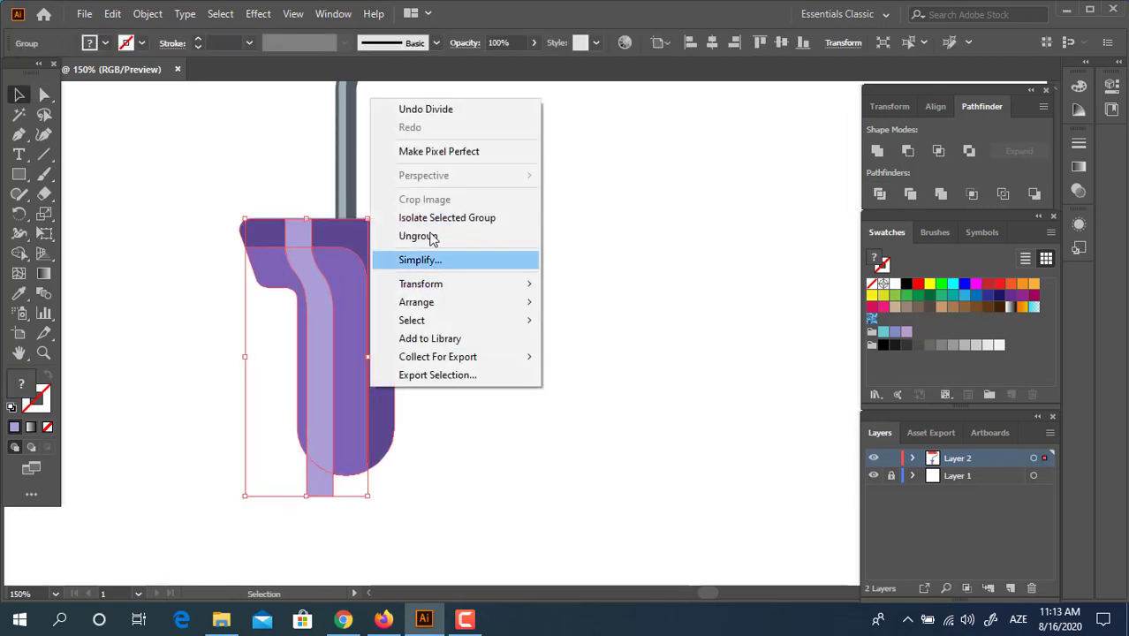
{"action": "left_click", "coordinate": [431, 236]}
{"action": "left_click", "coordinate": [332, 485]}
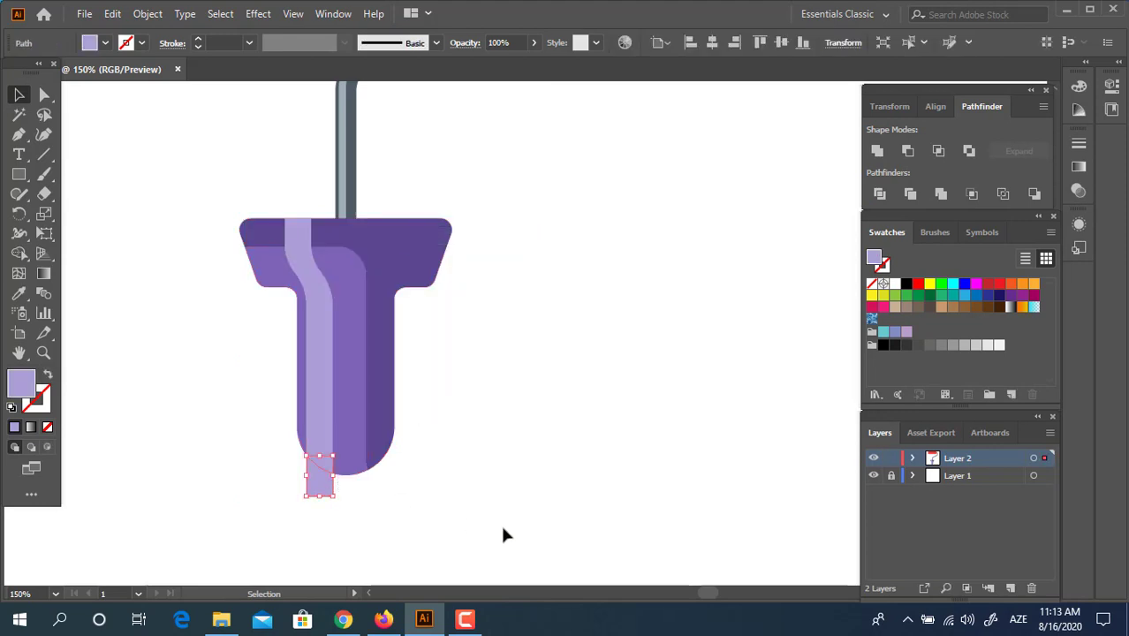
{"action": "key", "text": "Delete"}
- Group all the purple grip shapes, leaving the roller head and grey handle out of the group
{"action": "key", "text": "z"}
{"action": "left_click", "coordinate": [472, 329], "text": "alt"}
{"action": "left_click_drag", "start_coordinate": [557, 346], "coordinate": [532, 380]}
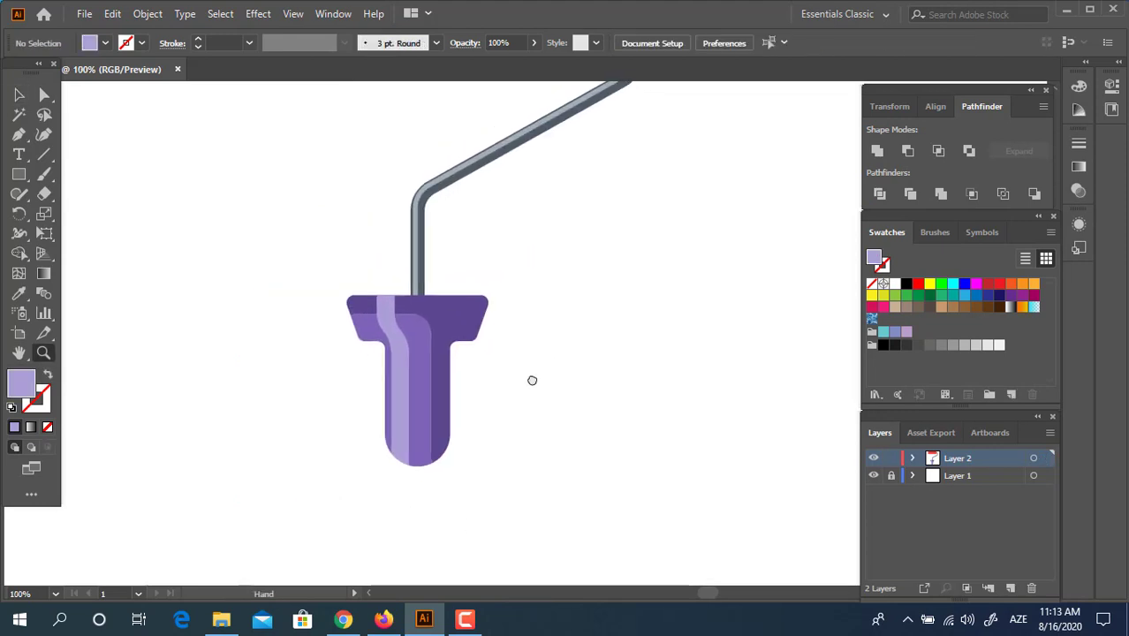
{"action": "left_click_drag", "start_coordinate": [446, 363], "coordinate": [400, 305]}
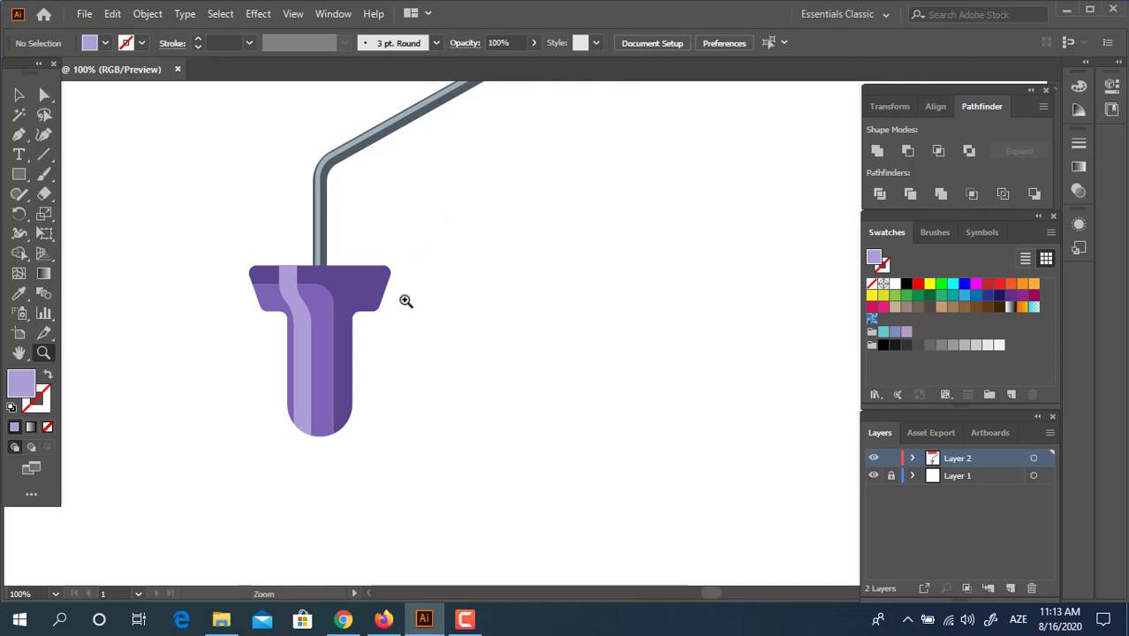
{"action": "left_click", "coordinate": [315, 273]}
{"action": "left_click_drag", "start_coordinate": [476, 387], "coordinate": [317, 360]}
{"action": "left_click", "coordinate": [449, 295], "text": "alt"}
{"action": "left_click", "coordinate": [448, 295], "text": "alt"}
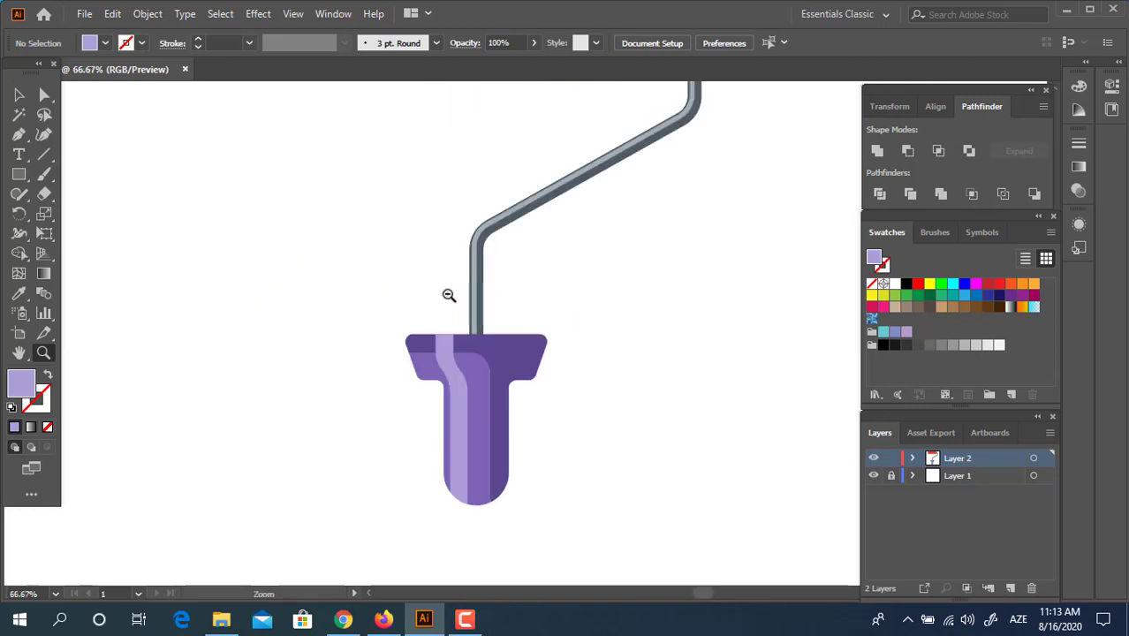
{"action": "left_click_drag", "start_coordinate": [574, 295], "coordinate": [463, 300]}
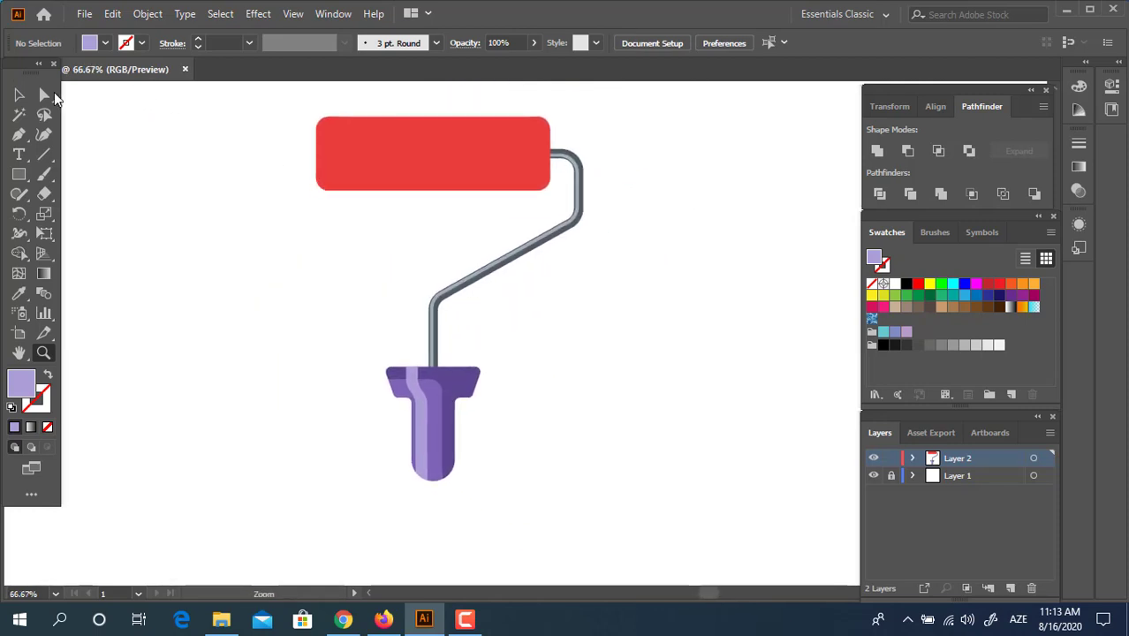
{"action": "left_click_drag", "start_coordinate": [507, 513], "coordinate": [322, 373]}
{"action": "left_click_drag", "start_coordinate": [477, 348], "coordinate": [353, 294]}
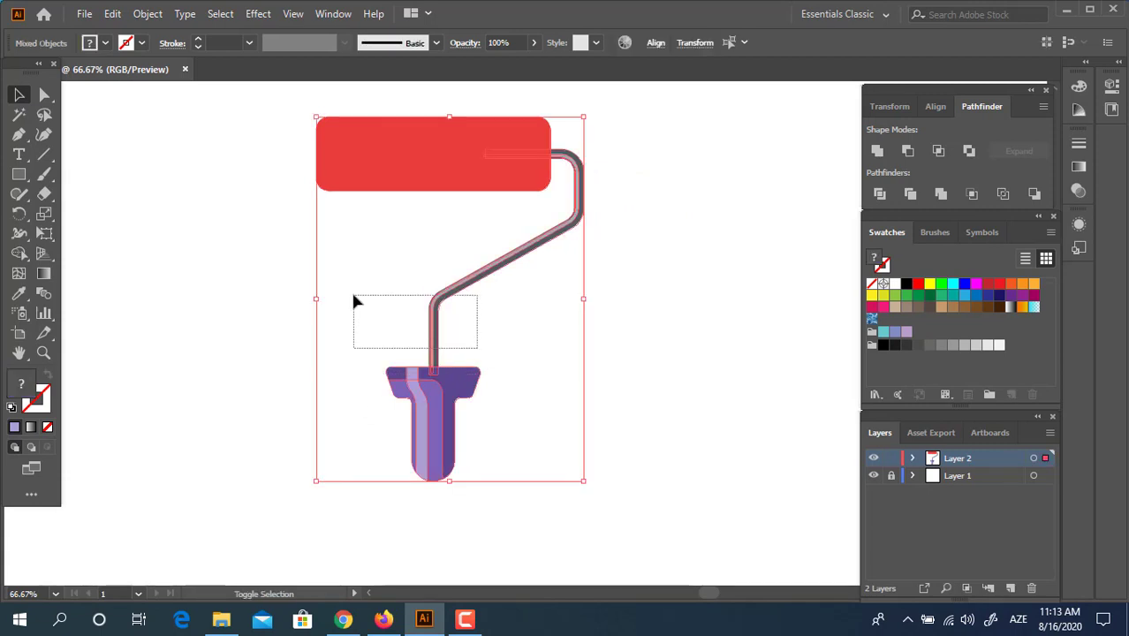
{"action": "right_click", "coordinate": [435, 427]}
{"action": "left_click", "coordinate": [499, 187]}
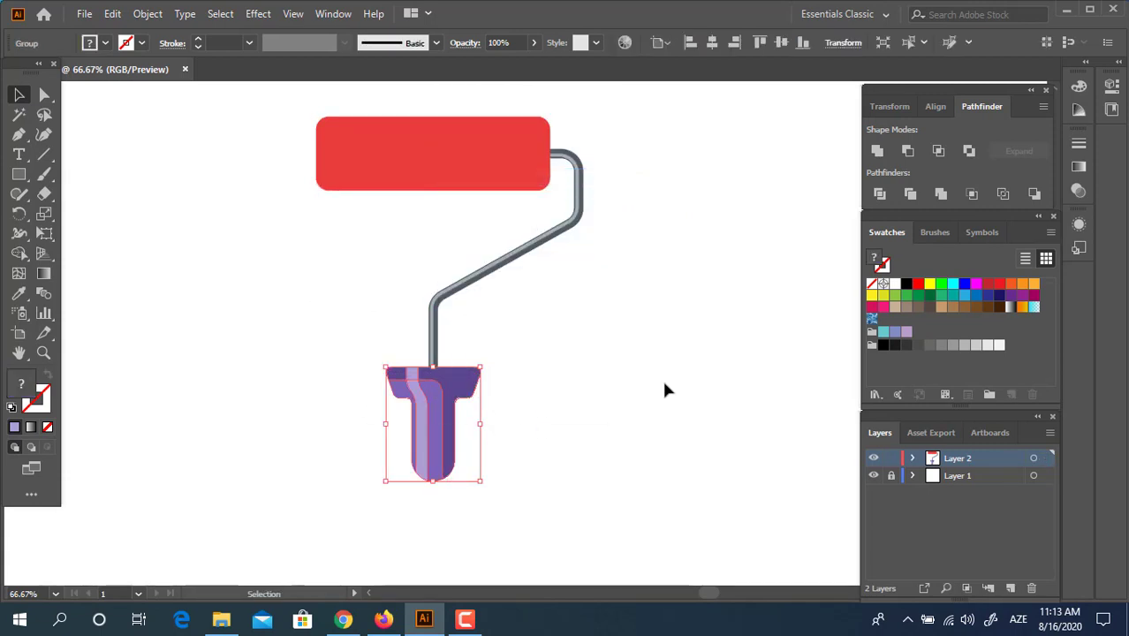
{"action": "left_click", "coordinate": [665, 389]}
- Draw a closed four-point shadow wedge with the Pen tool under the right side of the flange, slanting down past the grip's right edge
{"action": "left_click_drag", "start_coordinate": [665, 388], "coordinate": [664, 417]}
{"action": "key", "text": "z"}
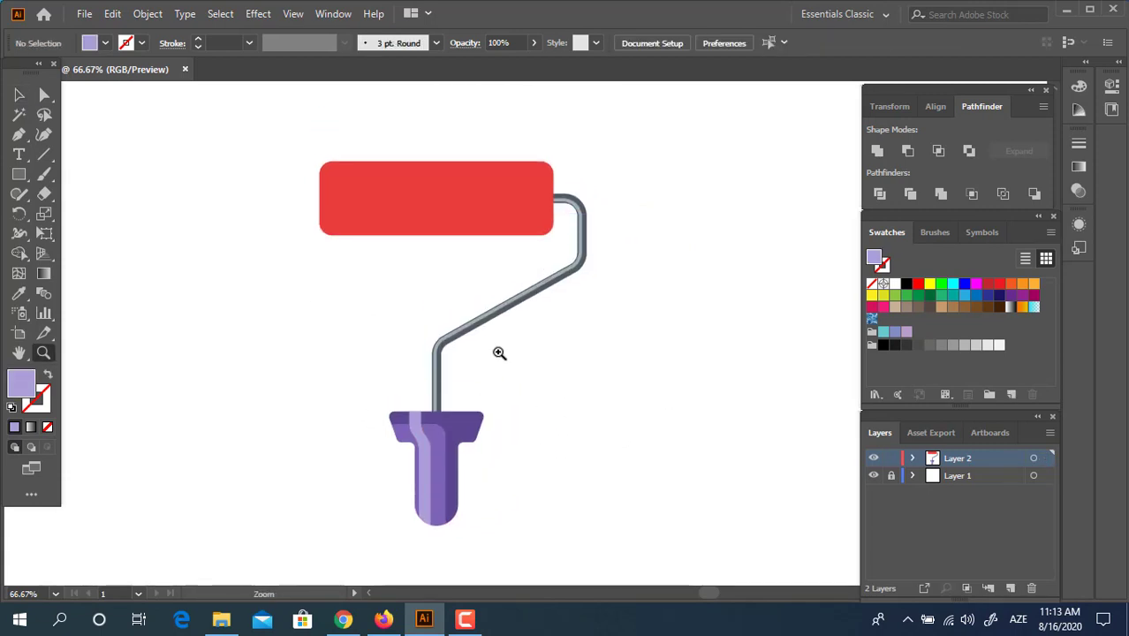
{"action": "left_click", "coordinate": [499, 351]}
{"action": "left_click_drag", "start_coordinate": [488, 330], "coordinate": [497, 172]}
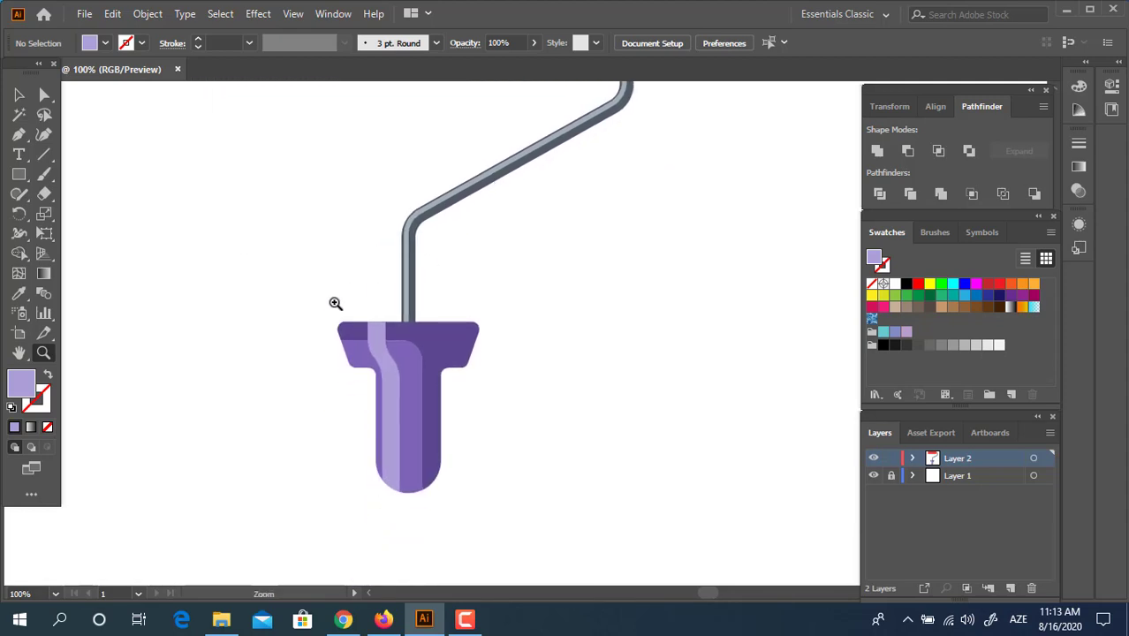
{"action": "left_click", "coordinate": [460, 364]}
{"action": "left_click", "coordinate": [512, 432]}
{"action": "left_click_drag", "start_coordinate": [466, 359], "coordinate": [440, 419]}
{"action": "key", "text": "p"}
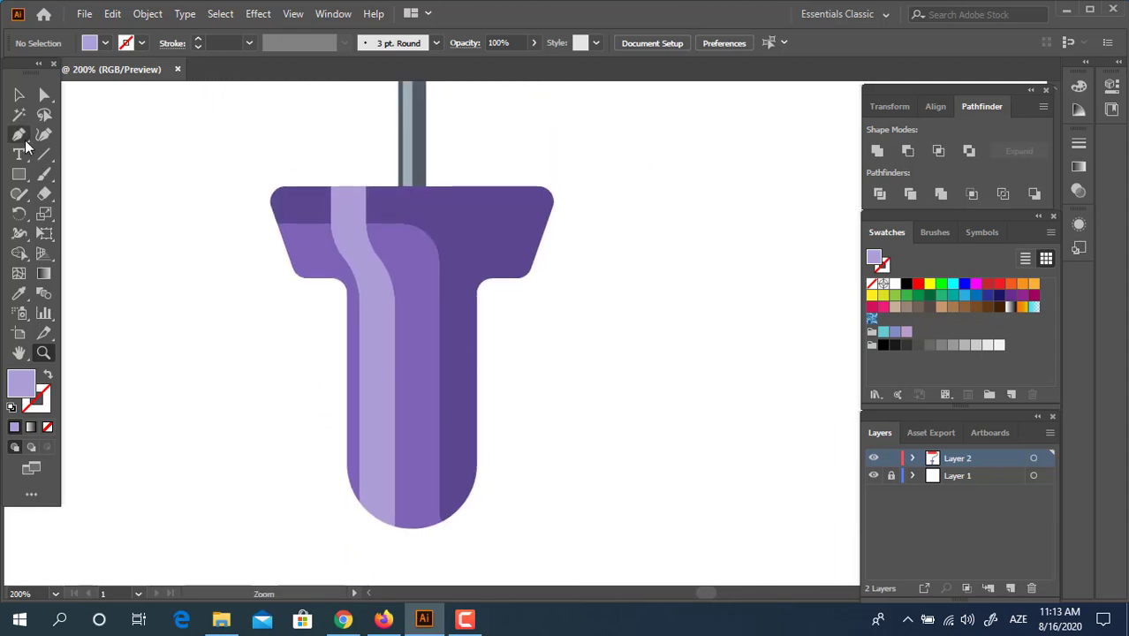
{"action": "left_click", "coordinate": [511, 280]}
{"action": "left_click", "coordinate": [414, 281]}
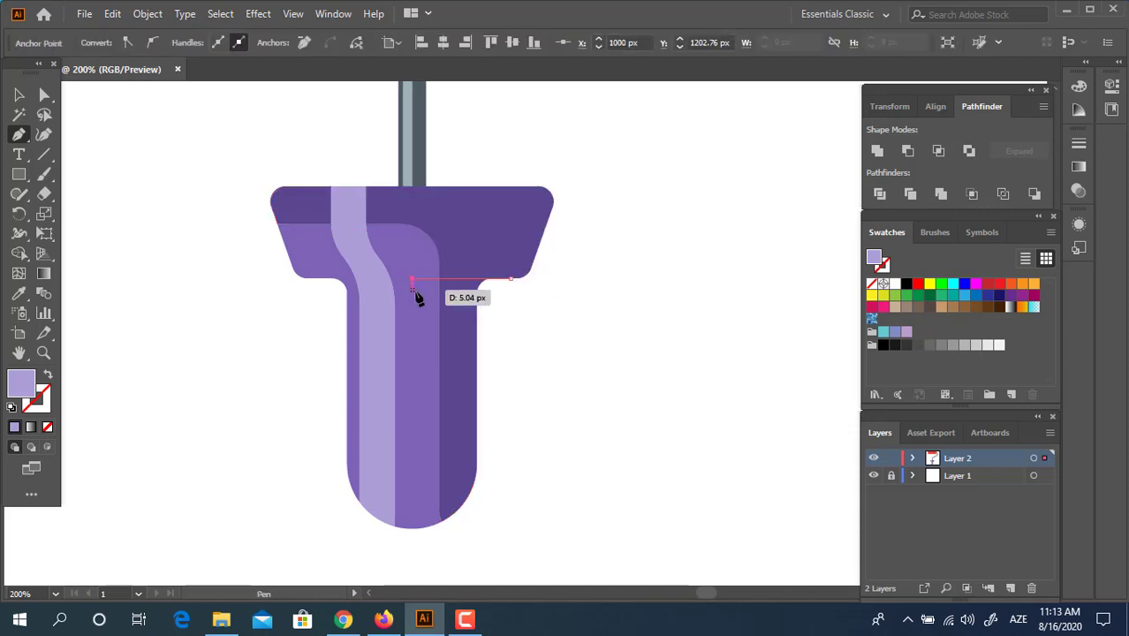
{"action": "left_click", "coordinate": [504, 341]}
{"action": "left_click", "coordinate": [510, 280]}
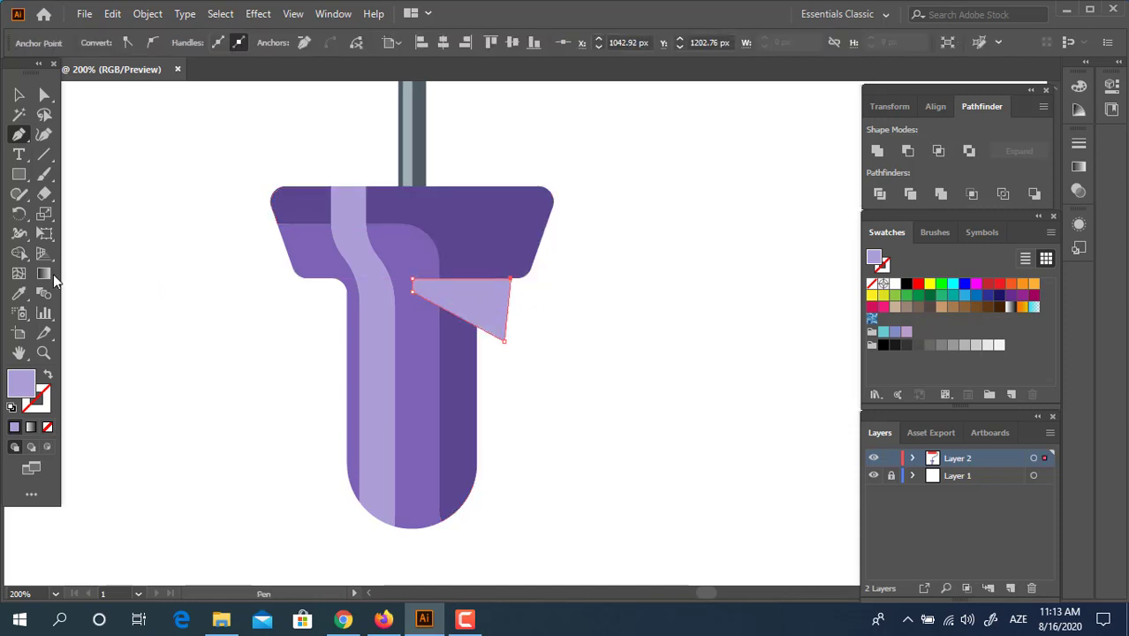
- Sample the grip's dark purple for the shadow wedge and darken its fill to 42357A
{"action": "left_click", "coordinate": [19, 293]}
{"action": "left_click", "coordinate": [451, 242]}
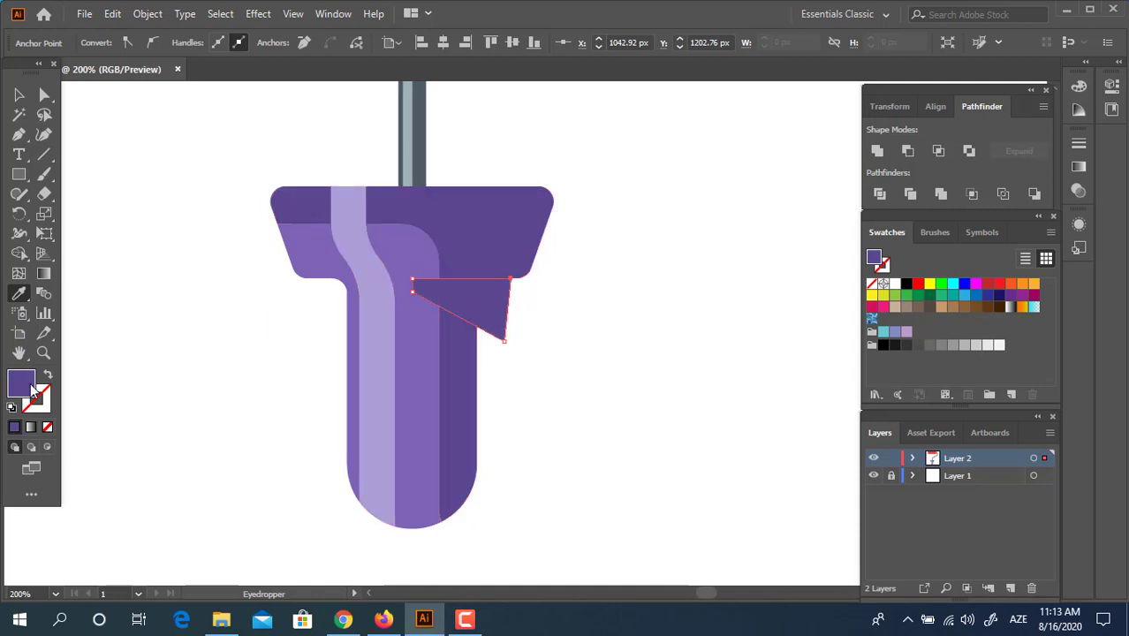
{"action": "double_click", "coordinate": [31, 386]}
{"action": "mouse_move", "coordinate": [122, 156]}
{"action": "left_mouse_down"}
{"action": "mouse_move", "coordinate": [128, 175]}
{"action": "mouse_move", "coordinate": [139, 171]}
{"action": "left_mouse_up"}
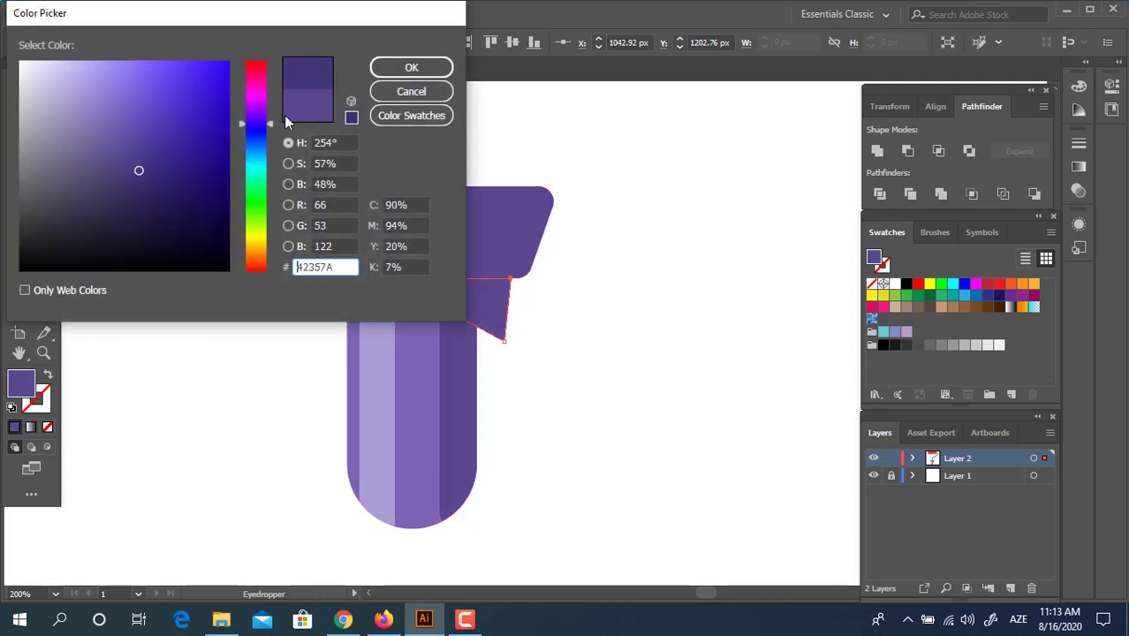
{"action": "left_click", "coordinate": [411, 67]}
- Round the two corners at the wedge's narrow left end into a smooth tip
{"action": "key", "text": "a"}
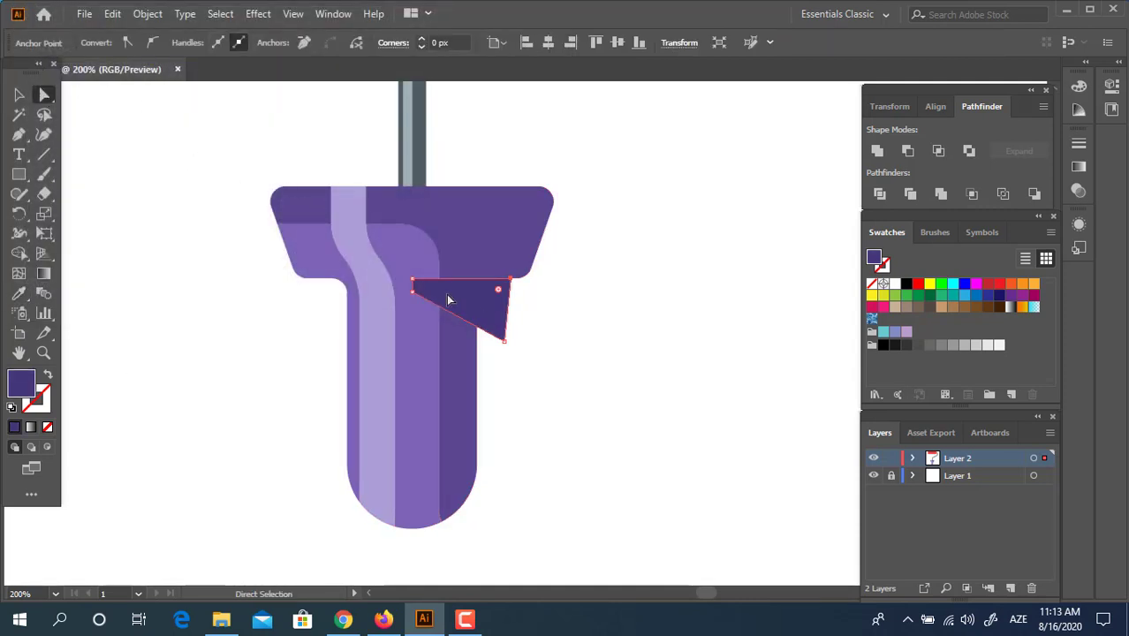
{"action": "left_click", "coordinate": [417, 295]}
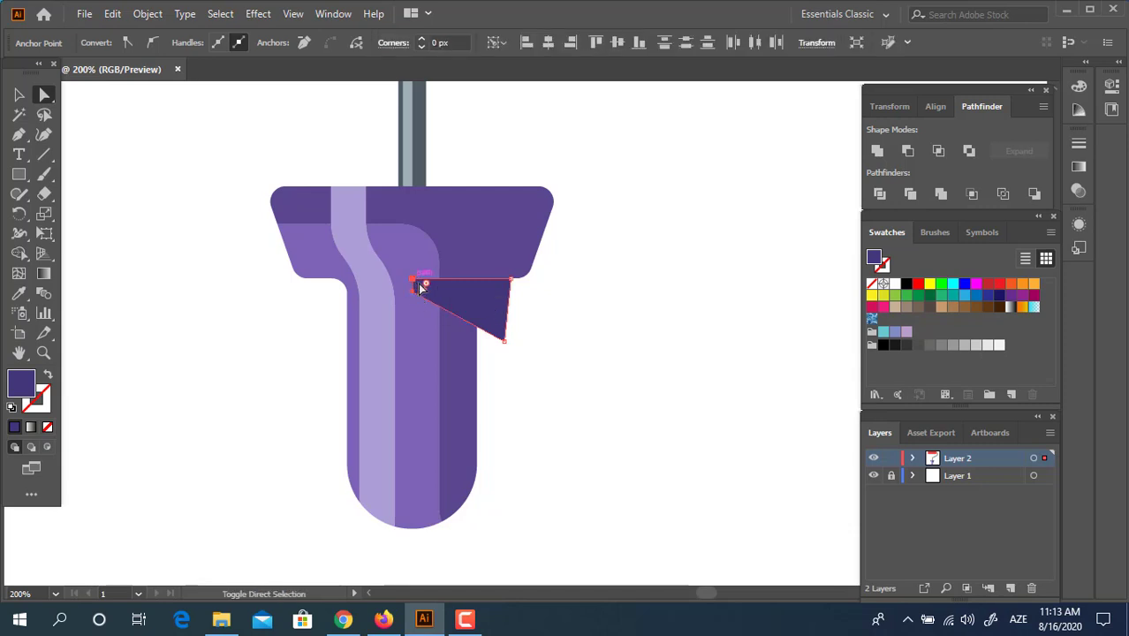
{"action": "left_click_drag", "start_coordinate": [420, 286], "coordinate": [468, 306]}
- Divide the wedge by the grip's outline, ungroup the pieces and delete the part outside the grip
{"action": "left_click", "coordinate": [18, 97]}
{"action": "left_click_drag", "start_coordinate": [611, 372], "coordinate": [477, 282]}
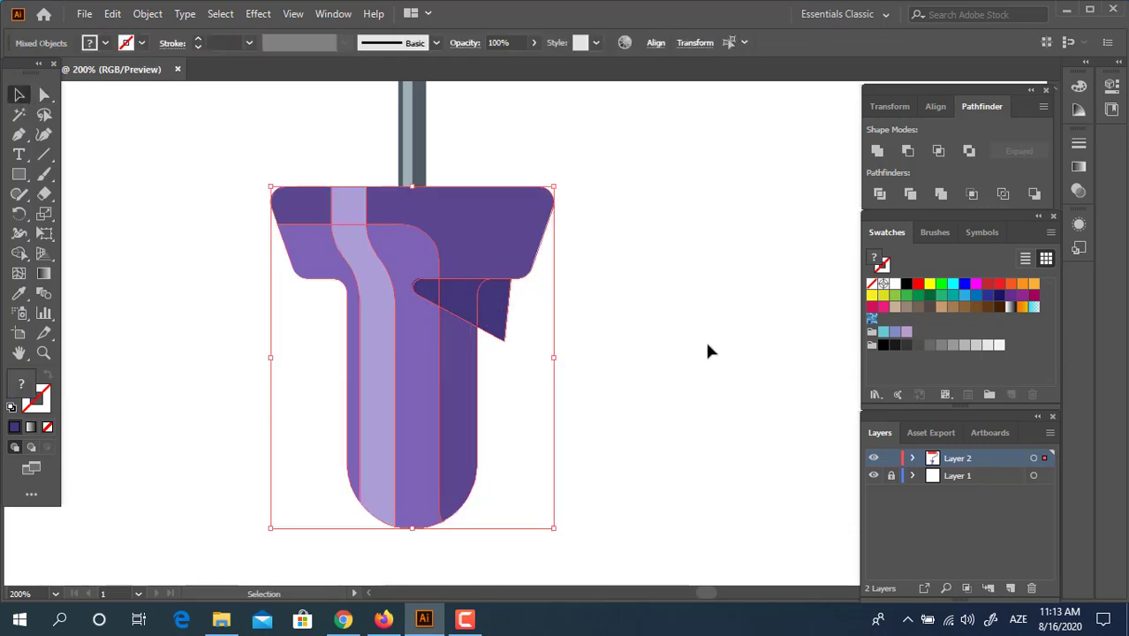
{"action": "right_click", "coordinate": [513, 287]}
{"action": "left_click", "coordinate": [560, 413]}
{"action": "left_click", "coordinate": [517, 328]}
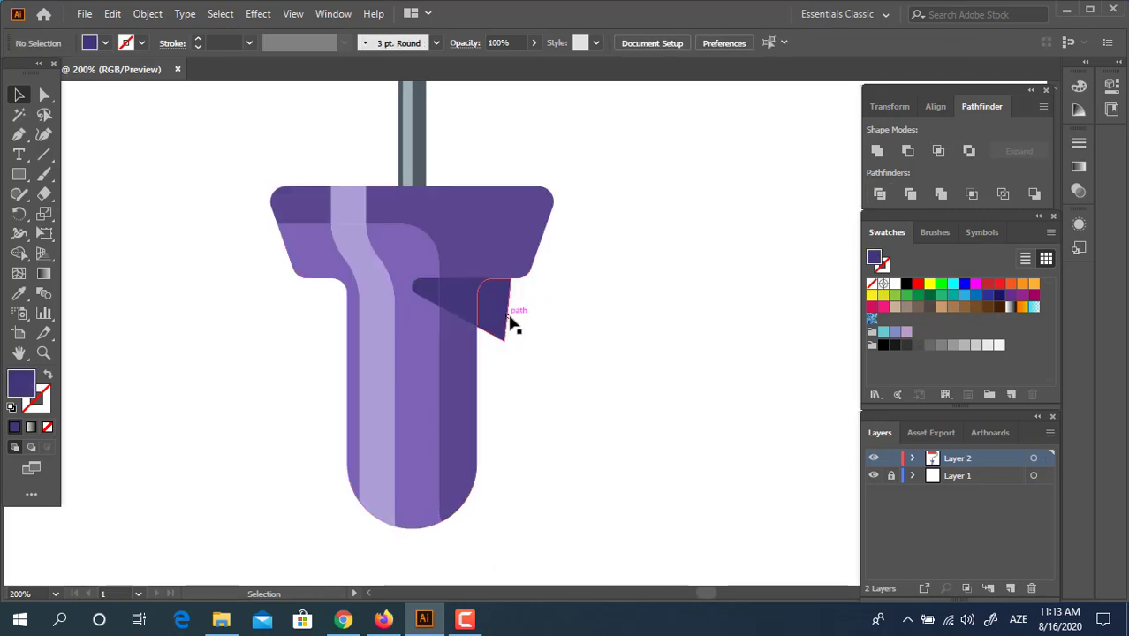
{"action": "left_click", "coordinate": [510, 321]}
- Group the grip shapes together with the trimmed shadow, excluding the handle
{"action": "left_click_drag", "start_coordinate": [580, 504], "coordinate": [182, 219]}
{"action": "left_click", "coordinate": [574, 434]}
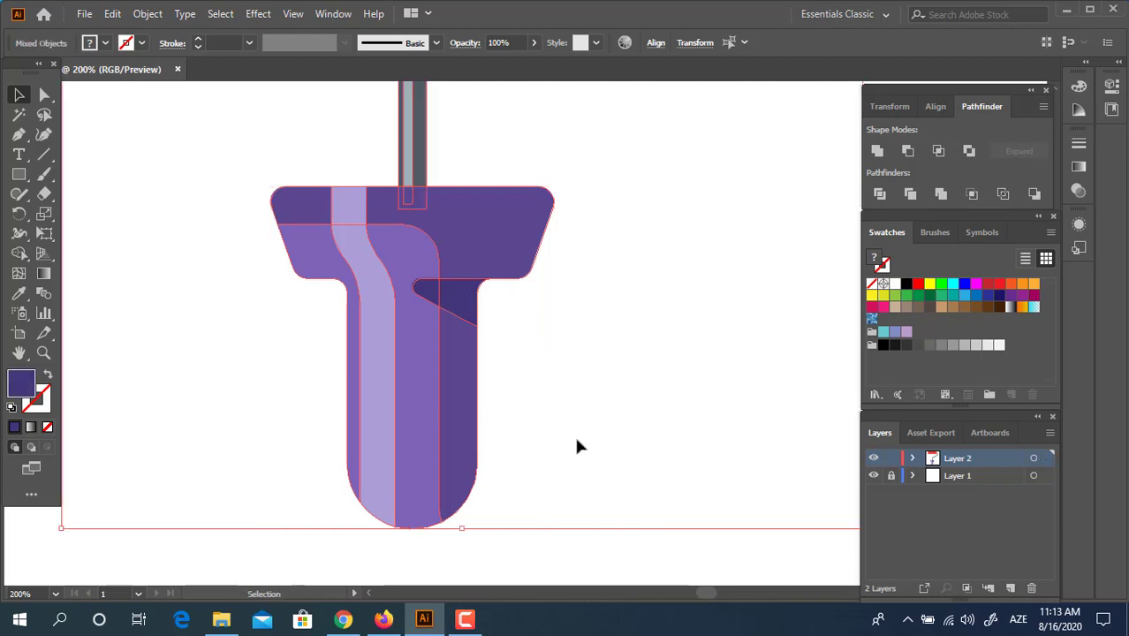
{"action": "left_click_drag", "start_coordinate": [595, 508], "coordinate": [171, 219]}
{"action": "right_click", "coordinate": [396, 303]}
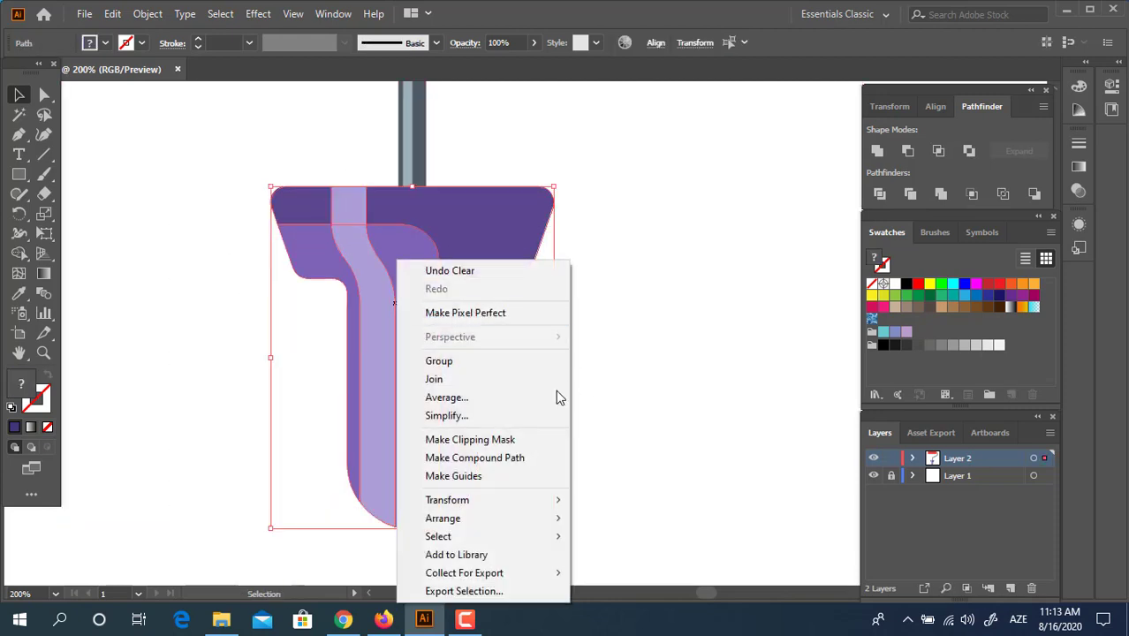
{"action": "left_click", "coordinate": [465, 365]}
{"action": "left_click", "coordinate": [566, 308]}
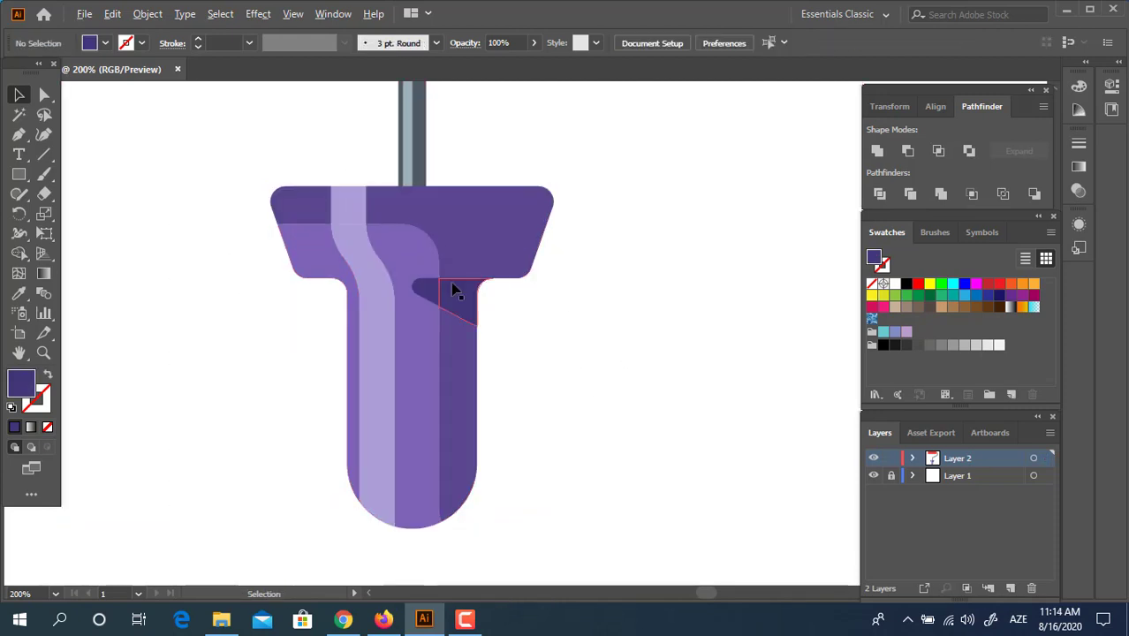
- Isolate the roller head and handle group and change the head's fill to the pinkish red E82D59
{"action": "key", "text": "z"}
{"action": "left_click", "coordinate": [535, 318], "text": "alt"}
{"action": "left_click", "coordinate": [534, 318], "text": "alt"}
{"action": "left_click", "coordinate": [534, 316], "text": "alt"}
{"action": "left_click", "coordinate": [547, 273], "text": "alt"}
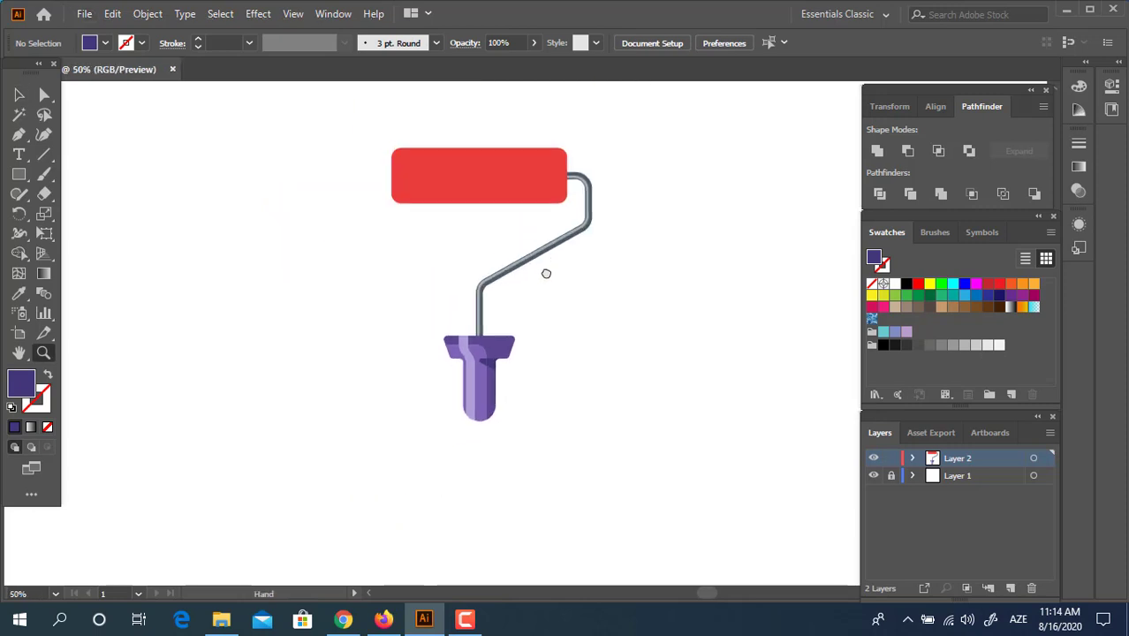
{"action": "left_click", "coordinate": [19, 95]}
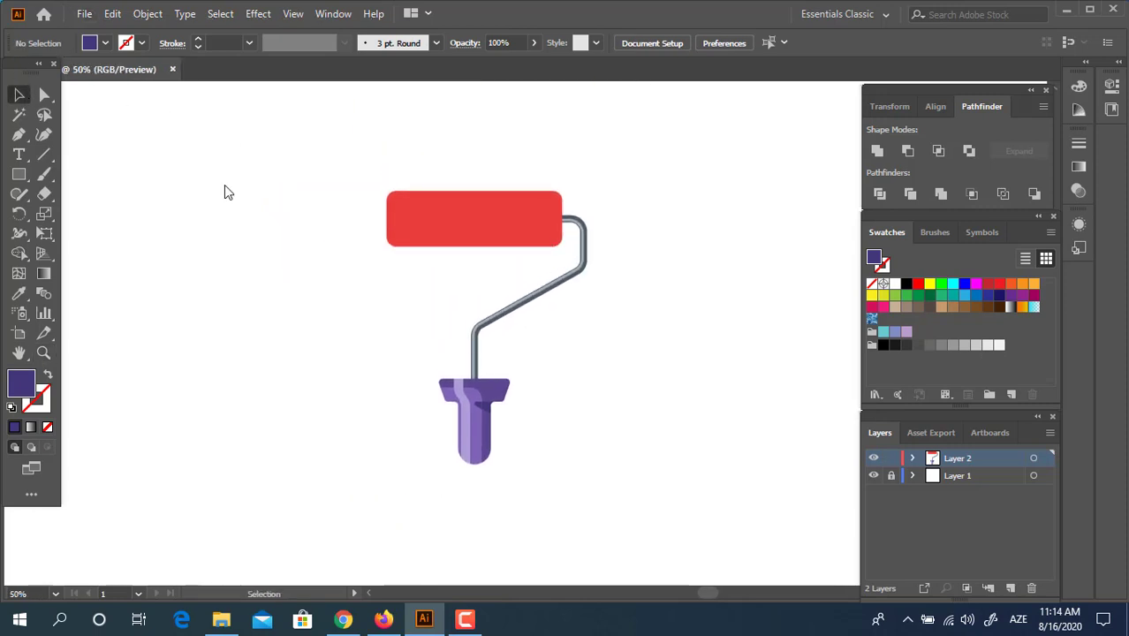
{"action": "left_click", "coordinate": [444, 229]}
{"action": "double_click", "coordinate": [496, 222]}
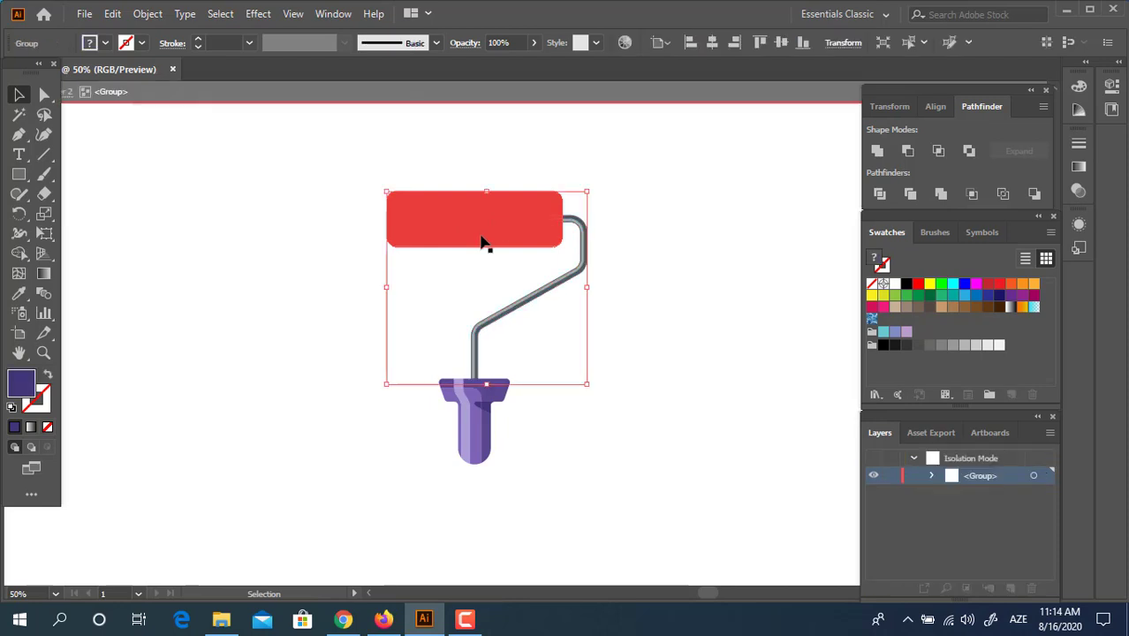
{"action": "left_click", "coordinate": [469, 227]}
{"action": "double_click", "coordinate": [24, 384]}
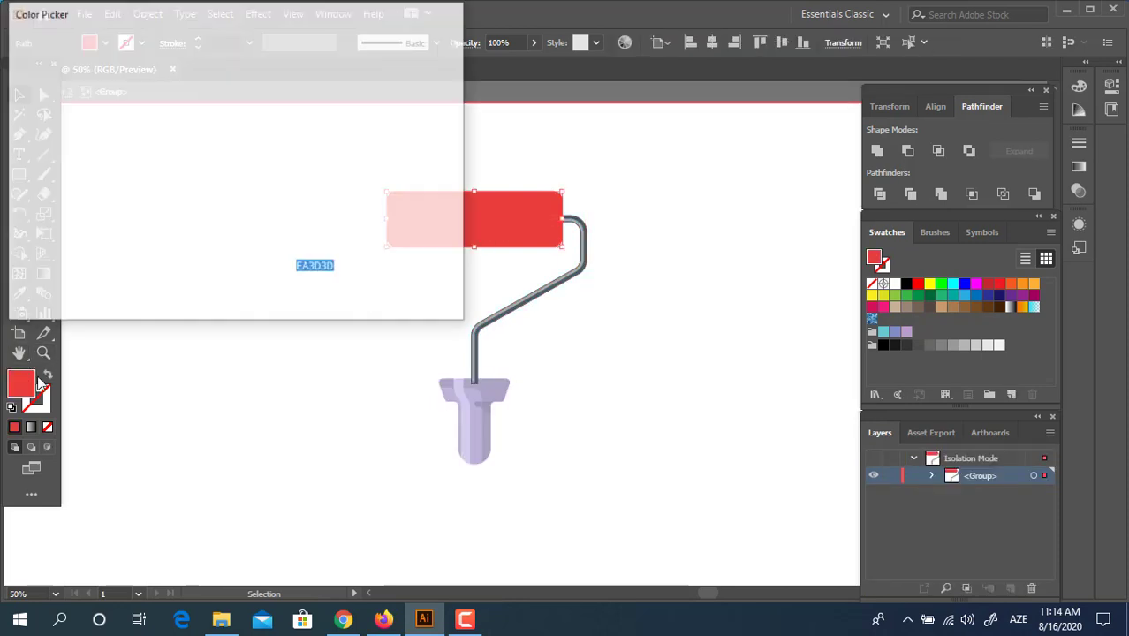
{"action": "left_click_drag", "start_coordinate": [254, 103], "coordinate": [255, 71]}
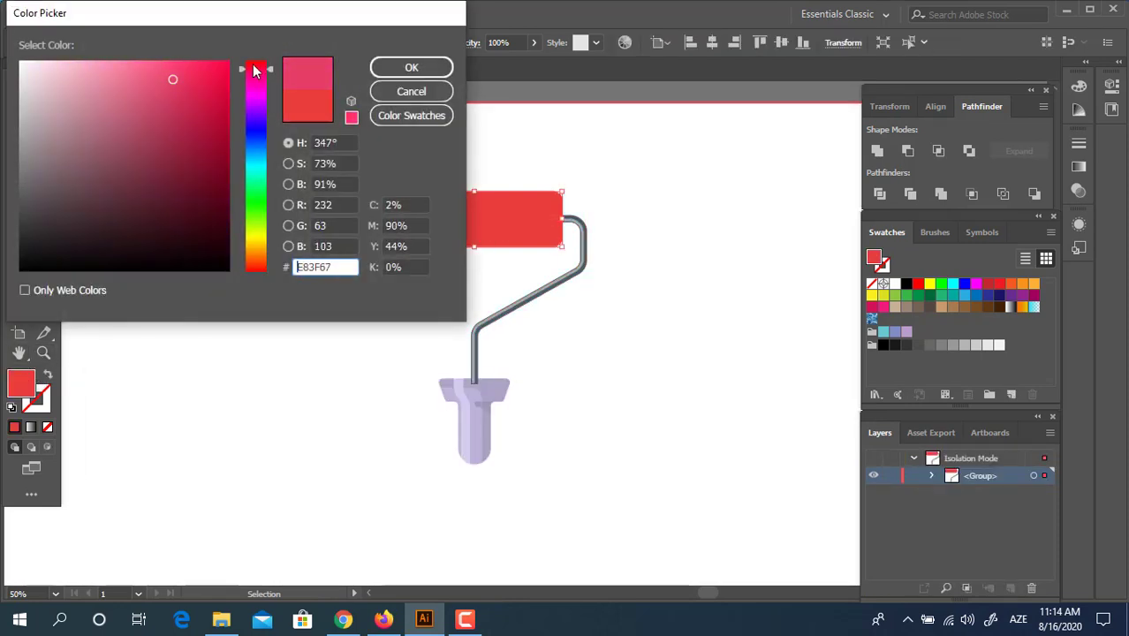
{"action": "left_click_drag", "start_coordinate": [175, 80], "coordinate": [190, 78]}
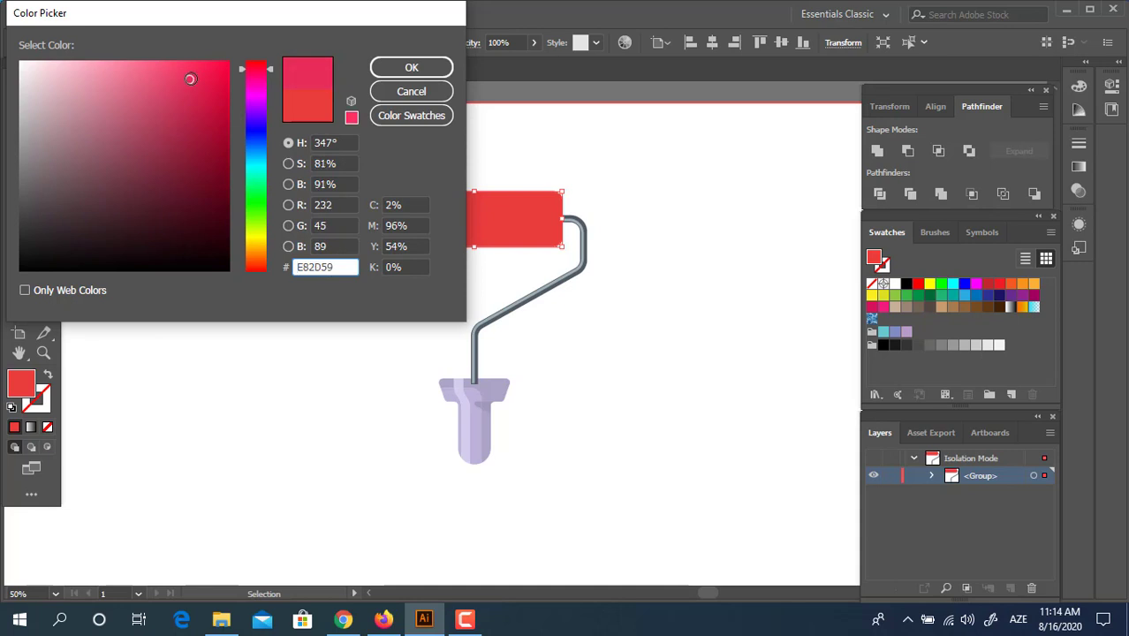
{"action": "left_click", "coordinate": [411, 67]}
- Draw a rectangle over the lower part of the roller head, overhanging both sides, and fill it with a darker crimson
{"action": "key", "text": "z"}
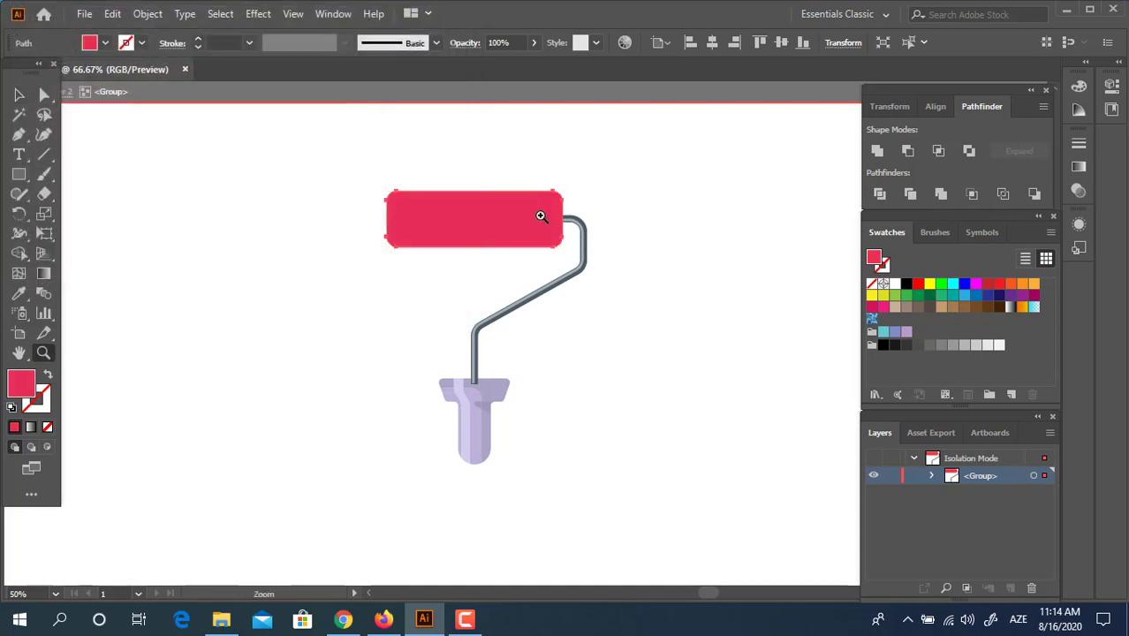
{"action": "left_click", "coordinate": [542, 217]}
{"action": "left_click_drag", "start_coordinate": [514, 360], "coordinate": [474, 327]}
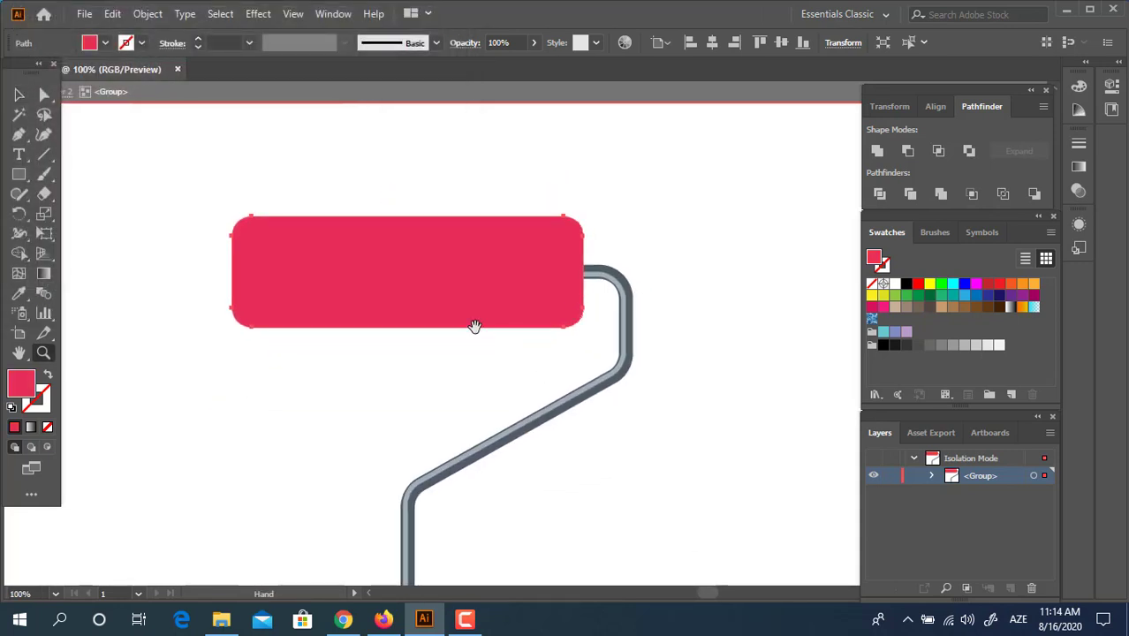
{"action": "left_click", "coordinate": [18, 174]}
{"action": "left_click_drag", "start_coordinate": [182, 295], "coordinate": [605, 371]}
{"action": "double_click", "coordinate": [21, 387]}
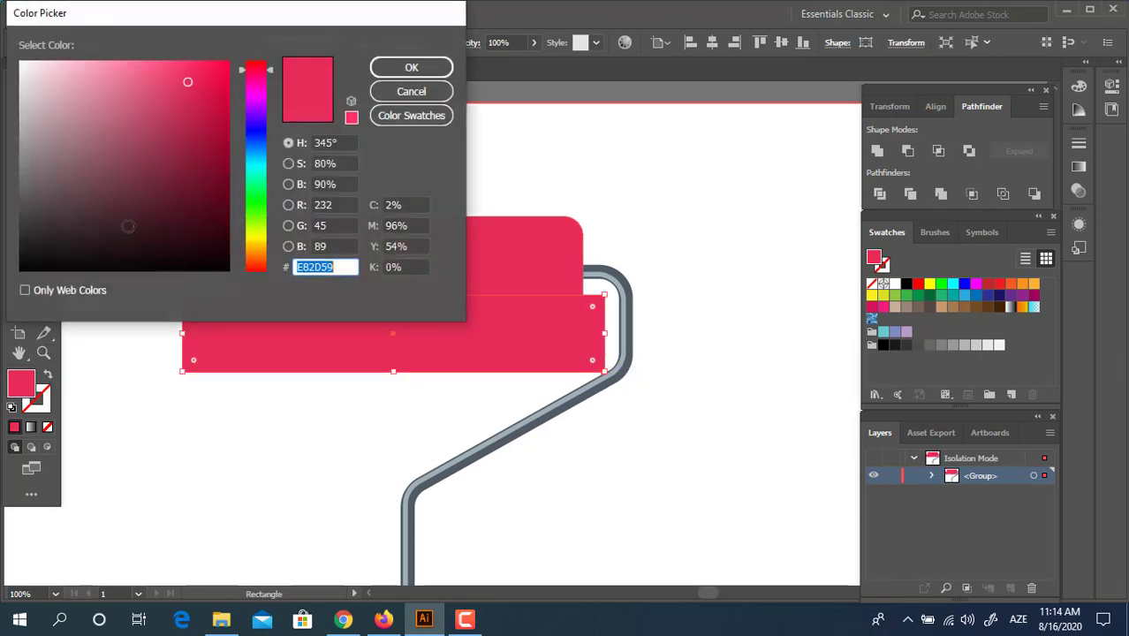
{"action": "left_click", "coordinate": [204, 111]}
{"action": "left_click", "coordinate": [412, 67]}
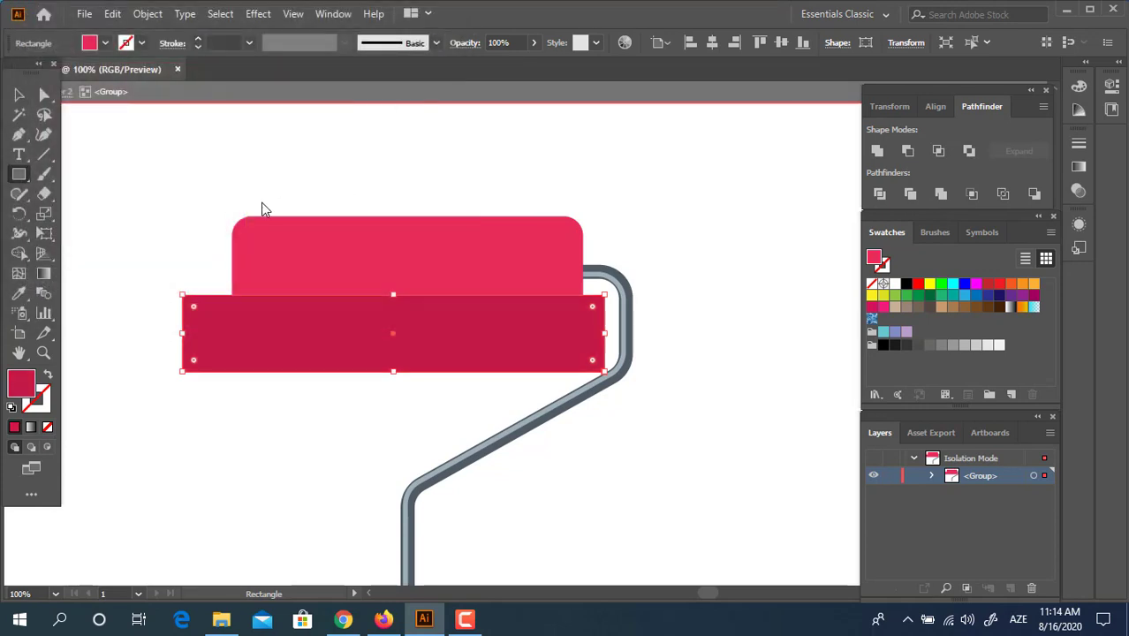
- Draw overhanging strips across the head's top edge and middle, keeping the top one crimson and filling the middle one light pink FC7094
{"action": "left_click_drag", "start_coordinate": [198, 209], "coordinate": [606, 232]}
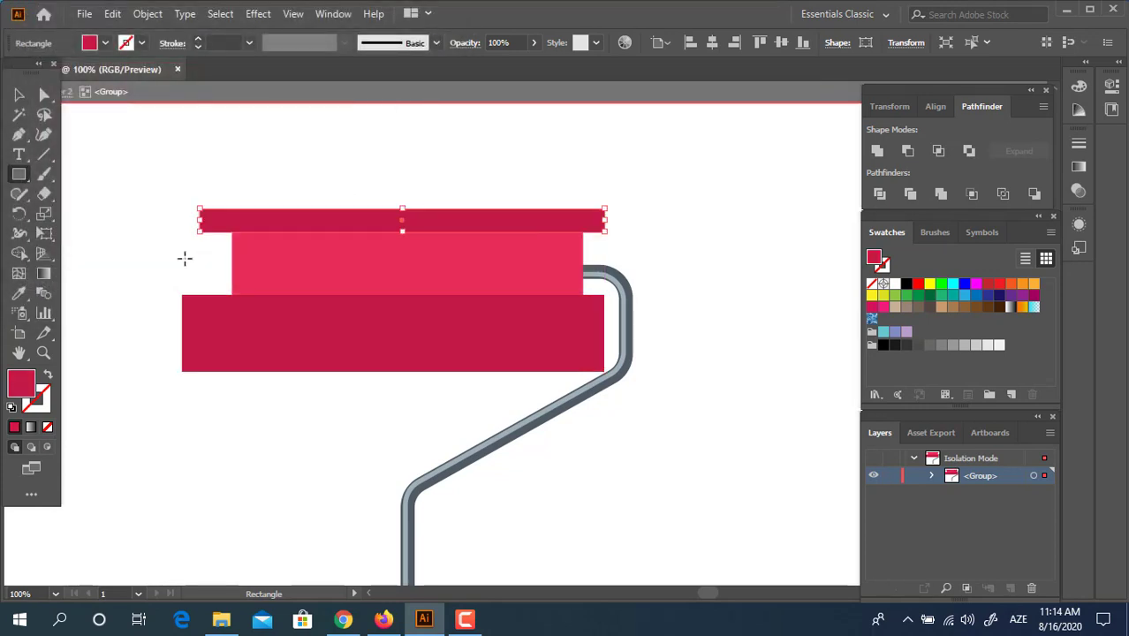
{"action": "mouse_move", "coordinate": [182, 259]}
{"action": "left_mouse_down"}
{"action": "mouse_move", "coordinate": [584, 264]}
{"action": "mouse_move", "coordinate": [601, 278]}
{"action": "left_mouse_up"}
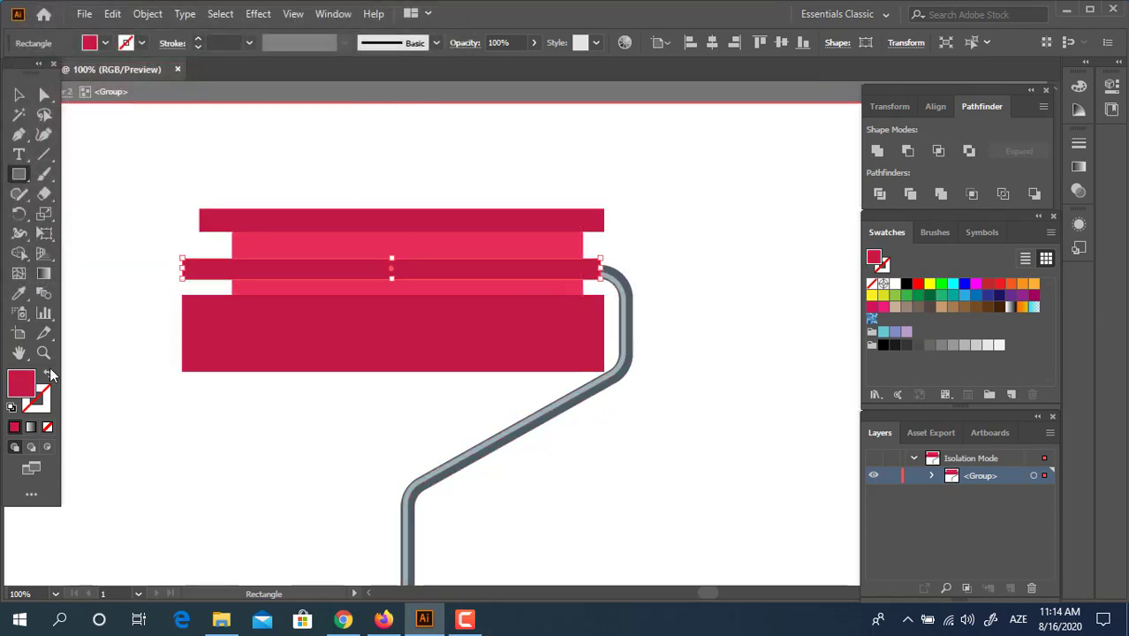
{"action": "left_click", "coordinate": [19, 292]}
{"action": "left_click", "coordinate": [366, 235]}
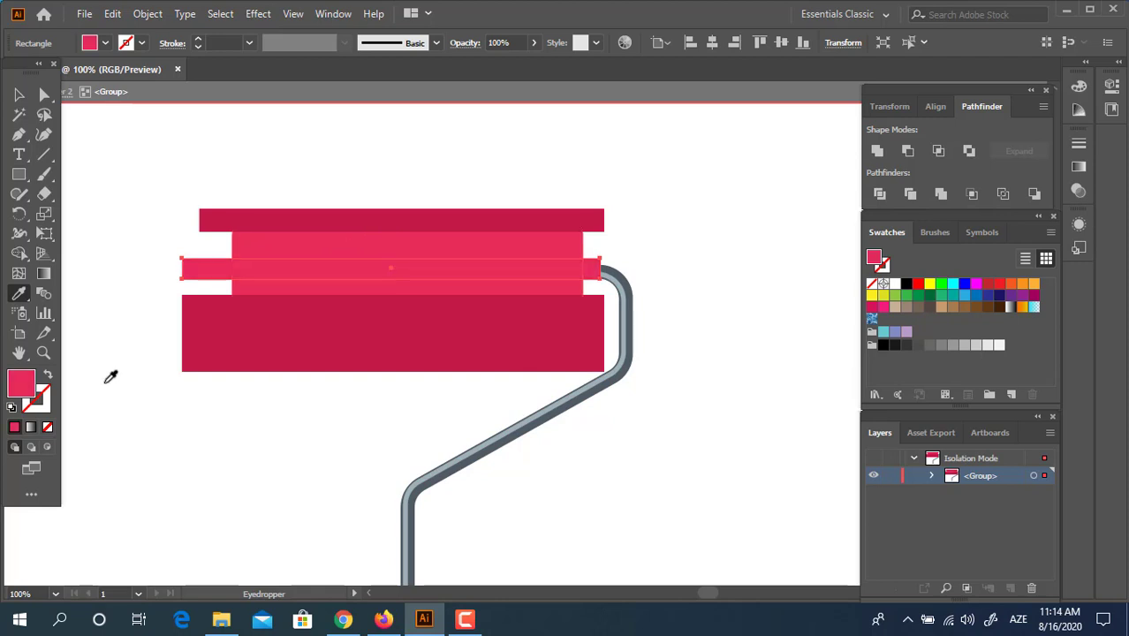
{"action": "double_click", "coordinate": [21, 381]}
{"action": "left_click_drag", "start_coordinate": [172, 76], "coordinate": [133, 60]}
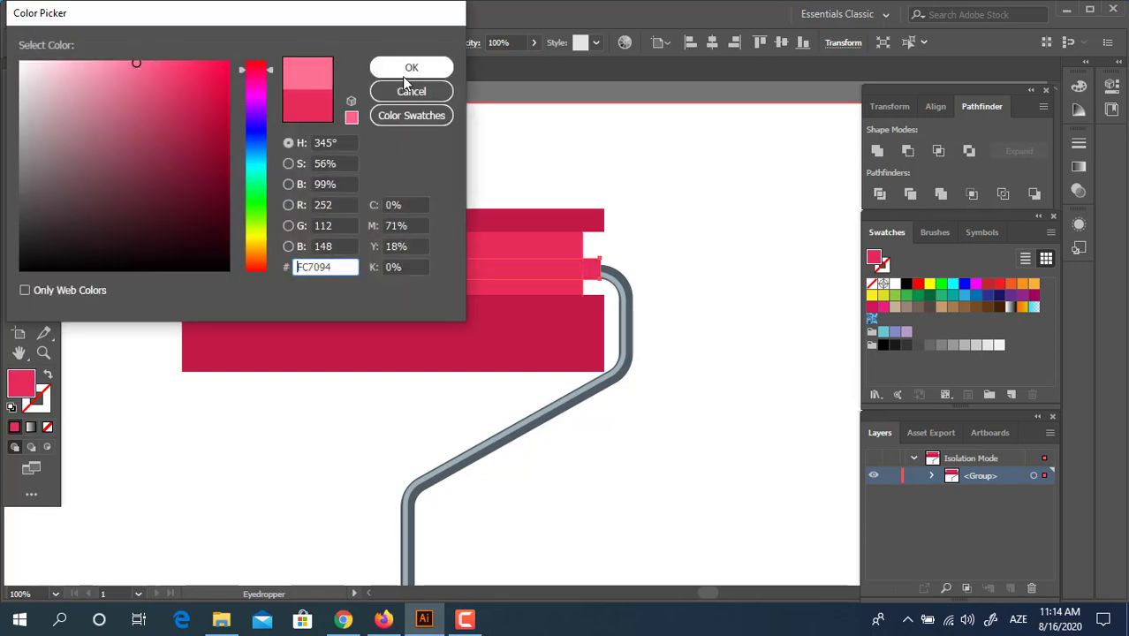
{"action": "left_click", "coordinate": [410, 68]}
- Move the light pink strip slightly up and extend the lower crimson rectangle's top edge slightly upward
{"action": "left_click", "coordinate": [19, 96]}
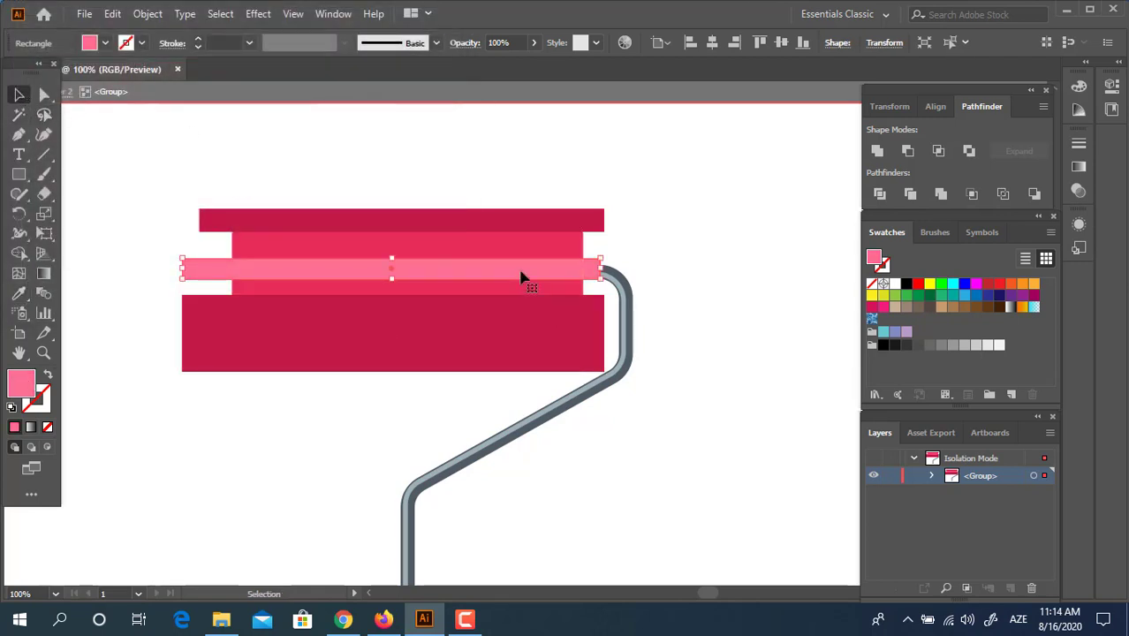
{"action": "left_click_drag", "start_coordinate": [521, 277], "coordinate": [521, 267]}
{"action": "left_click", "coordinate": [396, 310]}
{"action": "left_click_drag", "start_coordinate": [393, 296], "coordinate": [393, 291]}
- Divide the roller head together with its three overlapping strips and ungroup the resulting pieces
{"action": "left_click", "coordinate": [479, 288], "text": "shift"}
{"action": "left_click", "coordinate": [454, 265], "text": "shift"}
{"action": "left_click", "coordinate": [461, 230], "text": "shift"}
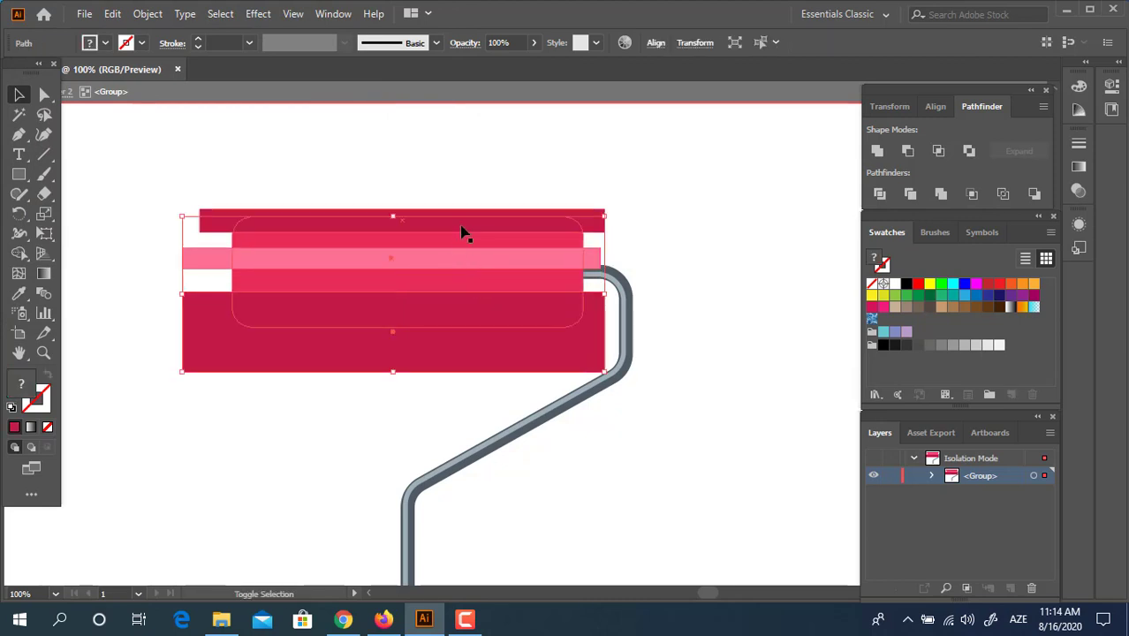
{"action": "key", "text": "ctrl+g"}
{"action": "right_click", "coordinate": [711, 277]}
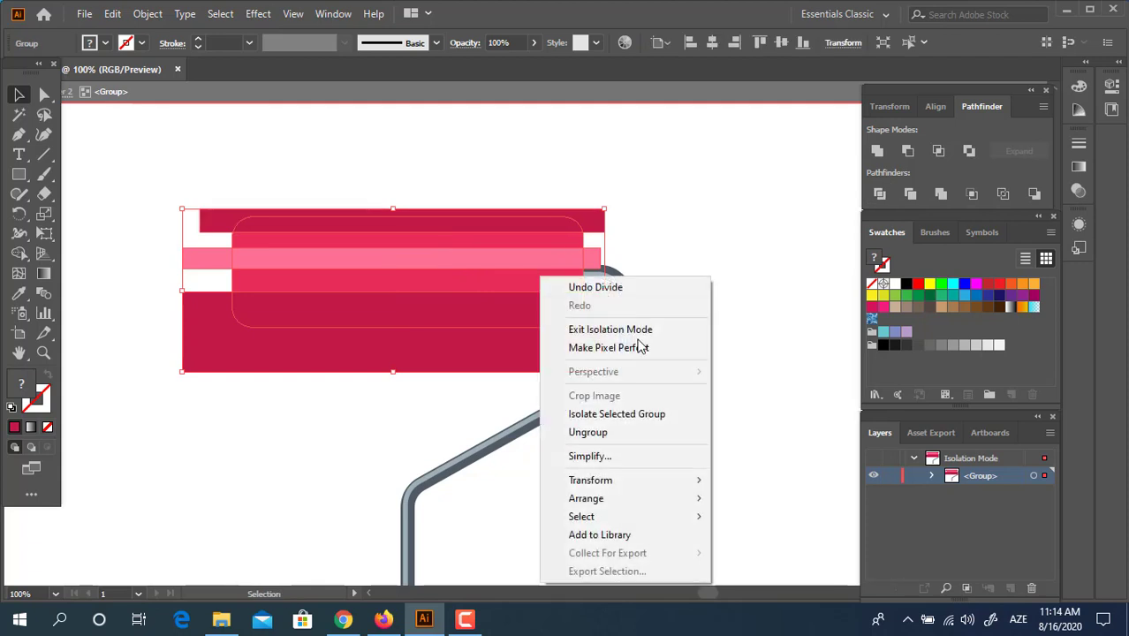
{"action": "left_click", "coordinate": [619, 432]}
{"action": "left_click", "coordinate": [607, 341]}
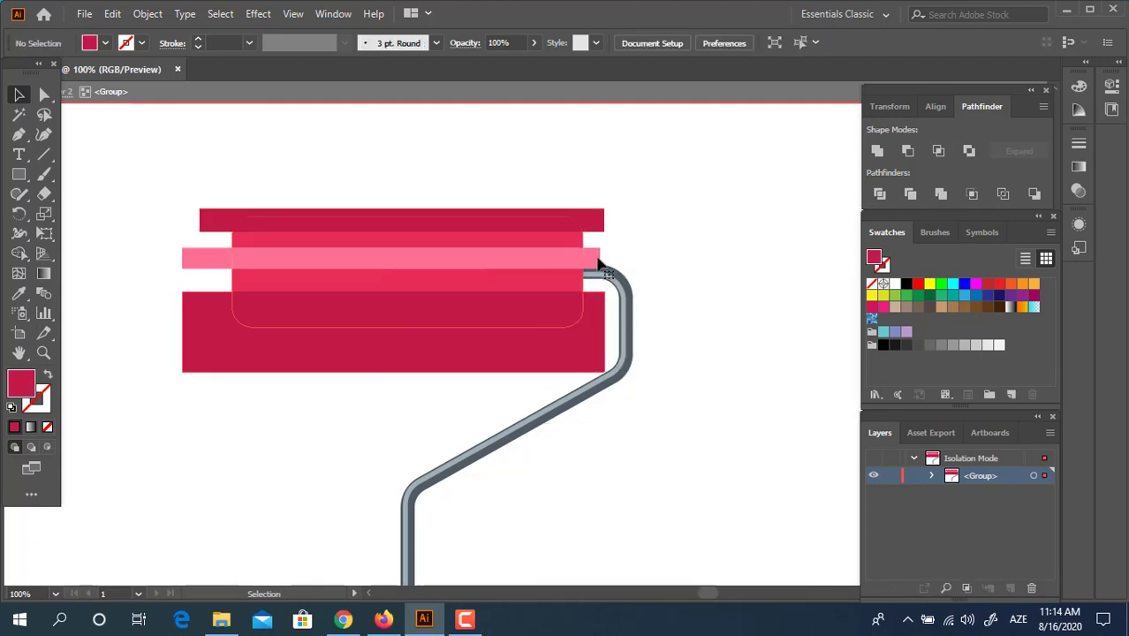
- Delete the strip pieces lying outside the roller head's rounded outline and exit isolation mode
{"action": "left_click", "coordinate": [601, 265]}
{"action": "left_click", "coordinate": [600, 228], "text": "shift"}
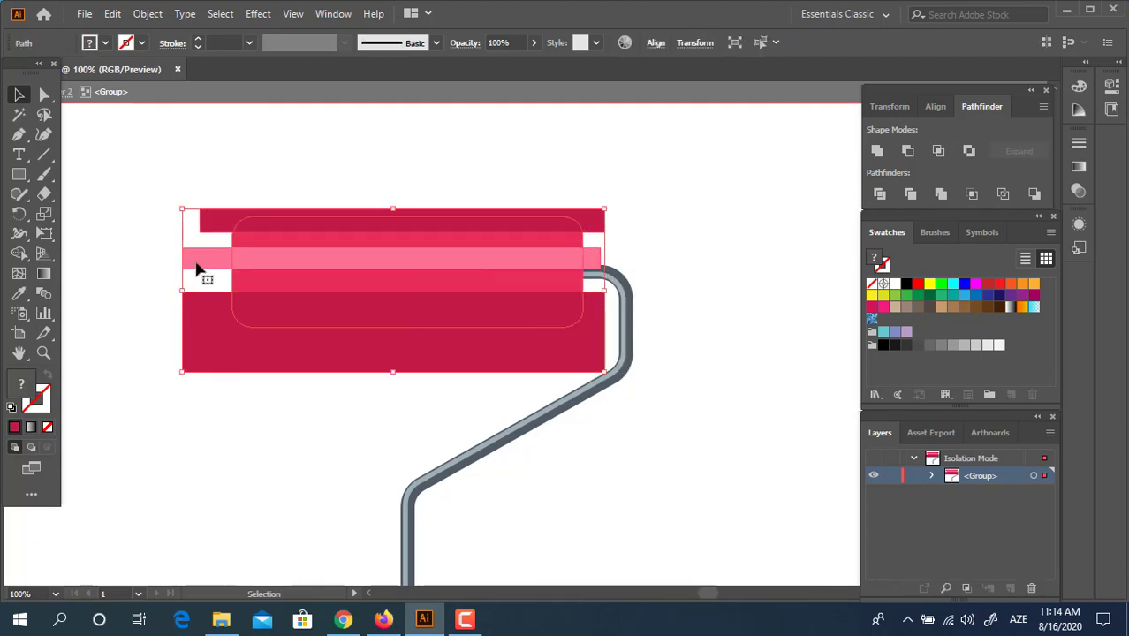
{"action": "key", "text": "ctrl+7"}
{"action": "left_click", "coordinate": [749, 380]}
{"action": "double_click", "coordinate": [711, 346]}
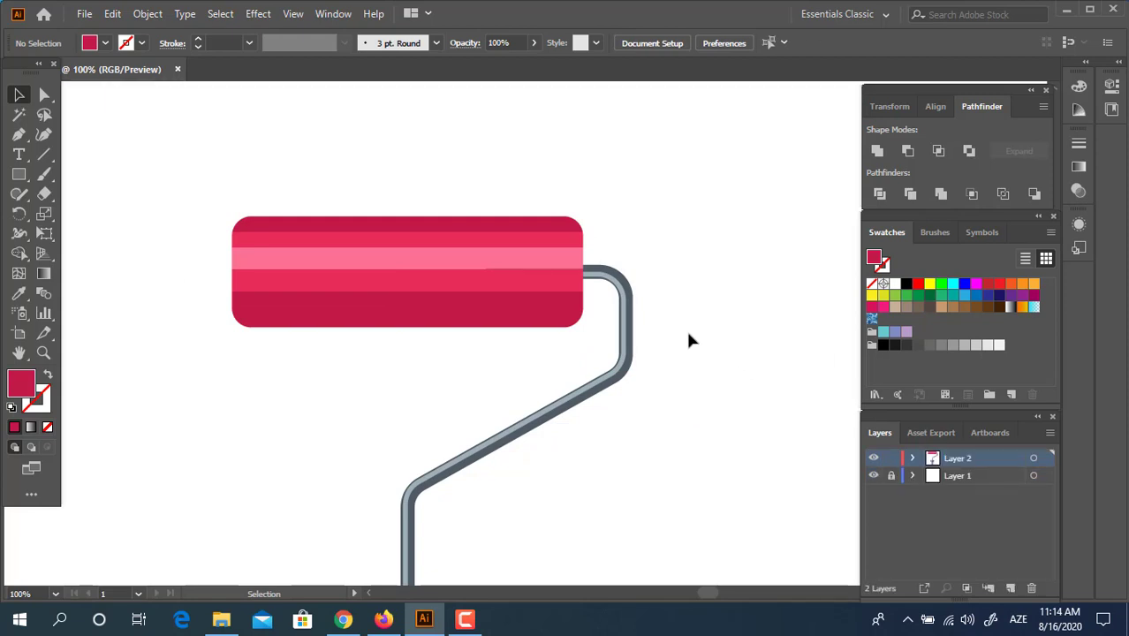
- Draw a large rectangle from the head's lower part down over the handle and fill it with the head's pinkish red
{"action": "key", "text": "z"}
{"action": "left_click", "coordinate": [583, 285], "text": "alt"}
{"action": "scroll", "coordinate": [494, 318], "scroll_direction": "down", "scroll_amount": 3}
{"action": "left_click", "coordinate": [455, 240]}
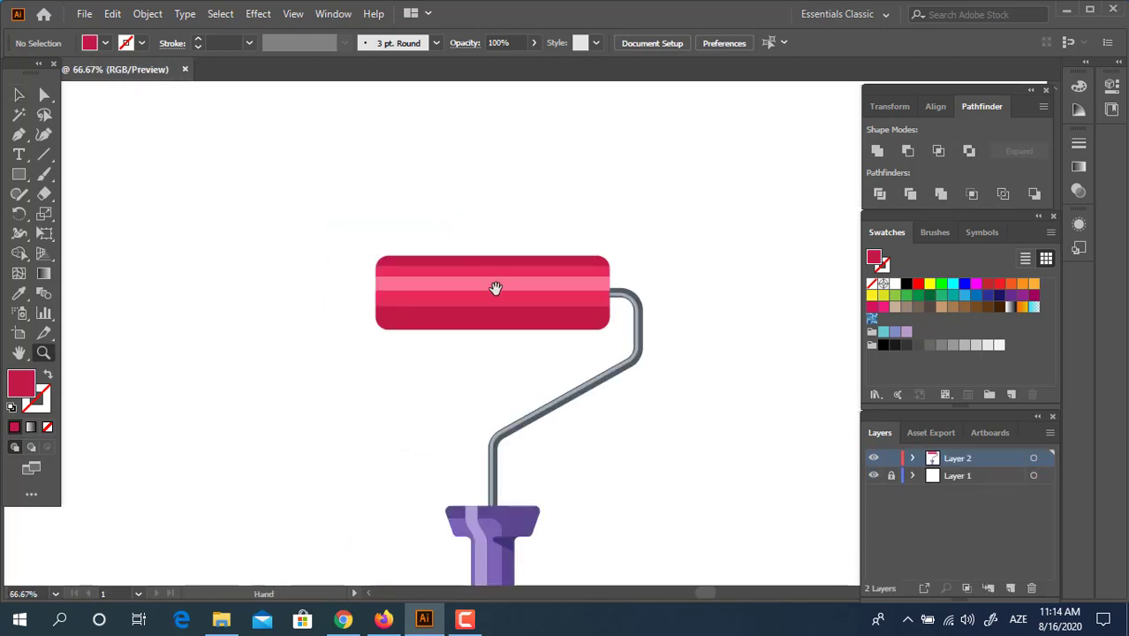
{"action": "left_click_drag", "start_coordinate": [496, 284], "coordinate": [406, 177]}
{"action": "key", "text": "m"}
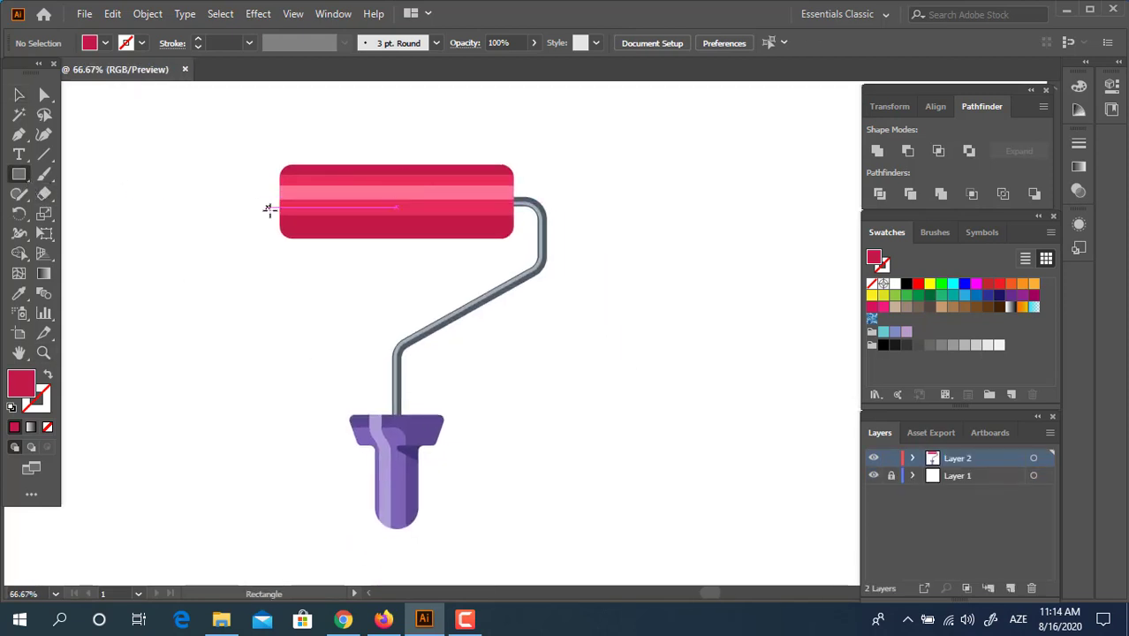
{"action": "left_click_drag", "start_coordinate": [280, 214], "coordinate": [508, 357]}
{"action": "left_click", "coordinate": [18, 292]}
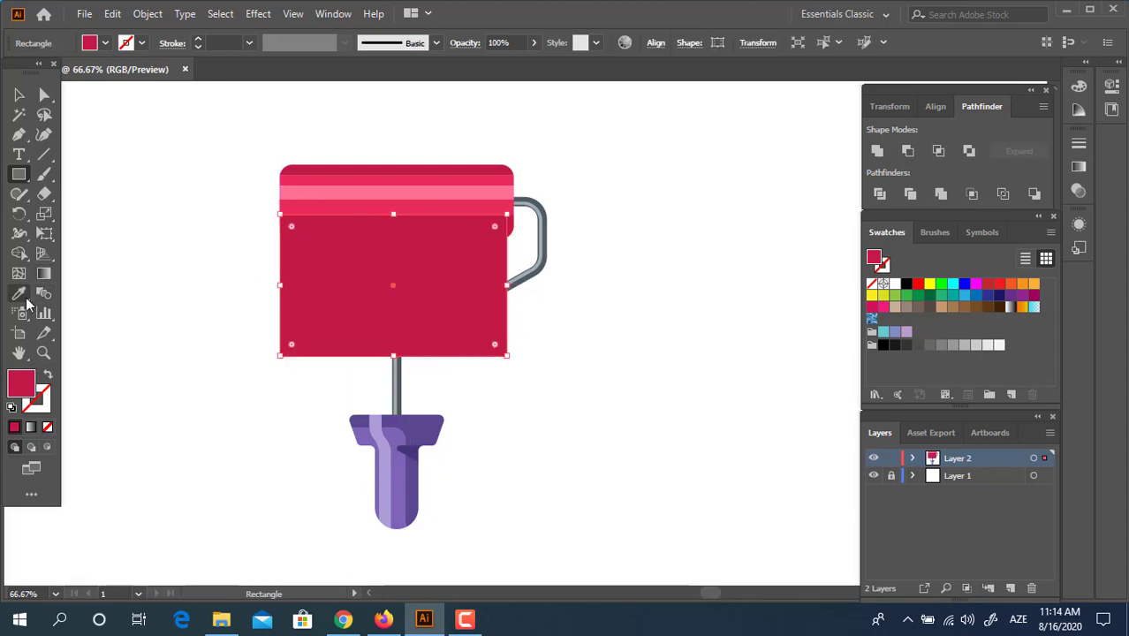
{"action": "left_click", "coordinate": [323, 201]}
- Send the pinkish-red paint rectangle to the back, behind the roller head and handle
{"action": "left_click", "coordinate": [18, 94]}
{"action": "right_click", "coordinate": [356, 242]}
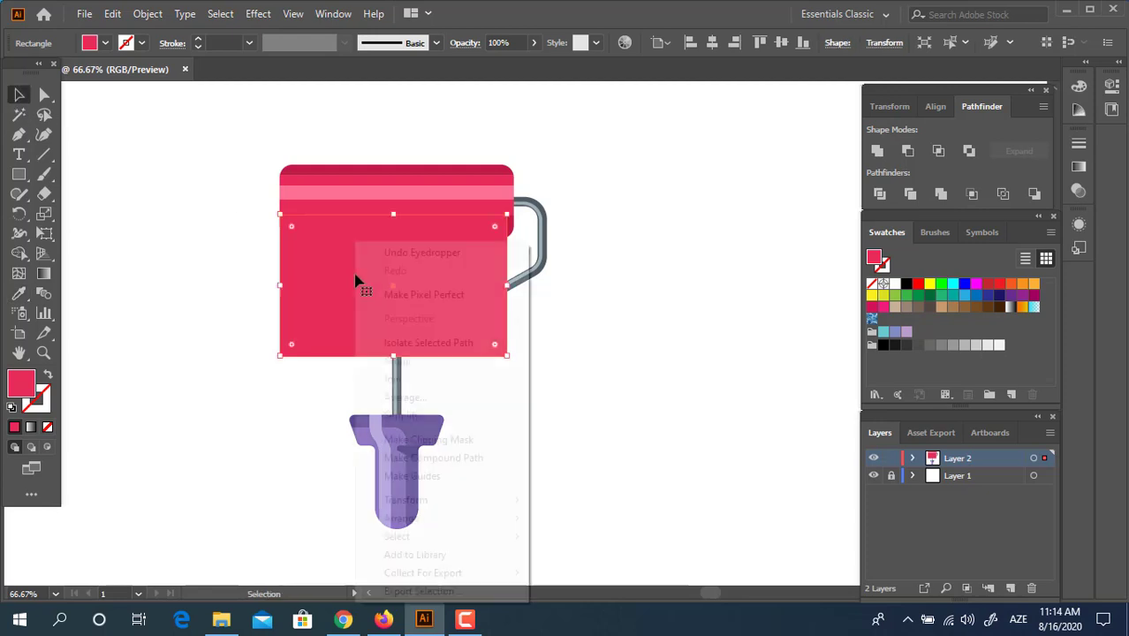
{"action": "mouse_move", "coordinate": [453, 523]}
{"action": "left_click", "coordinate": [681, 573]}
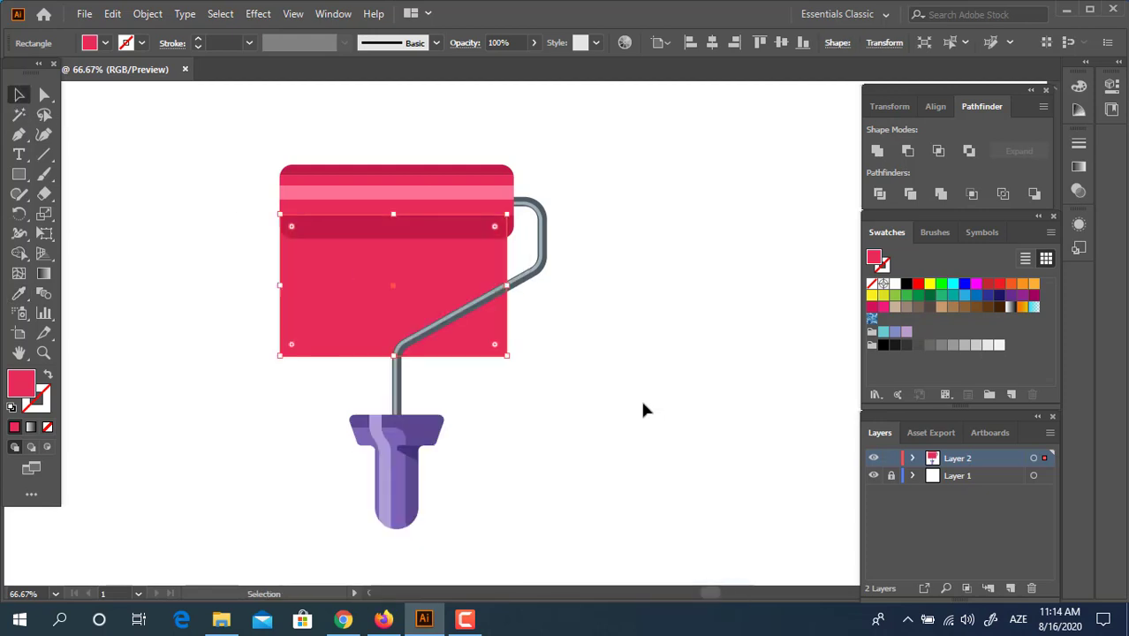
{"action": "left_click", "coordinate": [641, 397]}
- Shift the paint rectangle slightly right to centre it under the head and shorten it from its lower edge
{"action": "left_click", "coordinate": [469, 351]}
{"action": "key", "text": "z"}
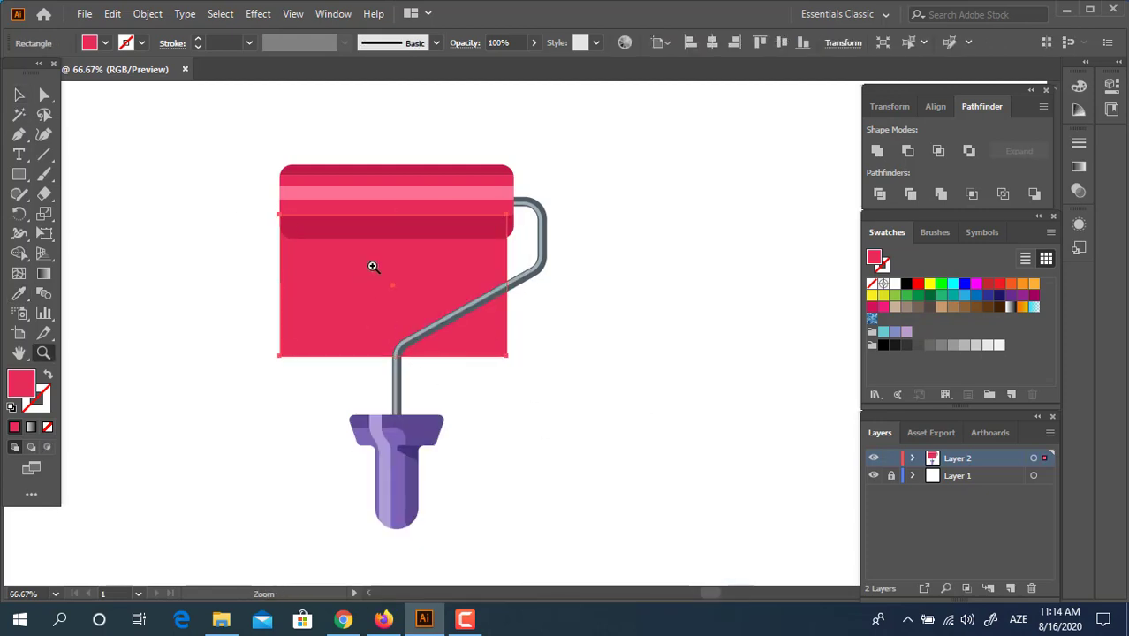
{"action": "left_click", "coordinate": [412, 296]}
{"action": "left_click", "coordinate": [25, 97]}
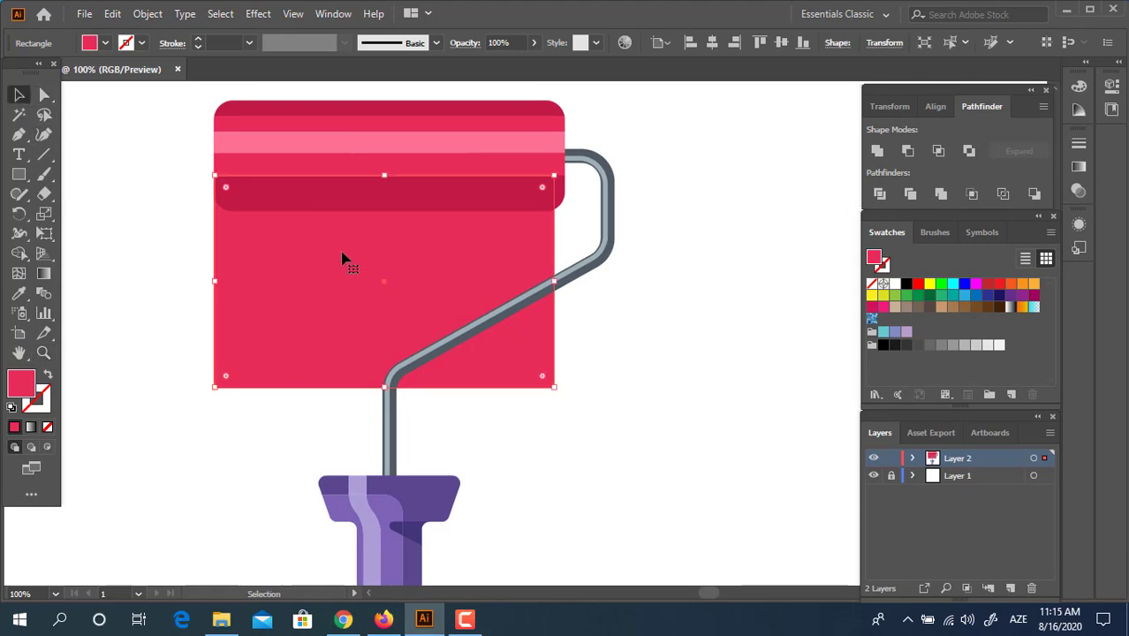
{"action": "left_click_drag", "start_coordinate": [345, 257], "coordinate": [352, 256]}
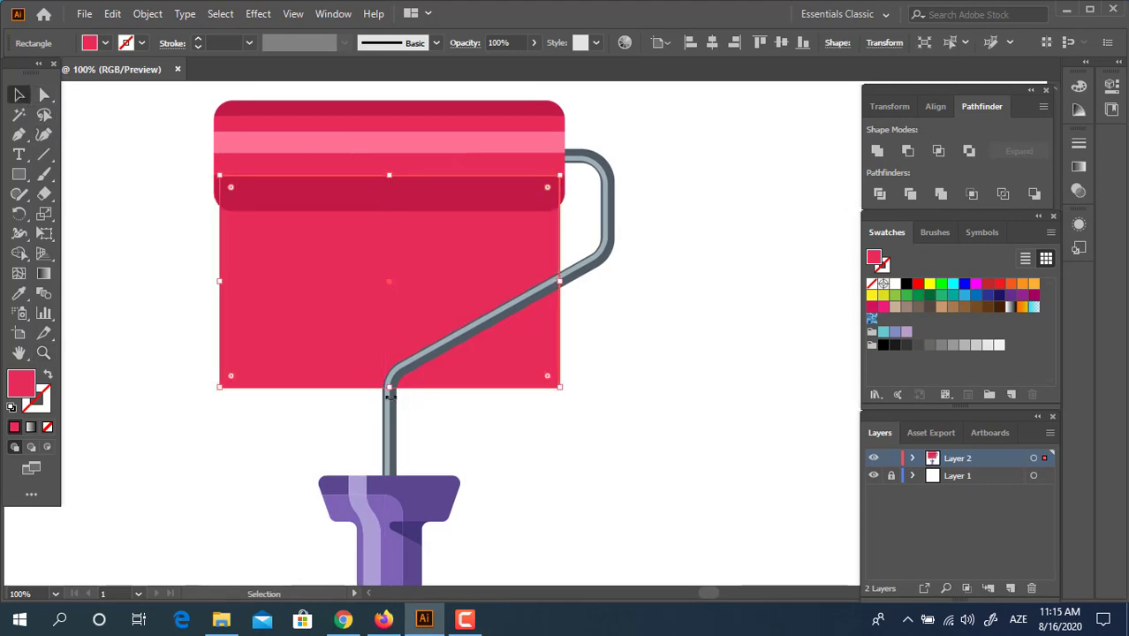
{"action": "left_click_drag", "start_coordinate": [390, 395], "coordinate": [390, 338]}
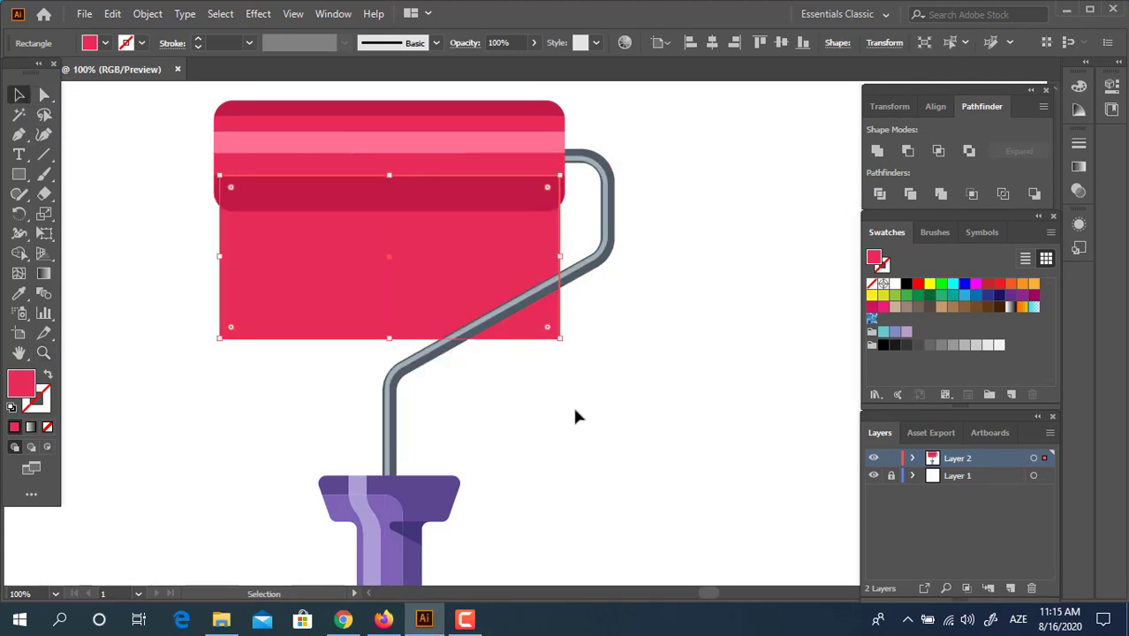
- Draw a pinkish-red drip rectangle about 60 by 90 px directly below the paint rectangle's lower-left corner
{"action": "left_click", "coordinate": [585, 400]}
{"action": "key", "text": "z"}
{"action": "left_click", "coordinate": [504, 295]}
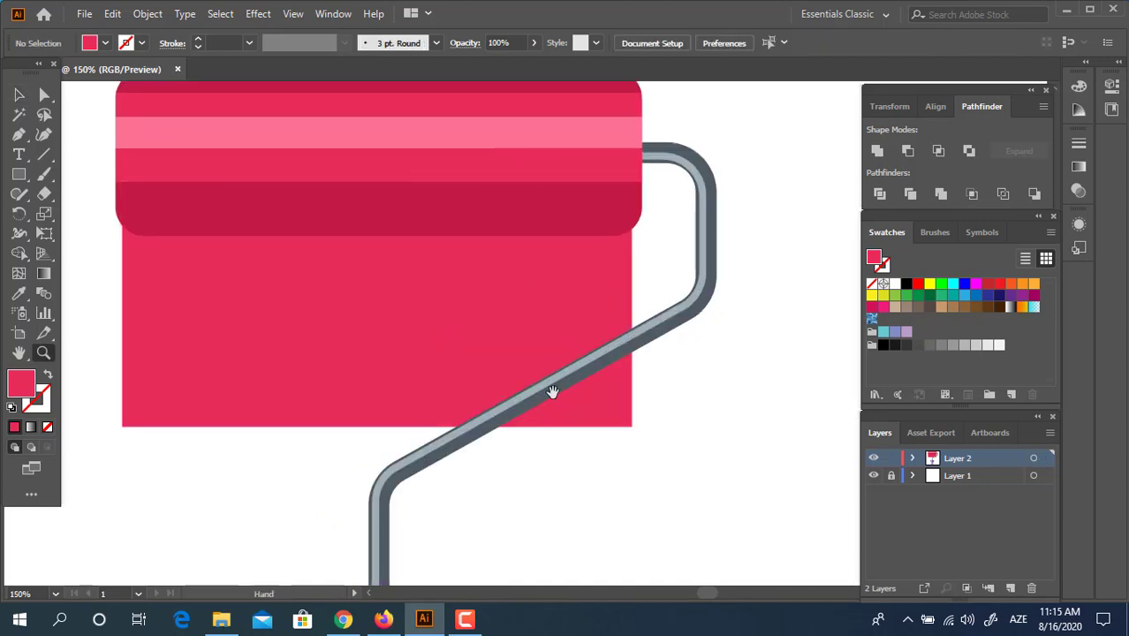
{"action": "left_click_drag", "start_coordinate": [552, 392], "coordinate": [497, 323]}
{"action": "left_click", "coordinate": [491, 361], "text": "alt"}
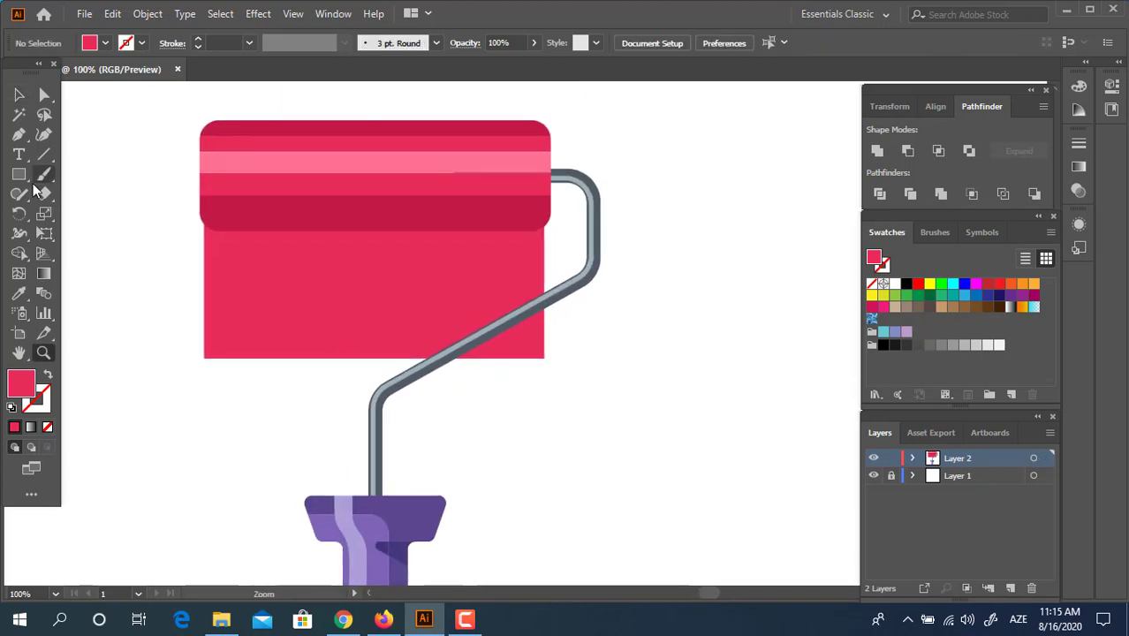
{"action": "left_click", "coordinate": [19, 174]}
{"action": "left_click_drag", "start_coordinate": [204, 357], "coordinate": [273, 462]}
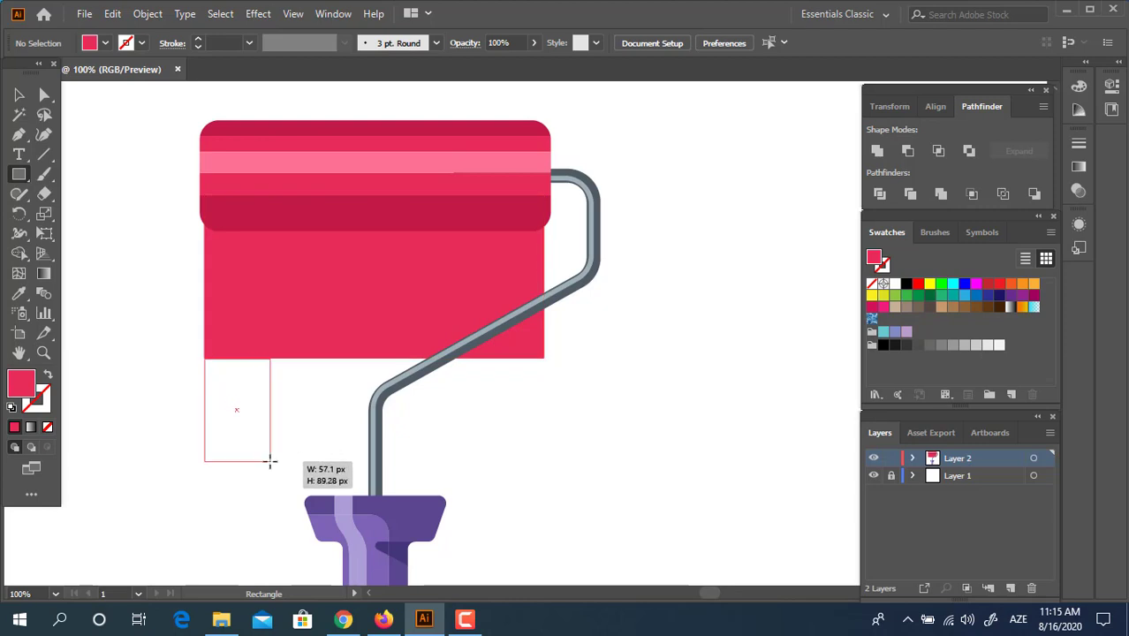
{"action": "left_click", "coordinate": [19, 95]}
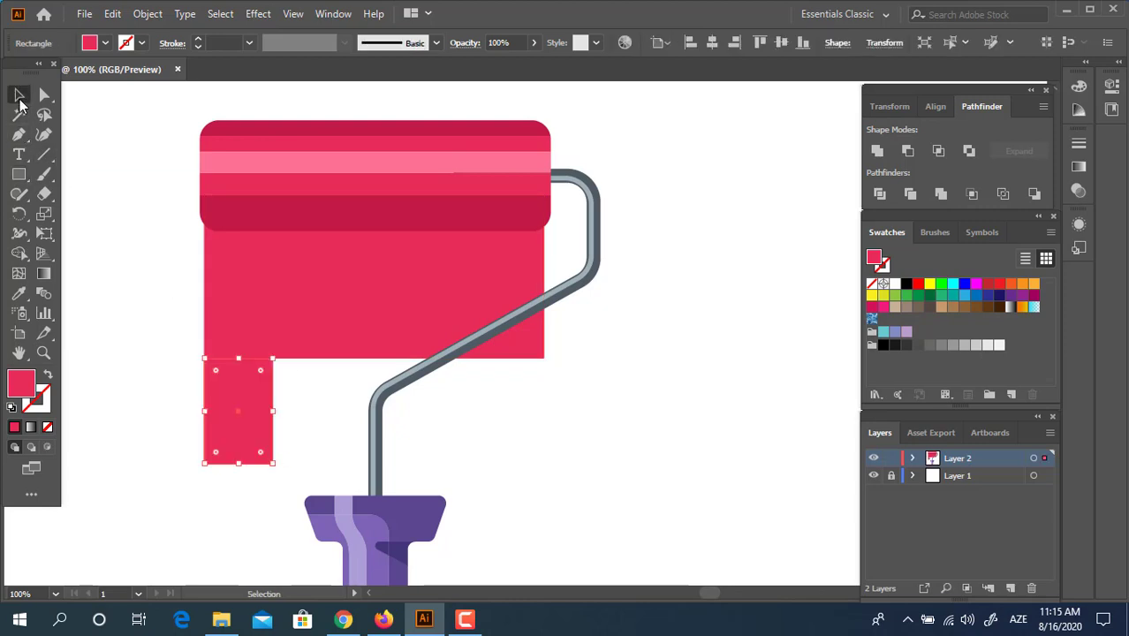
{"action": "left_click", "coordinate": [668, 485]}
- Duplicate the small drip rectangle to the right and repeat the copy three times to make a row of five
{"action": "left_click_drag", "start_coordinate": [265, 411], "coordinate": [331, 403]}
{"action": "key", "text": "ctrl+d"}
{"action": "key", "text": "ctrl+d"}
{"action": "key", "text": "ctrl+d"}
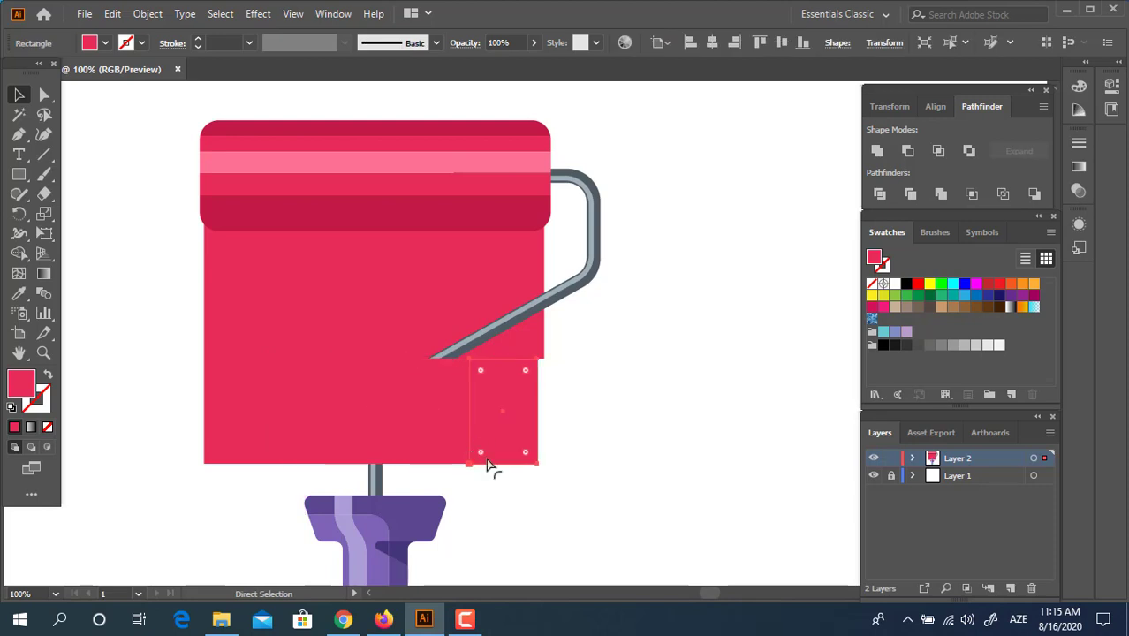
- Stretch the row of five drip rectangles to match the full width of the paint rectangle above
{"action": "left_click", "coordinate": [436, 425], "text": "shift"}
{"action": "left_click", "coordinate": [343, 422], "text": "shift"}
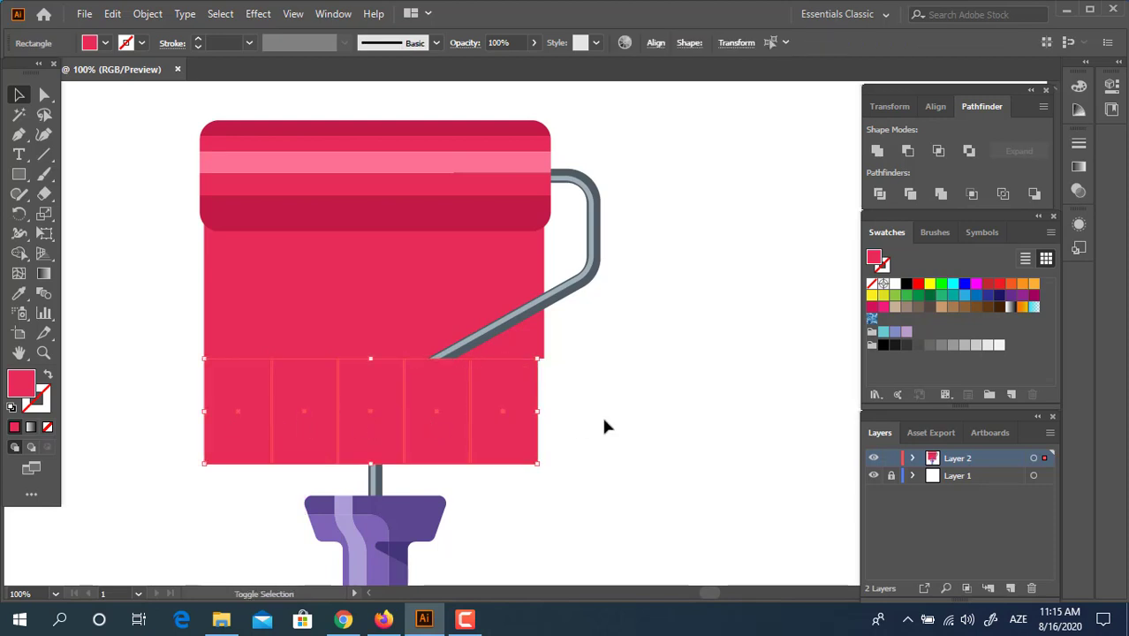
{"action": "left_click_drag", "start_coordinate": [538, 411], "coordinate": [545, 389]}
{"action": "left_click", "coordinate": [562, 428]}
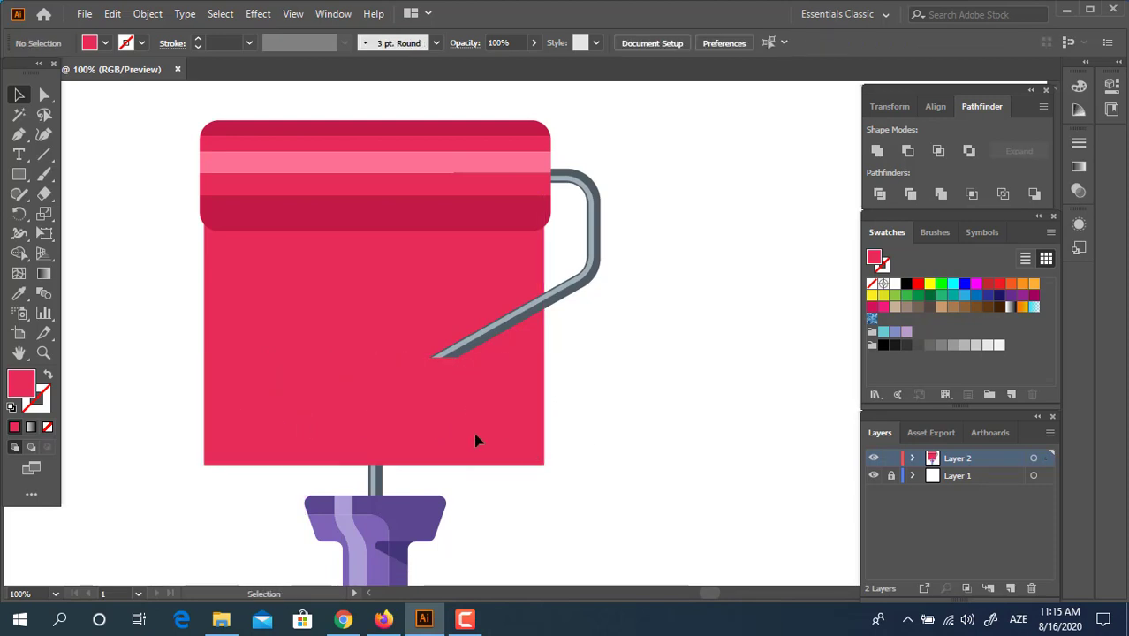
- Raise the second and fourth drip rectangles by different amounts, placing the second higher than the fourth
{"action": "left_click", "coordinate": [456, 441]}
{"action": "left_click", "coordinate": [317, 416], "text": "shift"}
{"action": "left_click", "coordinate": [375, 371], "text": "shift"}
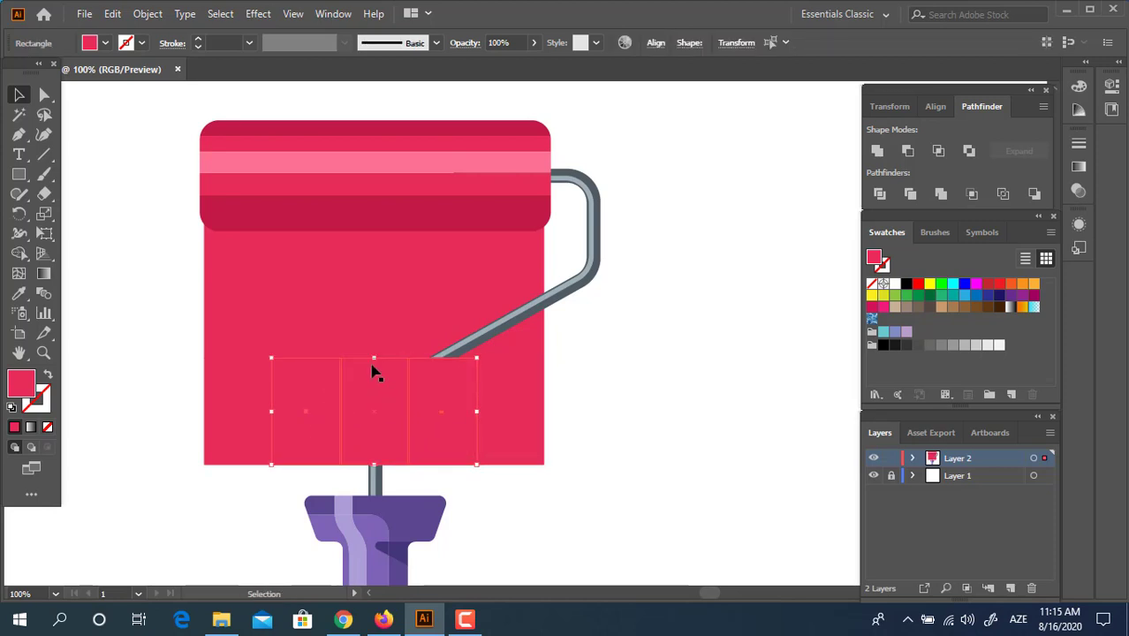
{"action": "left_click_drag", "start_coordinate": [432, 397], "coordinate": [433, 337]}
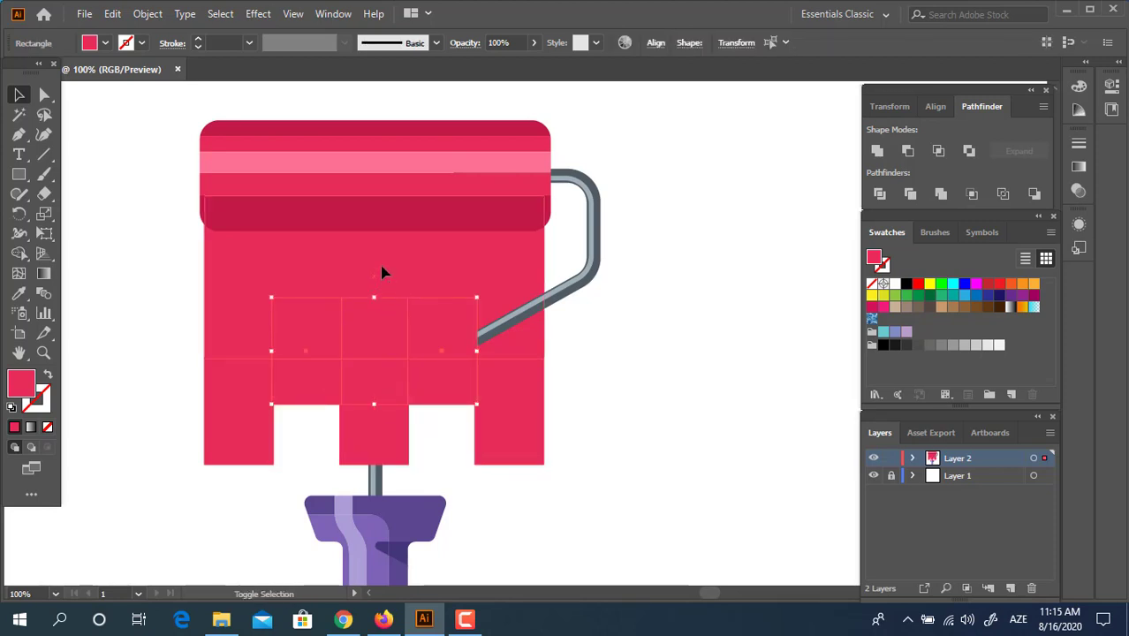
{"action": "left_click", "coordinate": [382, 272], "text": "shift"}
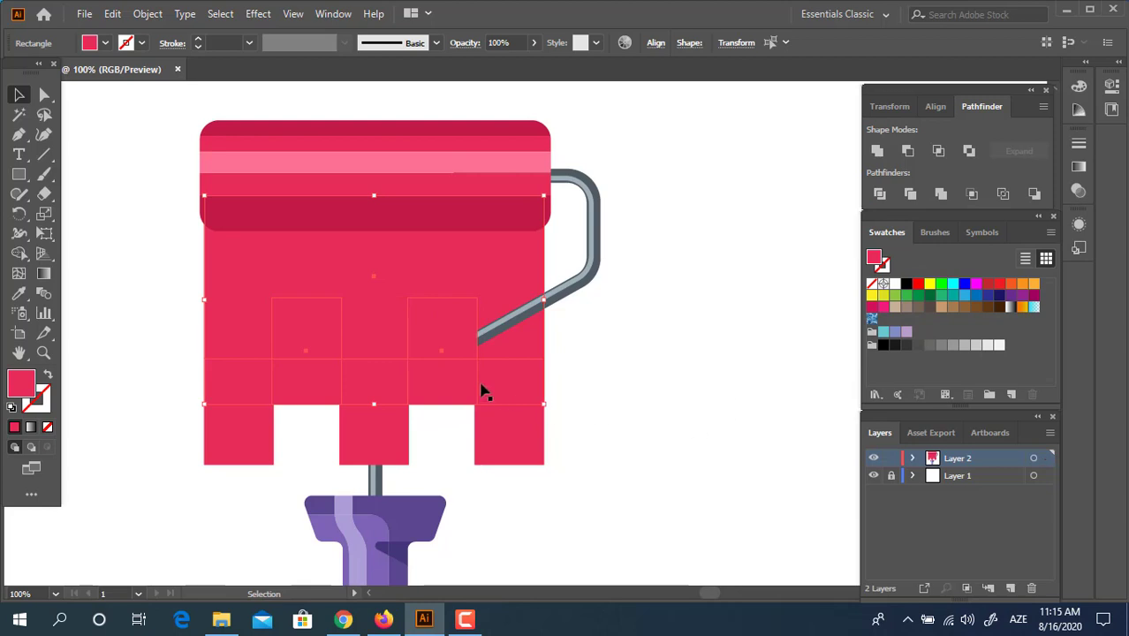
{"action": "left_click_drag", "start_coordinate": [442, 369], "coordinate": [440, 402]}
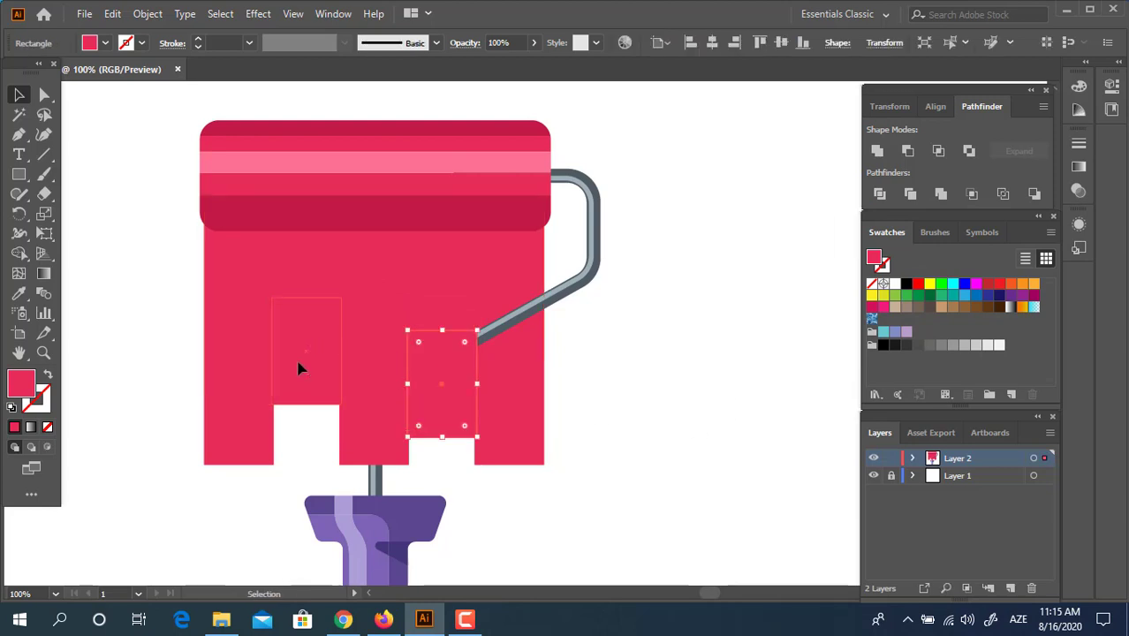
{"action": "left_click_drag", "start_coordinate": [299, 367], "coordinate": [300, 354]}
- Divide the paint rectangle with the raised second and fourth drip rectangles and ungroup the pieces
{"action": "left_click", "coordinate": [434, 344], "text": "shift"}
{"action": "left_click", "coordinate": [422, 287], "text": "shift"}
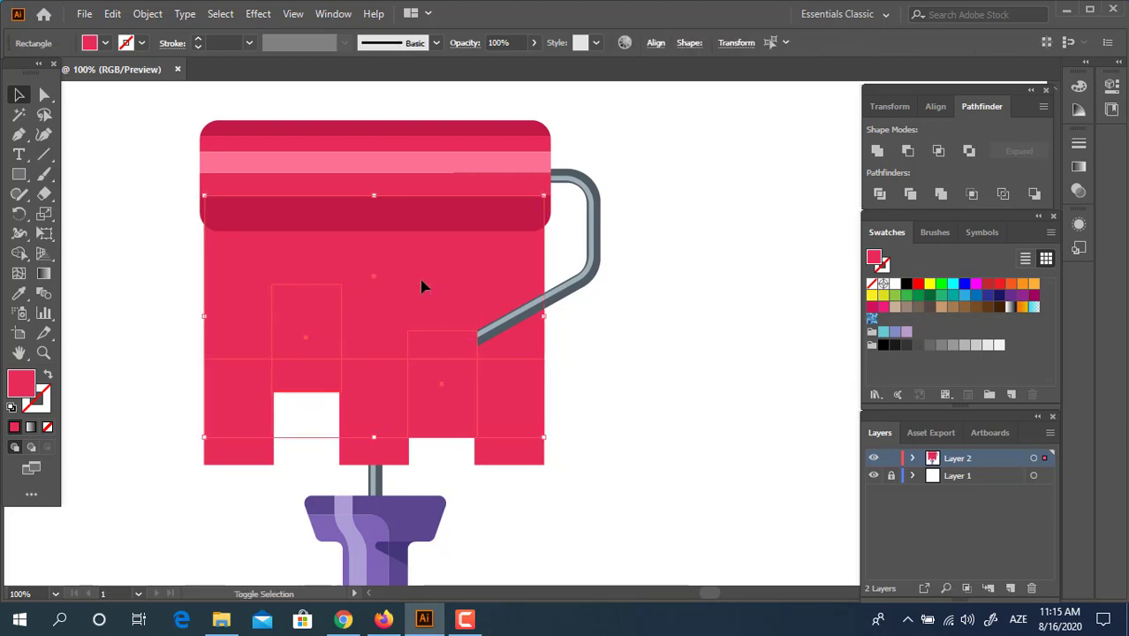
{"action": "left_click", "coordinate": [881, 194]}
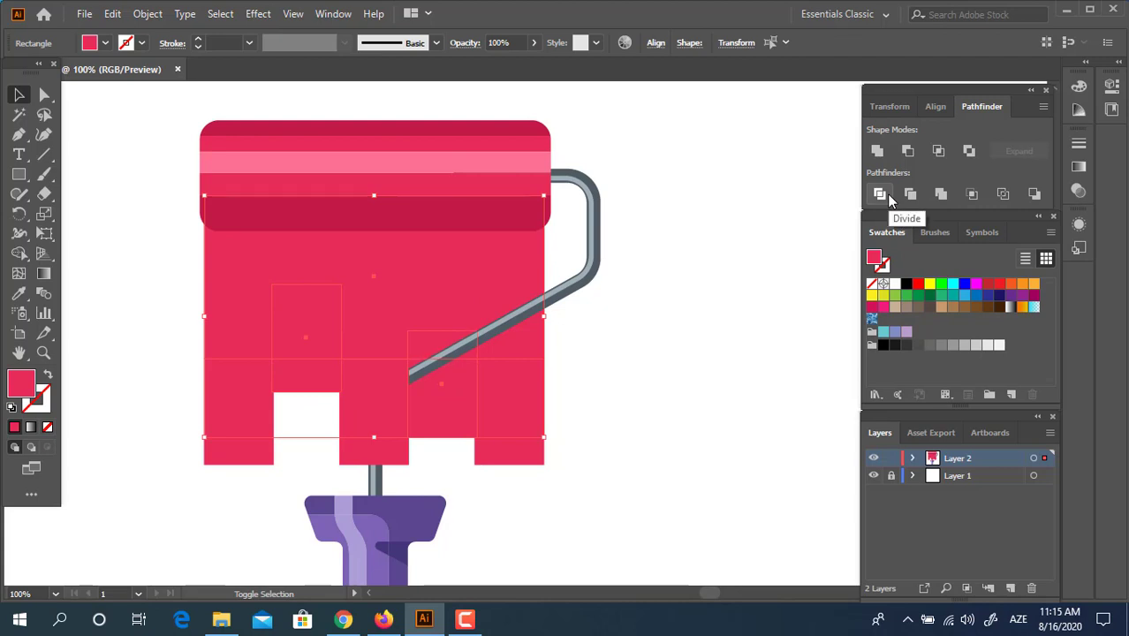
{"action": "right_click", "coordinate": [410, 396]}
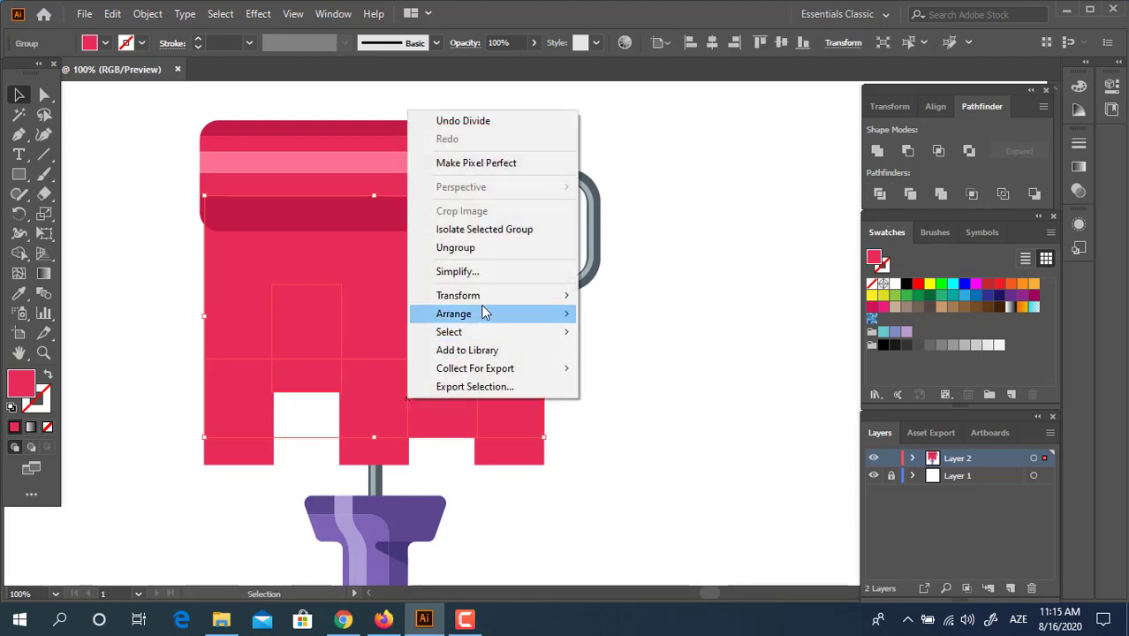
{"action": "left_click", "coordinate": [501, 251]}
- Delete the second and fourth drip pieces to leave two gaps of different depth in the paint
{"action": "left_click", "coordinate": [448, 466]}
{"action": "left_click", "coordinate": [446, 361]}
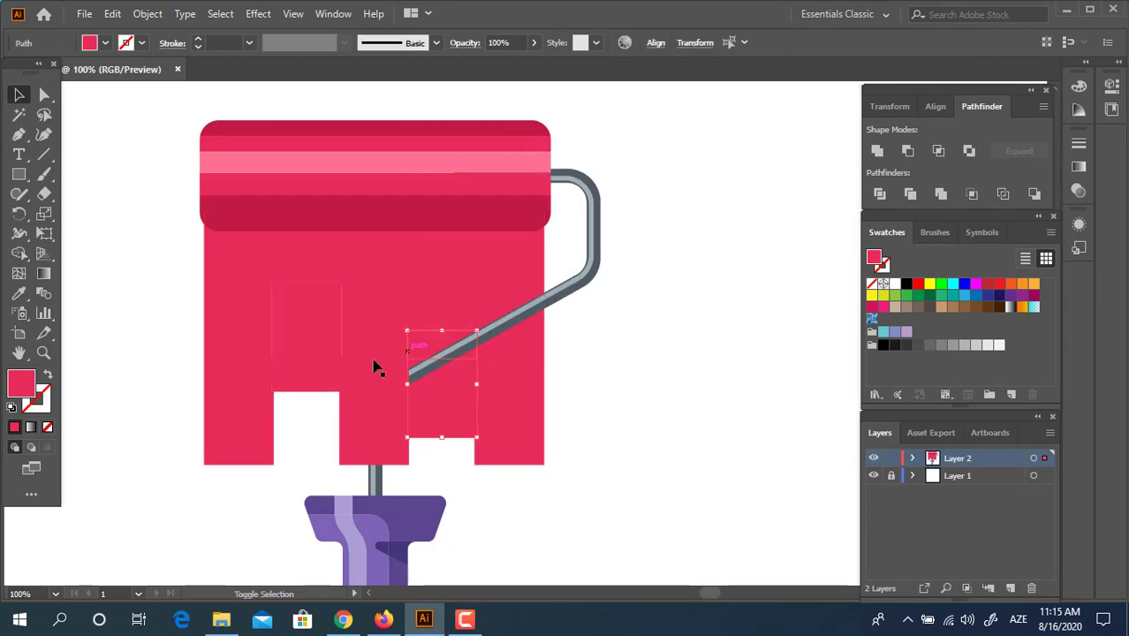
{"action": "left_click", "coordinate": [319, 372], "text": "shift"}
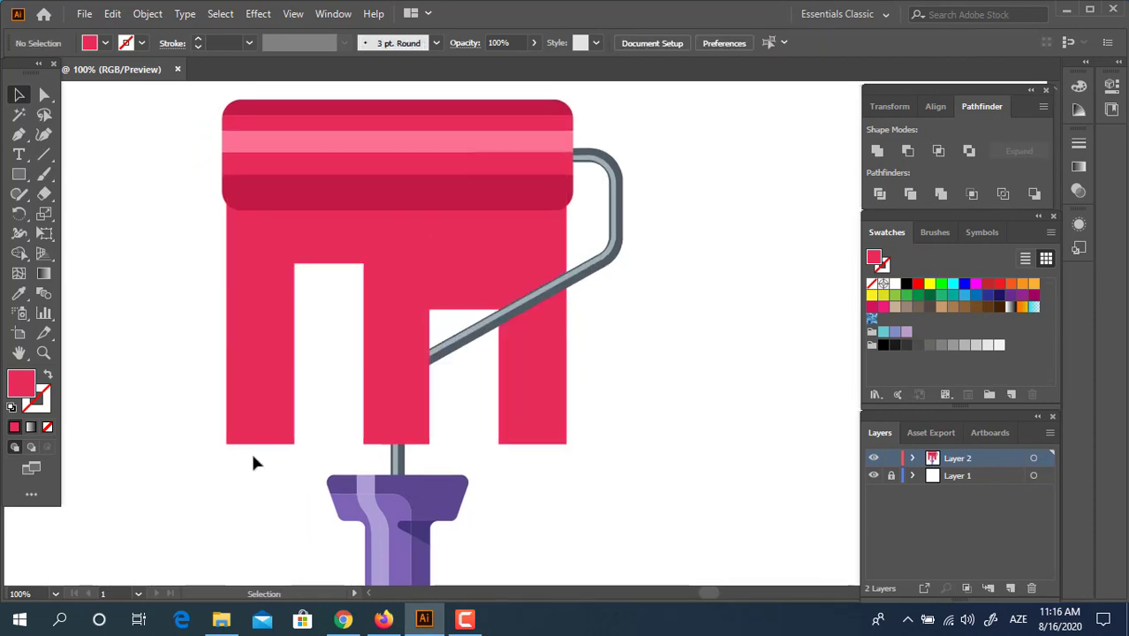
{"action": "left_click", "coordinate": [253, 440]}
{"action": "left_click", "coordinate": [398, 435]}
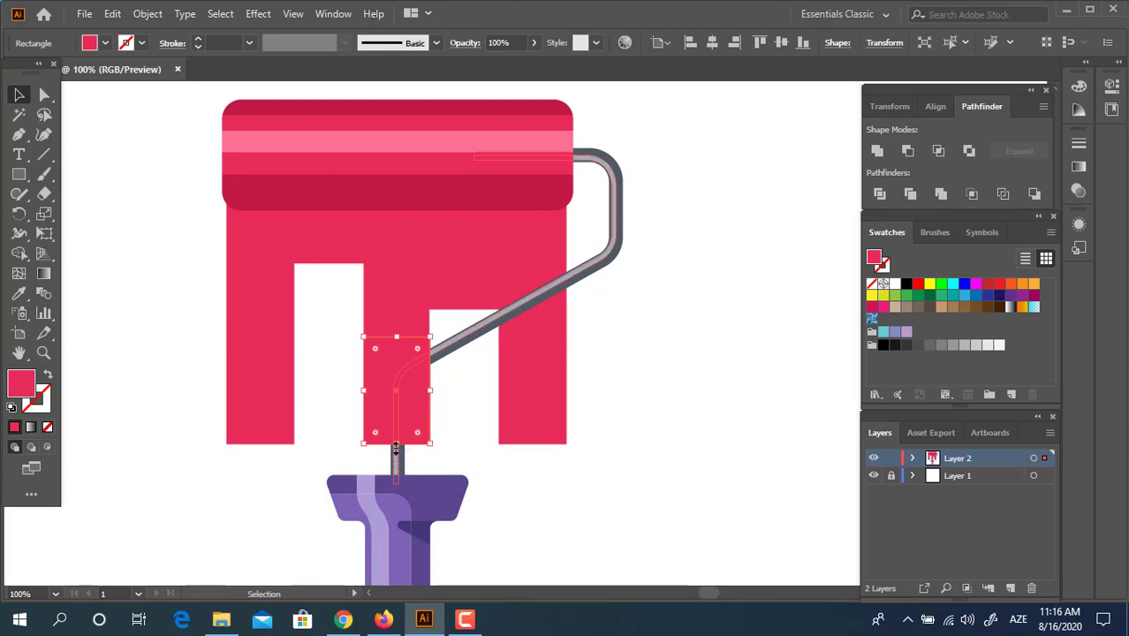
{"action": "left_click_drag", "start_coordinate": [397, 449], "coordinate": [393, 396]}
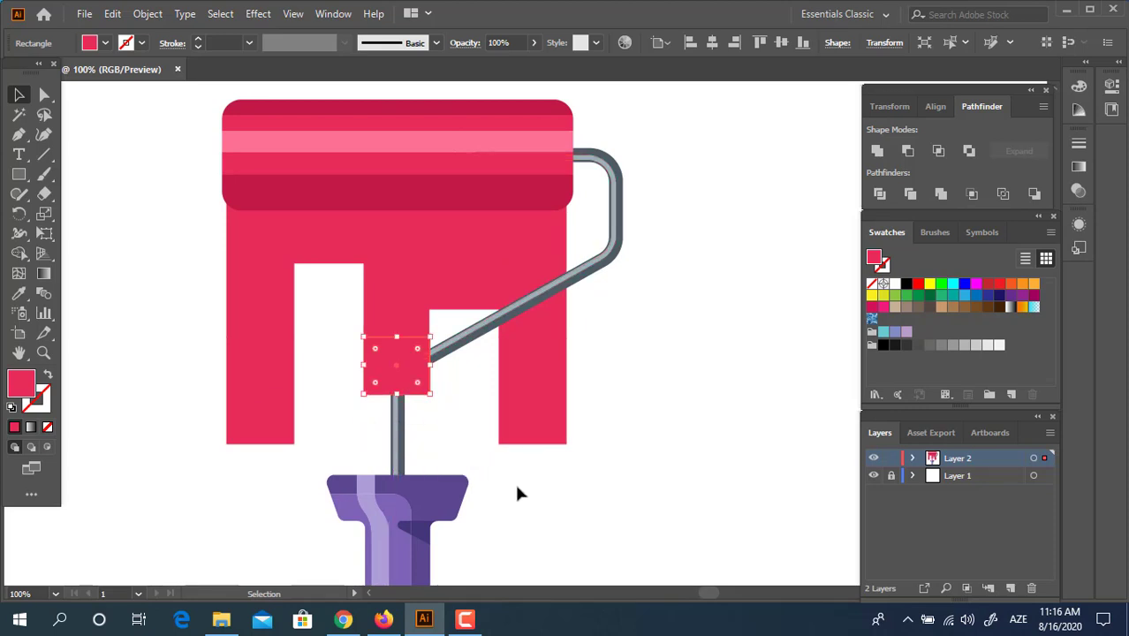
{"action": "key", "text": "ctrl+z"}
- Lengthen the right and left drip rectangles downward, making the right one the longest
{"action": "left_click", "coordinate": [534, 443]}
{"action": "left_click_drag", "start_coordinate": [533, 444], "coordinate": [511, 522]}
{"action": "left_click", "coordinate": [265, 441]}
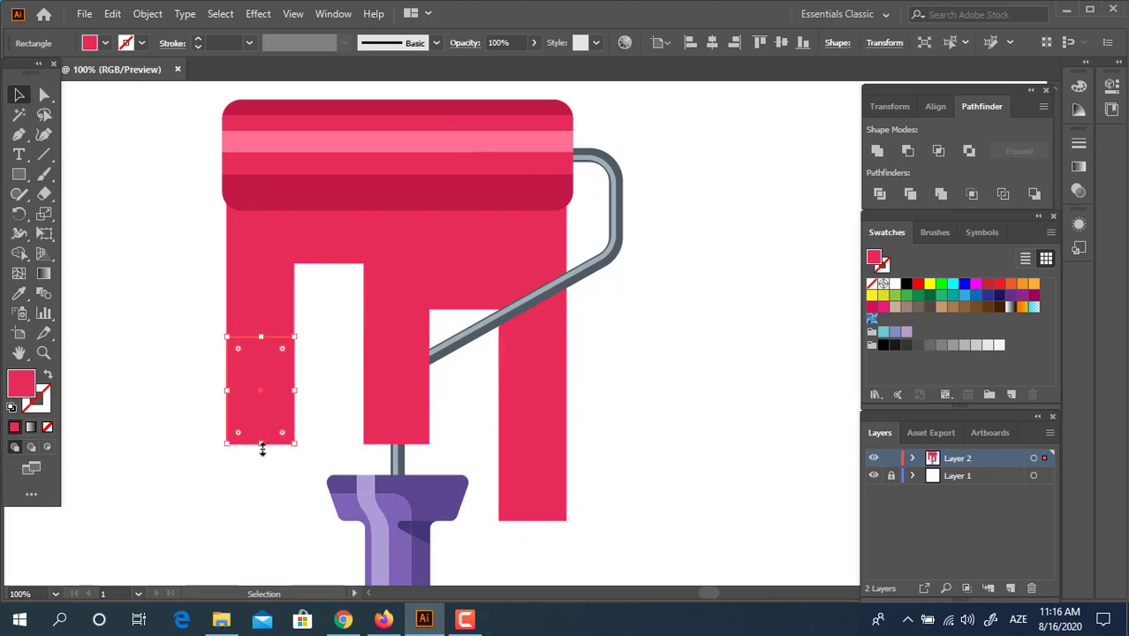
{"action": "left_click_drag", "start_coordinate": [261, 447], "coordinate": [267, 493]}
- Send the three drip rectangles and the paint body behind the rest of the artwork and unite them into one shape
{"action": "left_click", "coordinate": [386, 375], "text": "shift"}
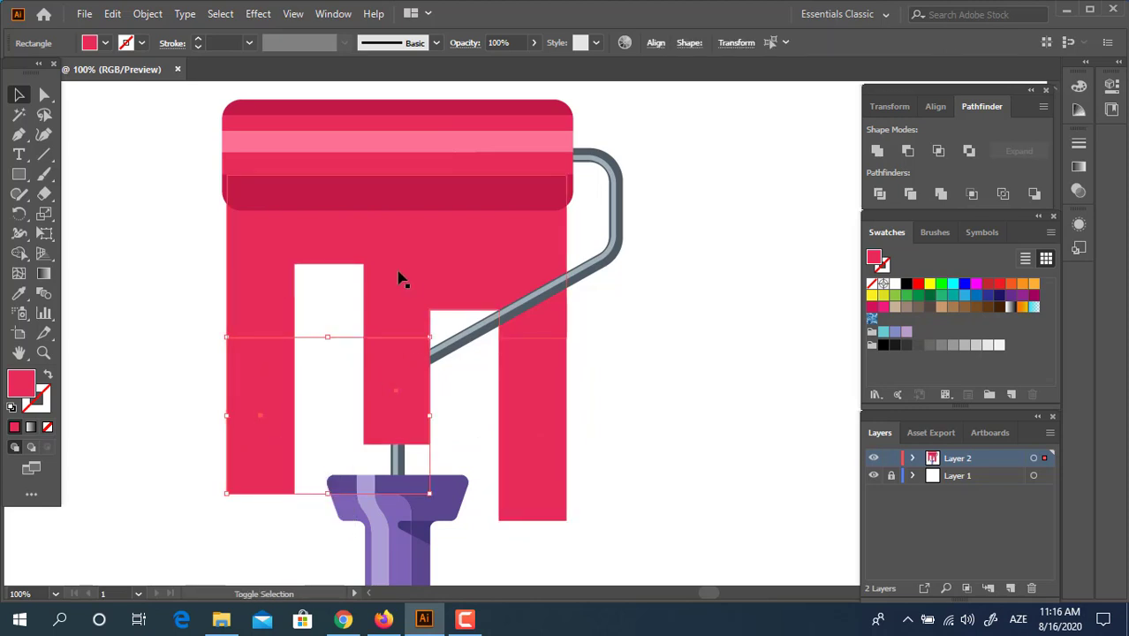
{"action": "left_click", "coordinate": [536, 431], "text": "shift"}
{"action": "key", "text": "ctrl+shift+bracketleft"}
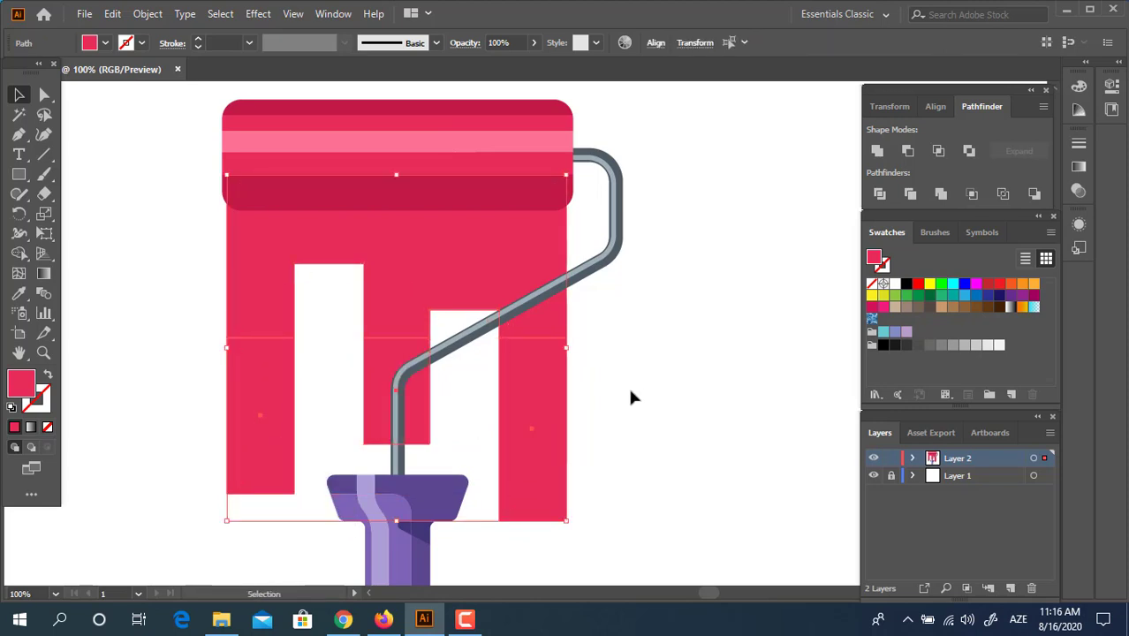
{"action": "left_click", "coordinate": [867, 150]}
- Fully round the upper corners of the two gaps between the paint drips
{"action": "scroll", "coordinate": [758, 371], "scroll_direction": "down", "scroll_amount": 1}
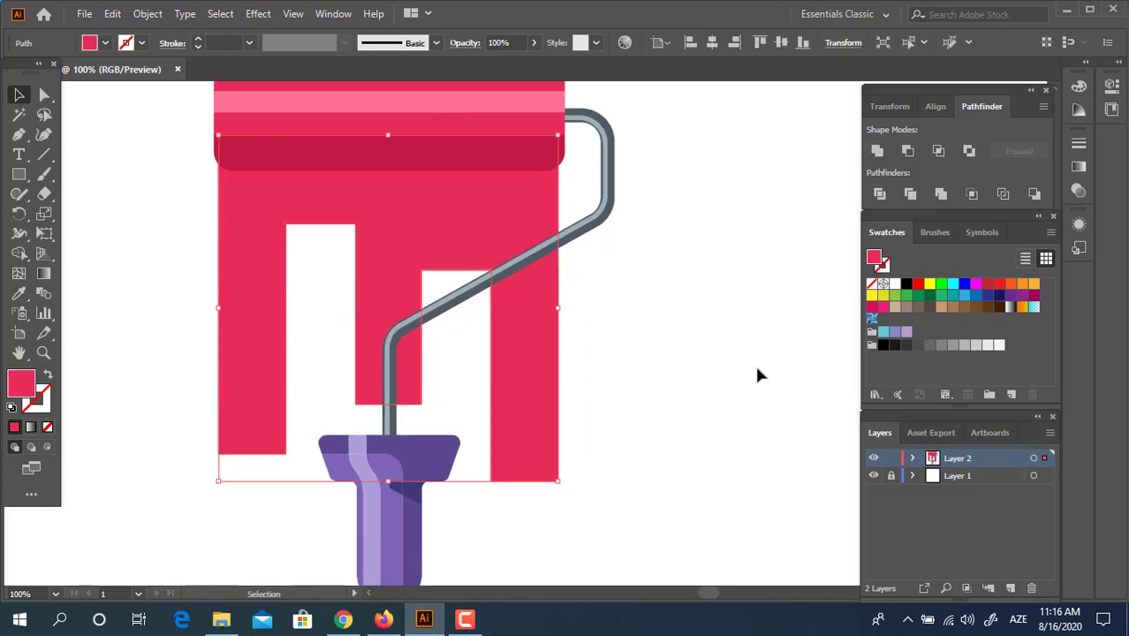
{"action": "left_click", "coordinate": [46, 95]}
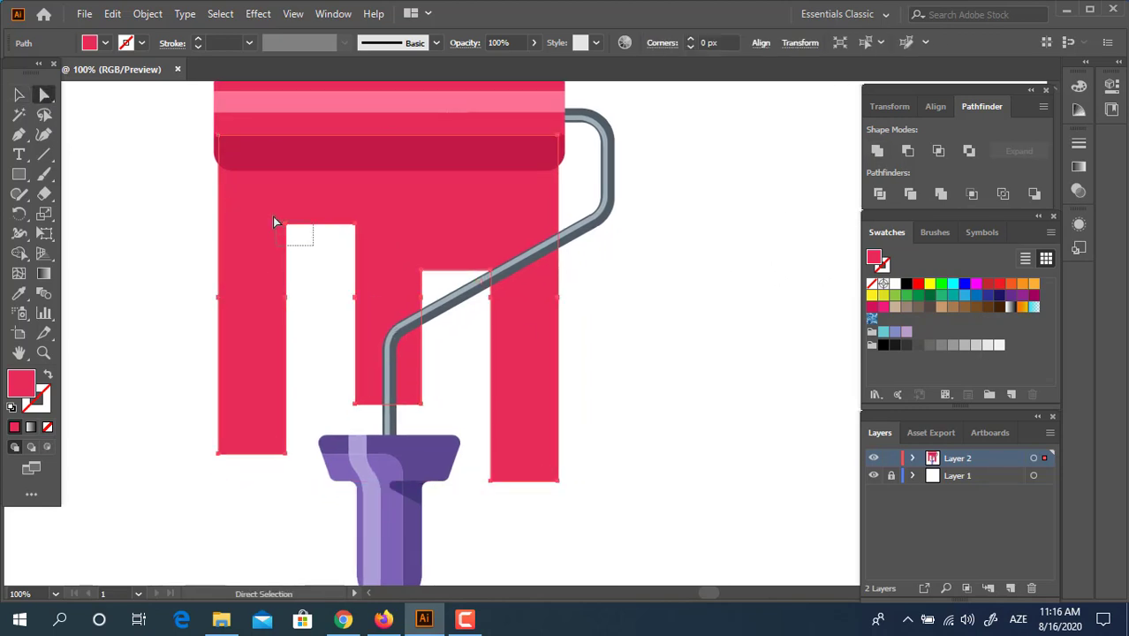
{"action": "mouse_move", "coordinate": [274, 219]}
{"action": "left_mouse_down"}
{"action": "mouse_move", "coordinate": [299, 237]}
{"action": "mouse_move", "coordinate": [278, 224]}
{"action": "left_mouse_up"}
{"action": "left_click", "coordinate": [341, 233]}
{"action": "left_click_drag", "start_coordinate": [362, 224], "coordinate": [322, 397]}
{"action": "left_click", "coordinate": [421, 270]}
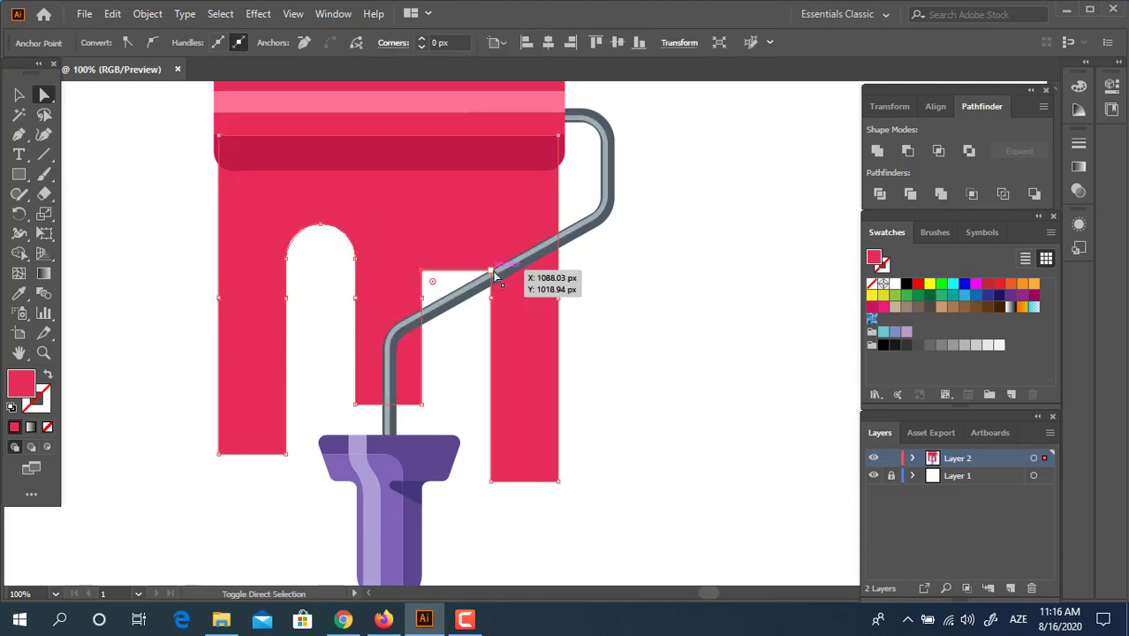
{"action": "left_click", "coordinate": [491, 271], "text": "shift"}
{"action": "left_click_drag", "start_coordinate": [480, 283], "coordinate": [467, 405]}
- Fully round the lower corners of all three paint drips
{"action": "left_click_drag", "start_coordinate": [630, 500], "coordinate": [482, 459]}
{"action": "left_click", "coordinate": [421, 405], "text": "shift"}
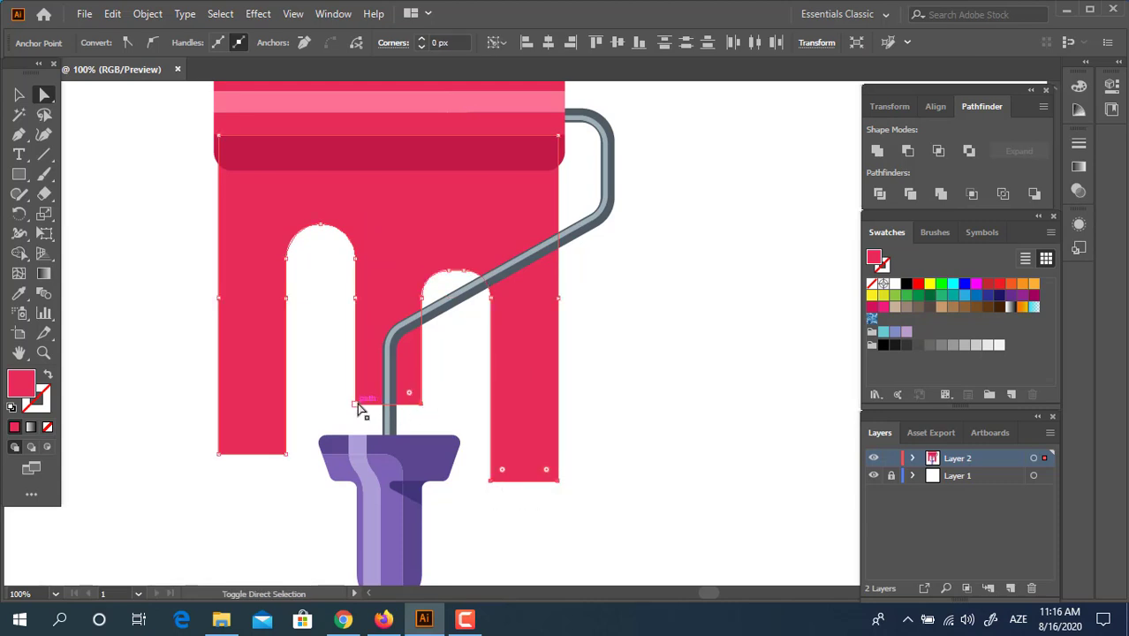
{"action": "left_click_drag", "start_coordinate": [230, 440], "coordinate": [265, 168]}
{"action": "left_click", "coordinate": [718, 408]}
- Examine the rounded drips and the area where the paint meets the roller head
{"action": "key", "text": "z"}
{"action": "left_click", "coordinate": [569, 368], "text": "alt"}
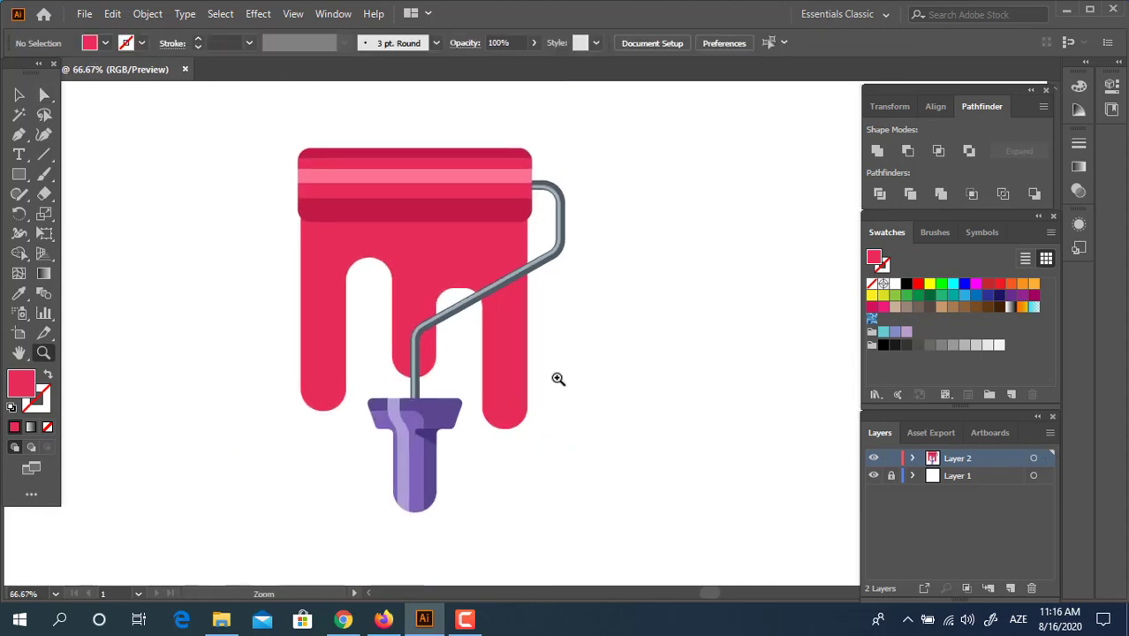
{"action": "left_click", "coordinate": [470, 346]}
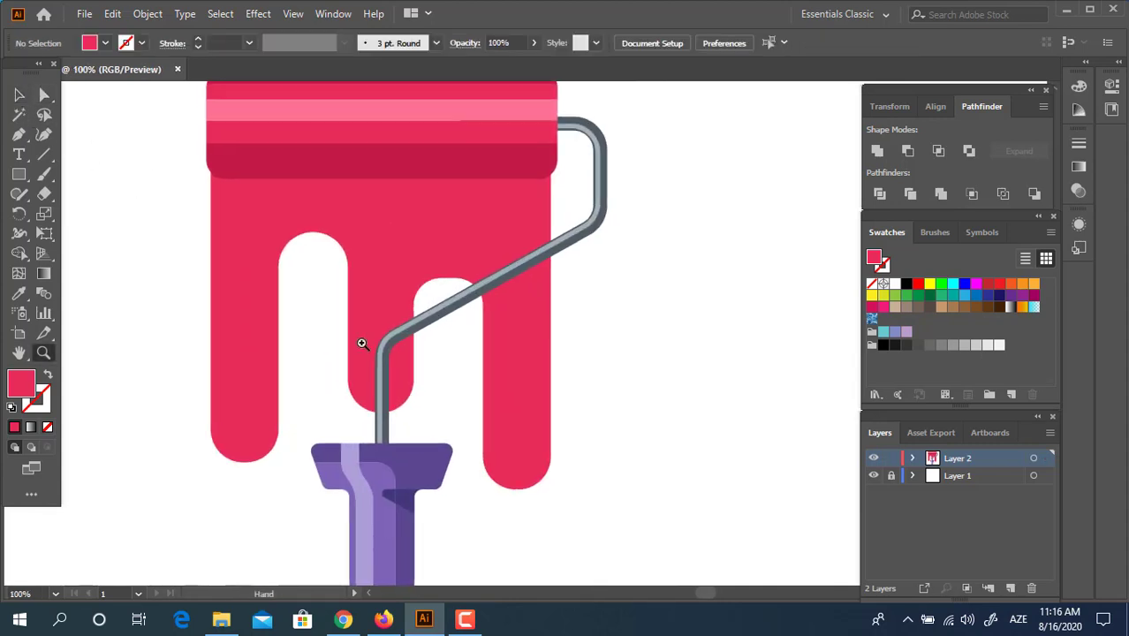
{"action": "left_click", "coordinate": [21, 95]}
{"action": "key", "text": "z"}
{"action": "left_click", "coordinate": [555, 297], "text": "alt"}
{"action": "left_click", "coordinate": [19, 95]}
{"action": "key", "text": "z"}
{"action": "left_click", "coordinate": [437, 265]}
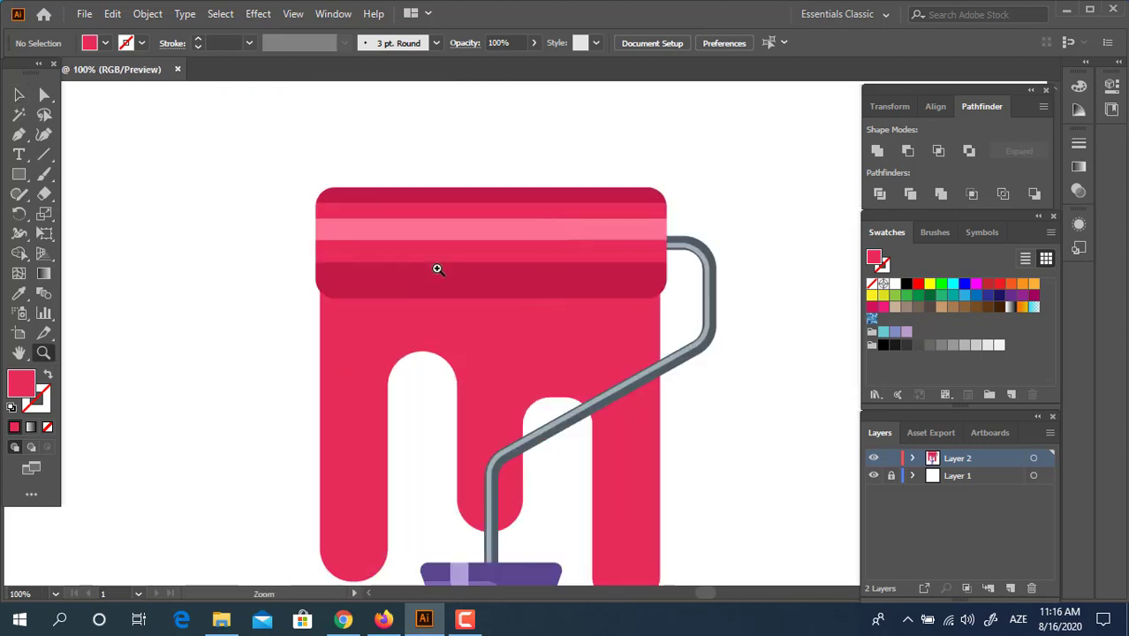
- Draw a thin rectangle across the roller head's lower edge and fill it with the dark red sampled from the head's top band
{"action": "left_click", "coordinate": [21, 175]}
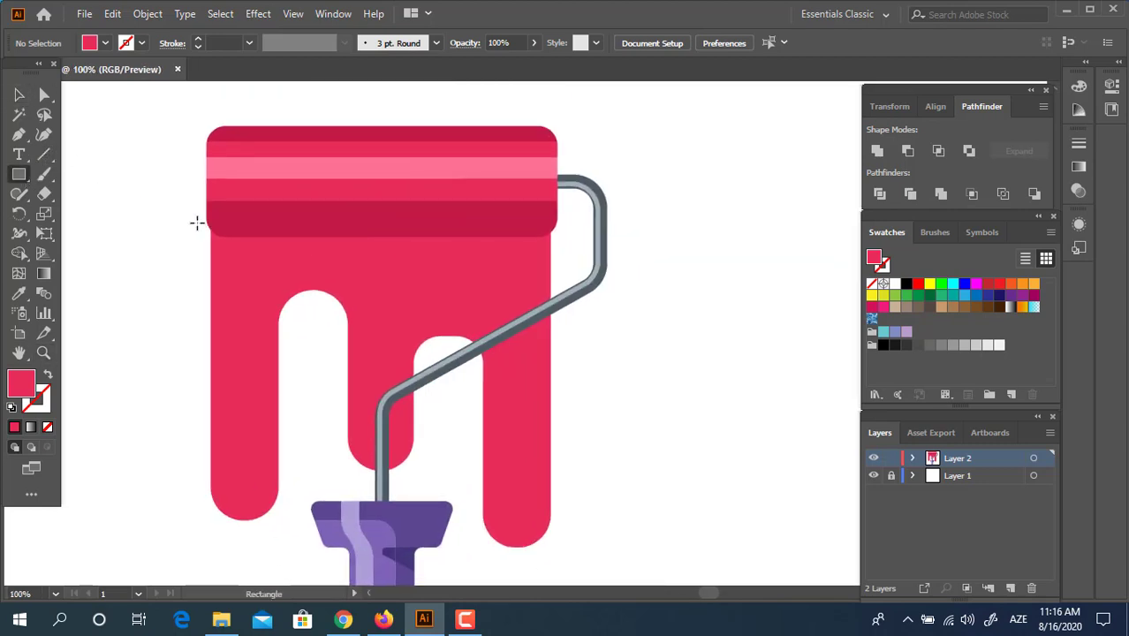
{"action": "left_click_drag", "start_coordinate": [197, 223], "coordinate": [558, 252]}
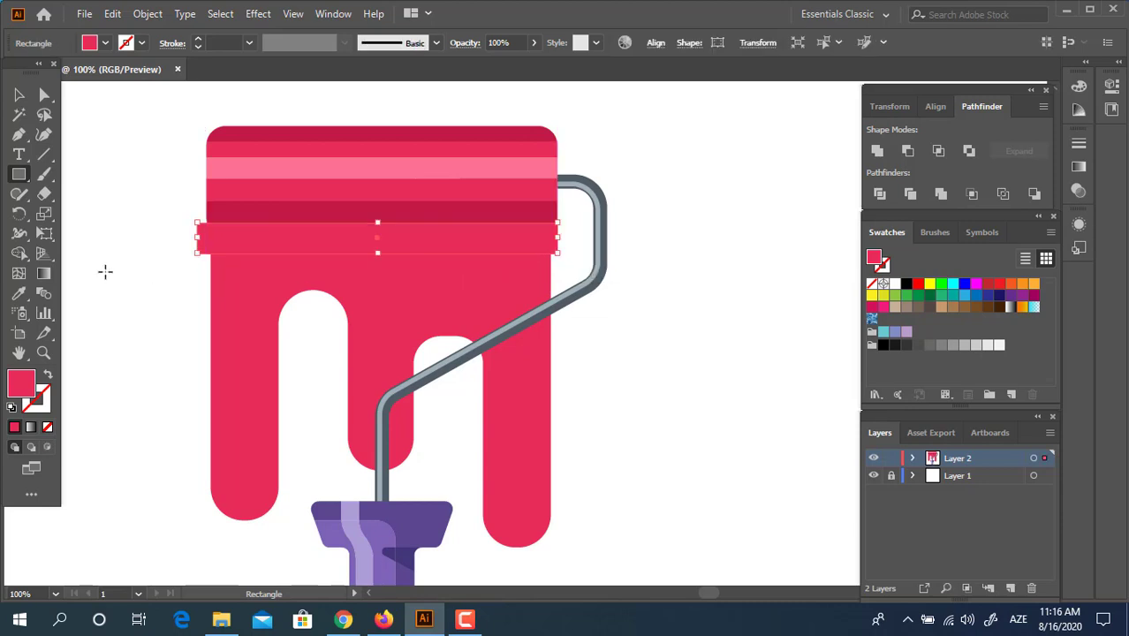
{"action": "left_click", "coordinate": [18, 292]}
{"action": "left_click", "coordinate": [295, 131]}
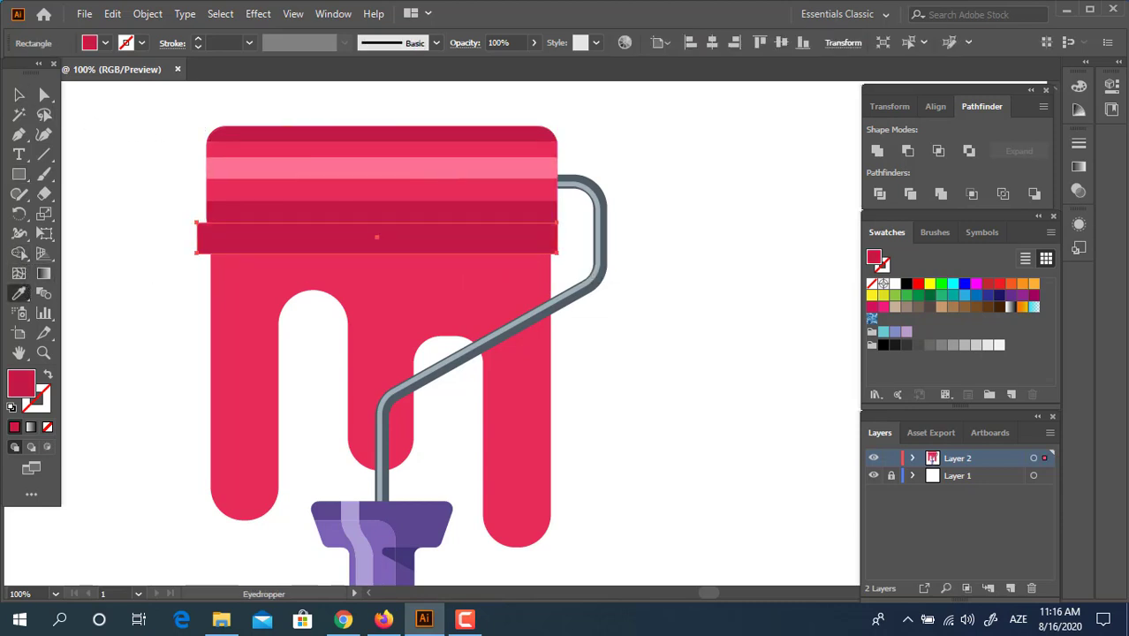
- Set the thin strip's fill to the darker red A81643 and place it behind the roller head as a shadow
{"action": "left_click", "coordinate": [17, 98]}
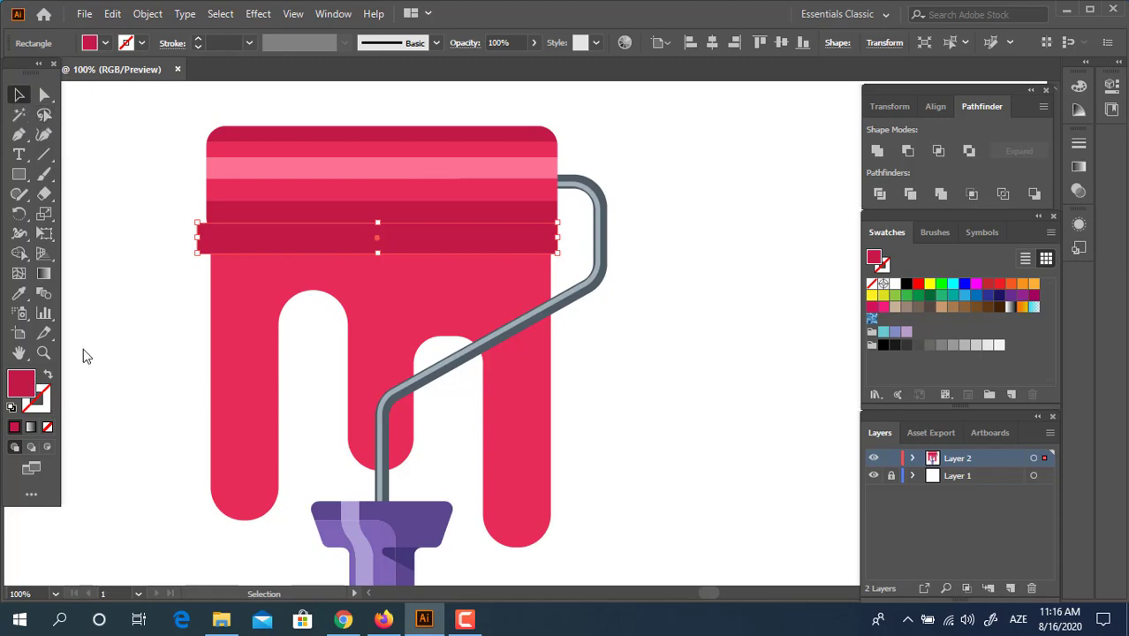
{"action": "double_click", "coordinate": [21, 384]}
{"action": "left_click", "coordinate": [202, 126]}
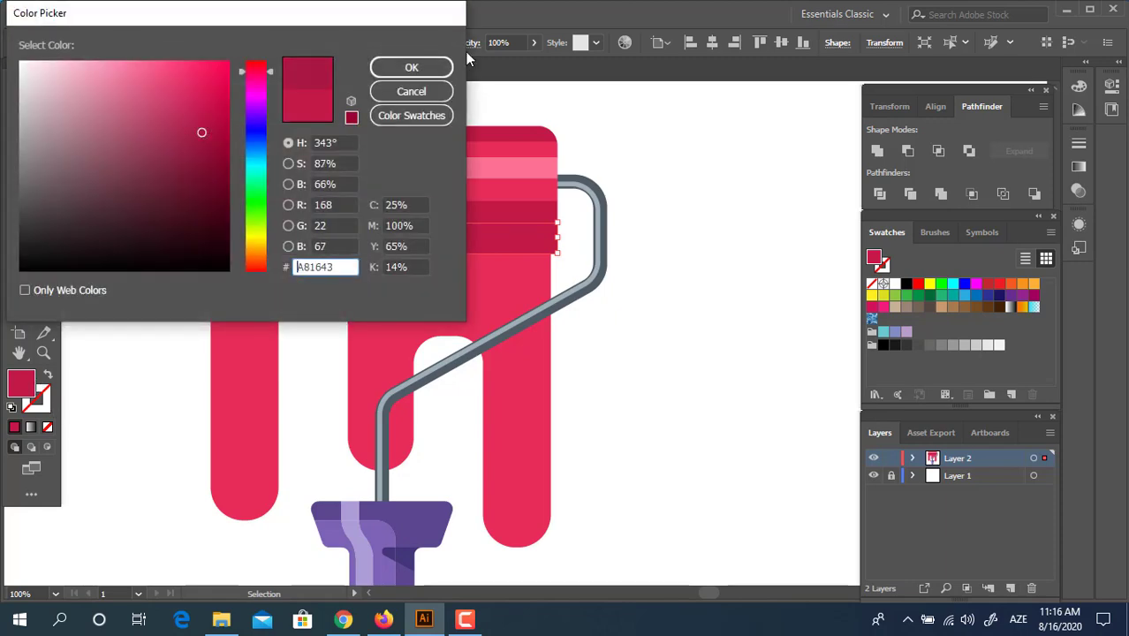
{"action": "left_click", "coordinate": [440, 70]}
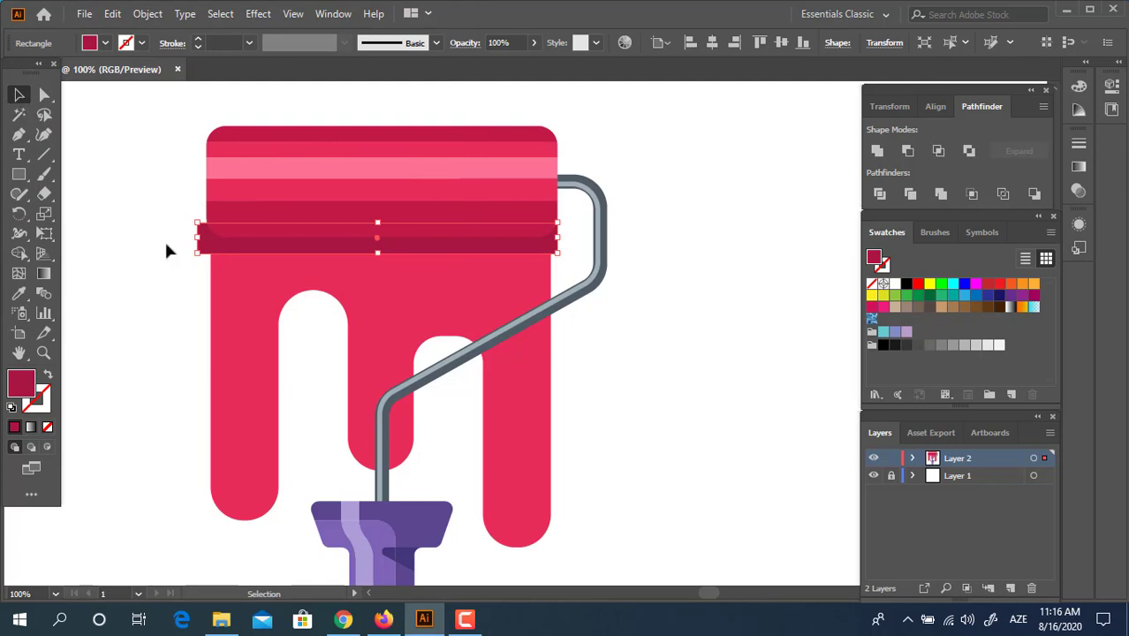
- Divide the paint shape with the dark shadow strip and ungroup the resulting pieces
{"action": "left_click_drag", "start_coordinate": [223, 250], "coordinate": [224, 251]}
{"action": "left_click", "coordinate": [879, 193]}
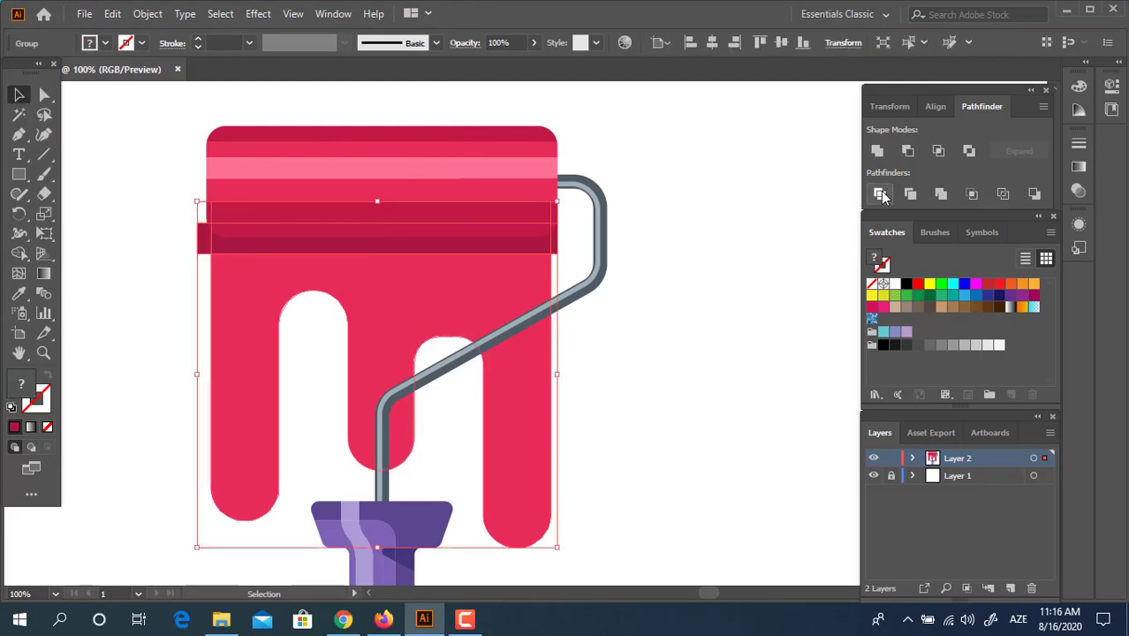
{"action": "right_click", "coordinate": [555, 235]}
{"action": "left_click", "coordinate": [601, 377]}
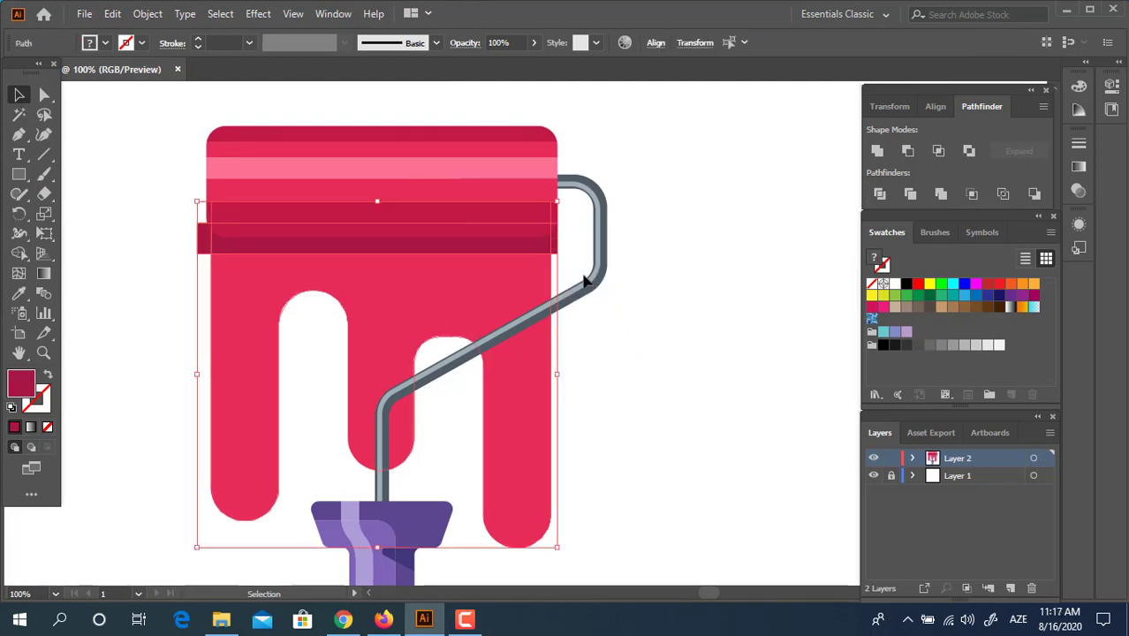
- Delete the shadow strip's two end pieces that extend past the sides of the paint
{"action": "left_click", "coordinate": [566, 247]}
{"action": "left_click", "coordinate": [554, 241]}
{"action": "left_click", "coordinate": [198, 235], "text": "shift"}
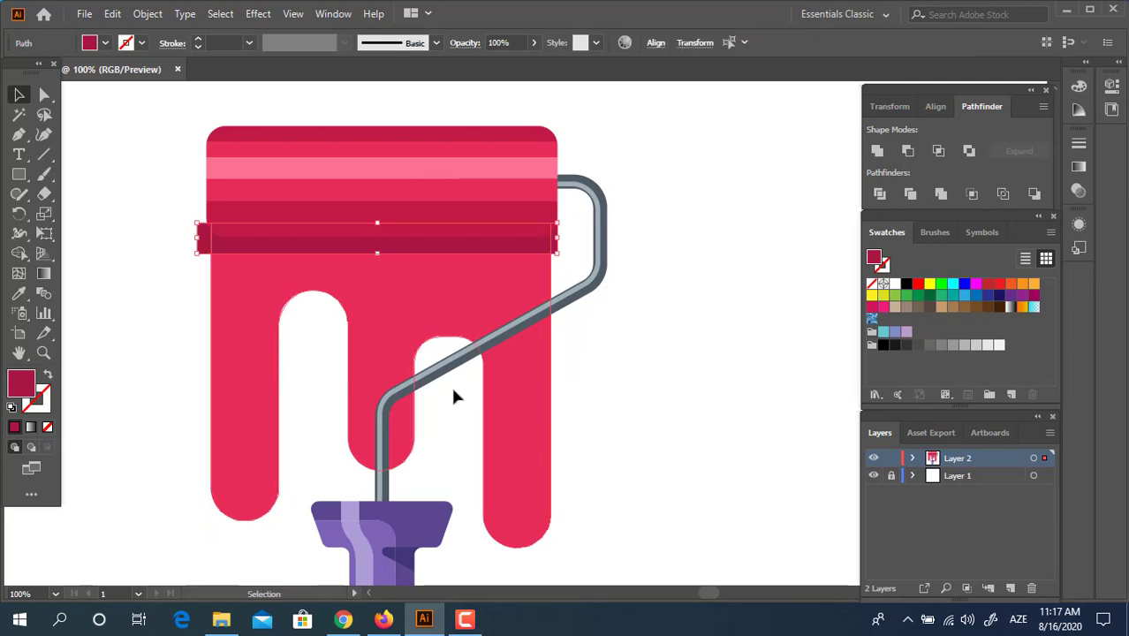
{"action": "key", "text": "Delete"}
- Group all parts of the paint roller illustration
{"action": "key", "text": "z"}
{"action": "left_click", "coordinate": [516, 278], "text": "alt"}
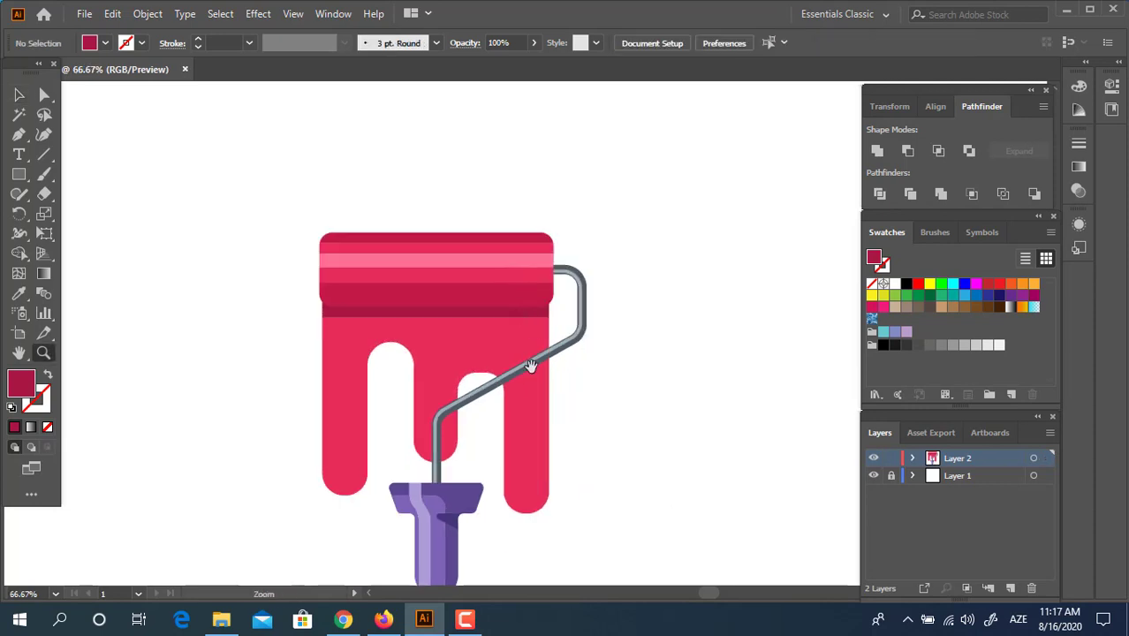
{"action": "left_click_drag", "start_coordinate": [531, 367], "coordinate": [576, 270]}
{"action": "left_click", "coordinate": [560, 316], "text": "alt"}
{"action": "left_click_drag", "start_coordinate": [572, 341], "coordinate": [557, 338]}
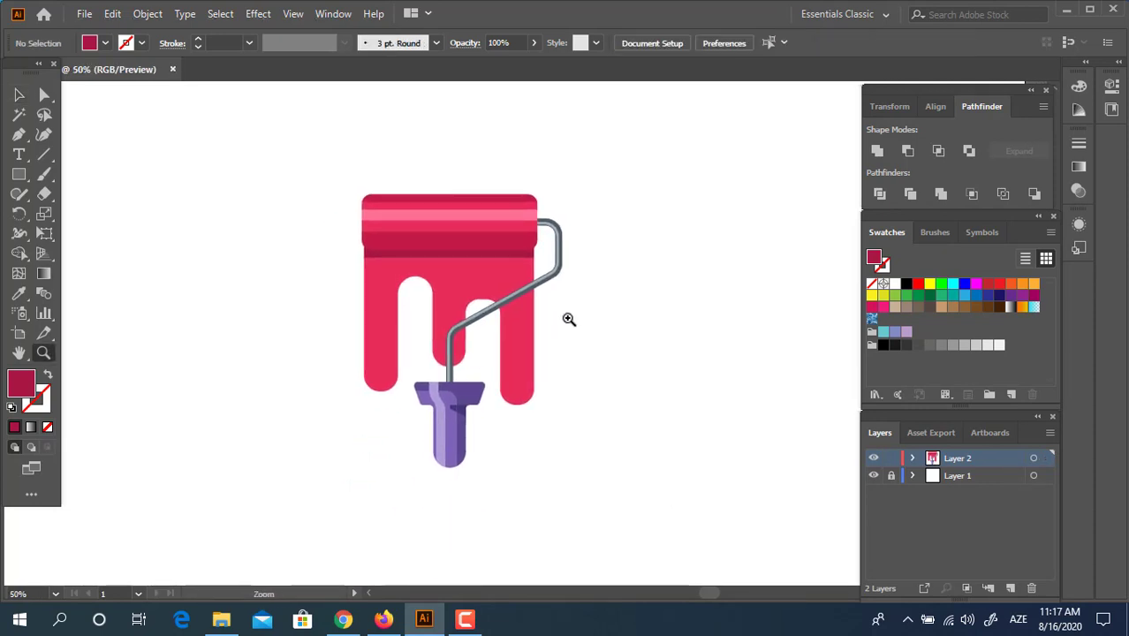
{"action": "left_click", "coordinate": [569, 319]}
{"action": "left_click", "coordinate": [19, 95]}
{"action": "left_click_drag", "start_coordinate": [600, 484], "coordinate": [296, 203]}
{"action": "right_click", "coordinate": [491, 283]}
{"action": "left_click", "coordinate": [594, 402]}
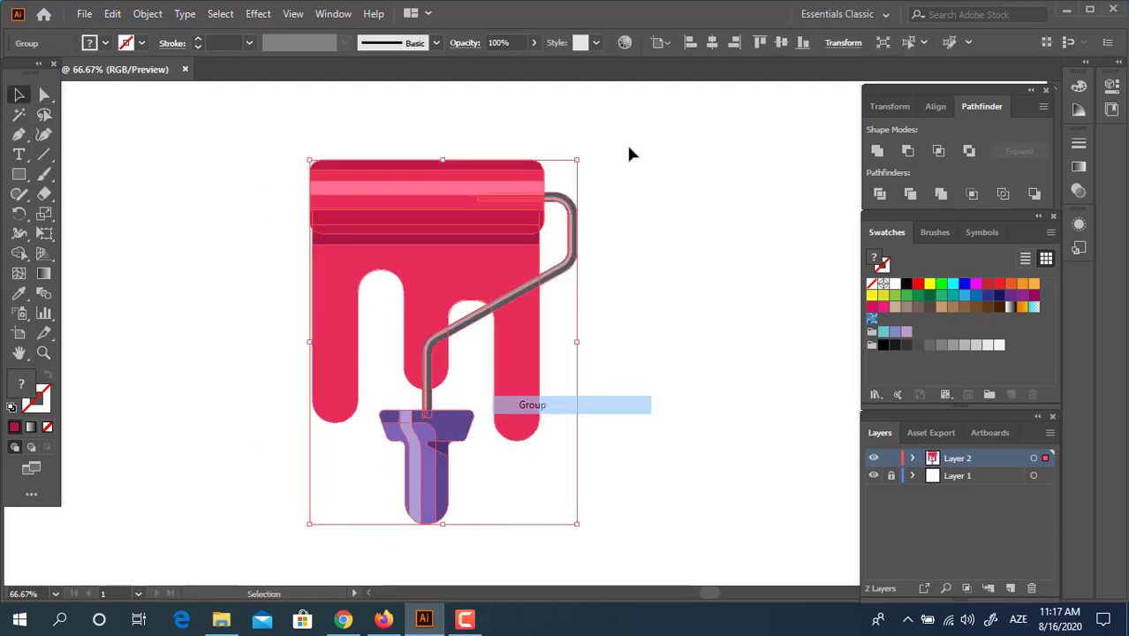
- Center the grouped paint roller horizontally and vertically on the artboard
{"action": "left_click", "coordinate": [711, 42]}
{"action": "left_click", "coordinate": [780, 43]}
{"action": "left_click", "coordinate": [670, 303]}
{"action": "key", "text": "z"}
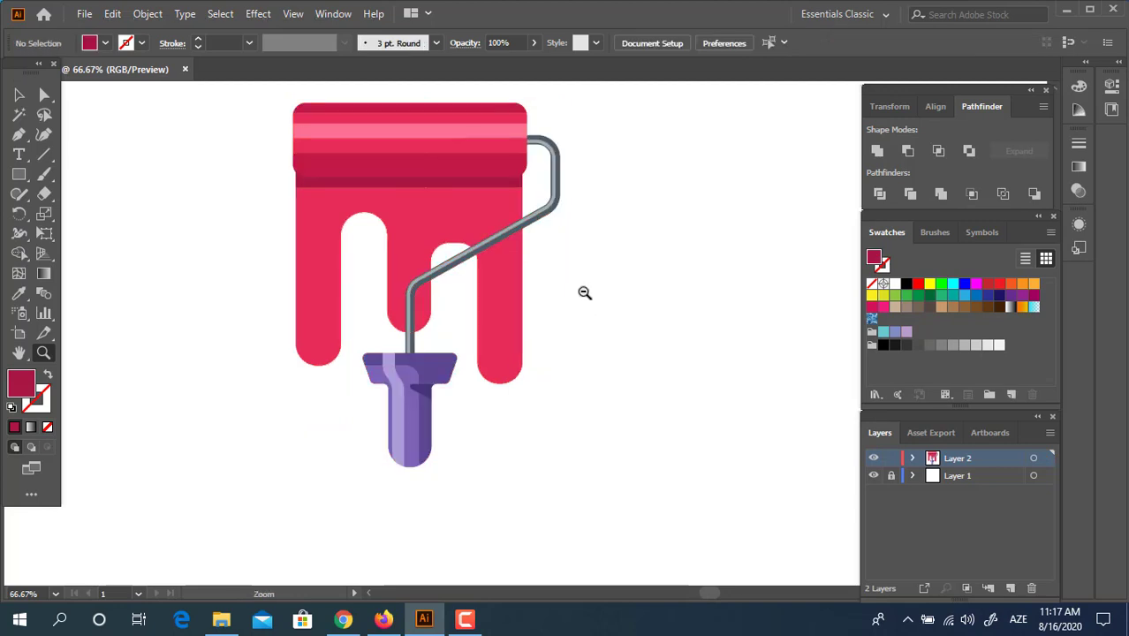
{"action": "left_click", "coordinate": [584, 293], "text": "alt"}
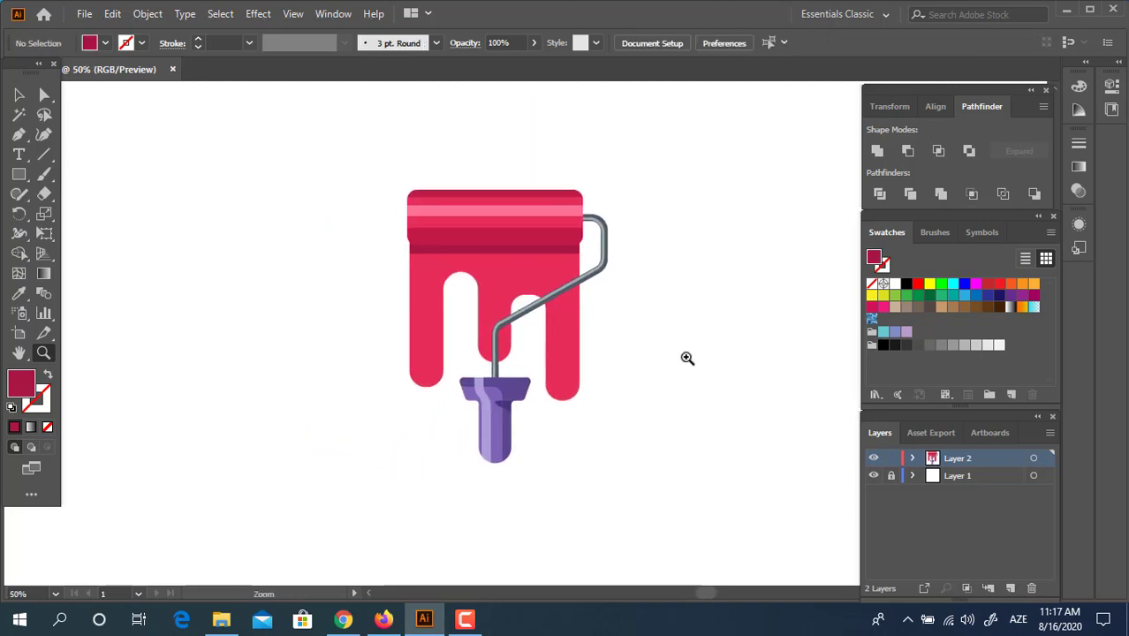